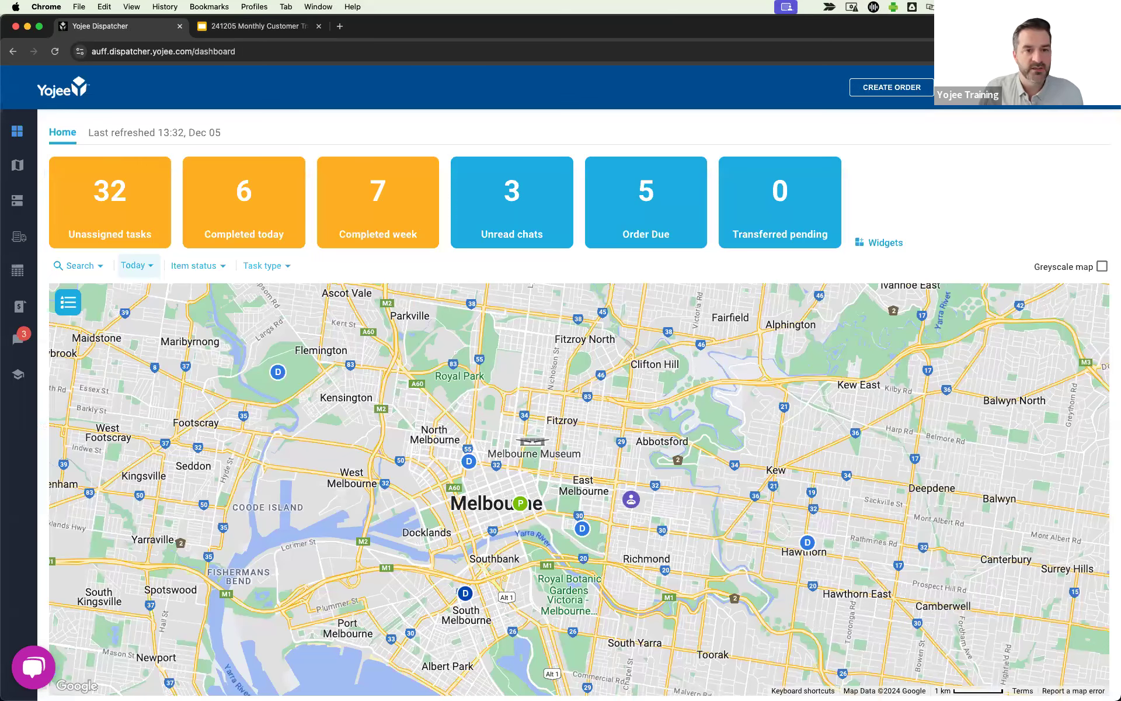
# Switch to the mirrored driver phone, open the available survey and view the vehicle choices, keeping XVD423 | Semi
pyautogui.moveTo(11, 82); pyautogui.dragTo(500, 47)
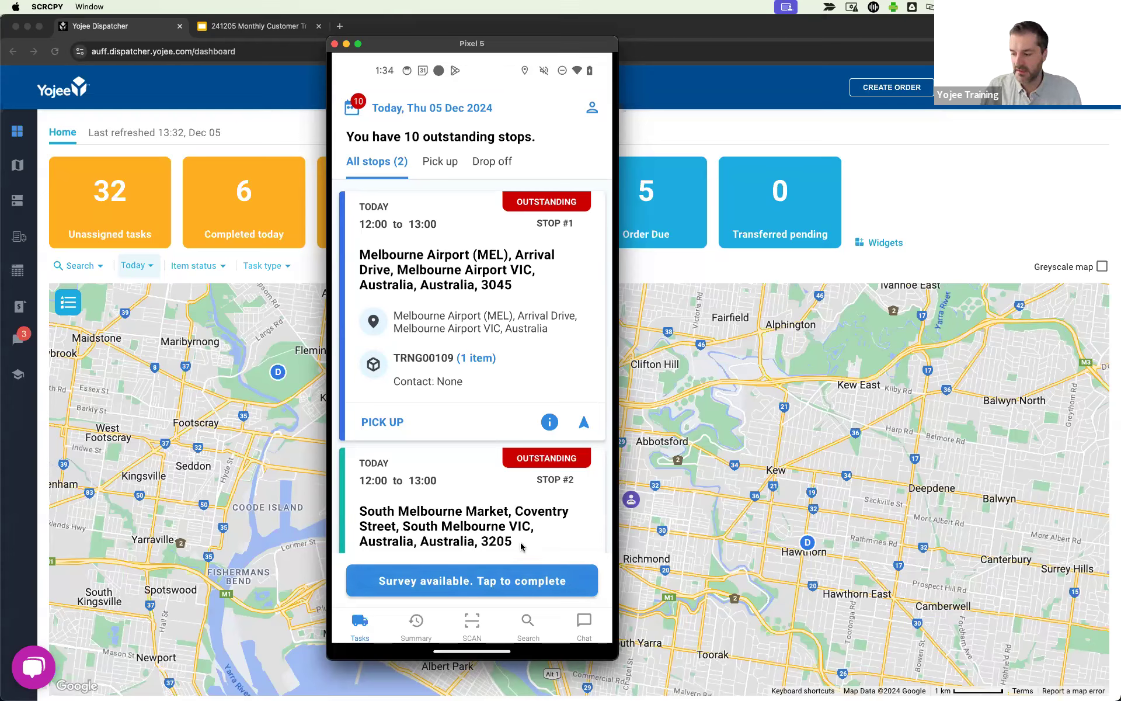
pyautogui.click(452, 581)
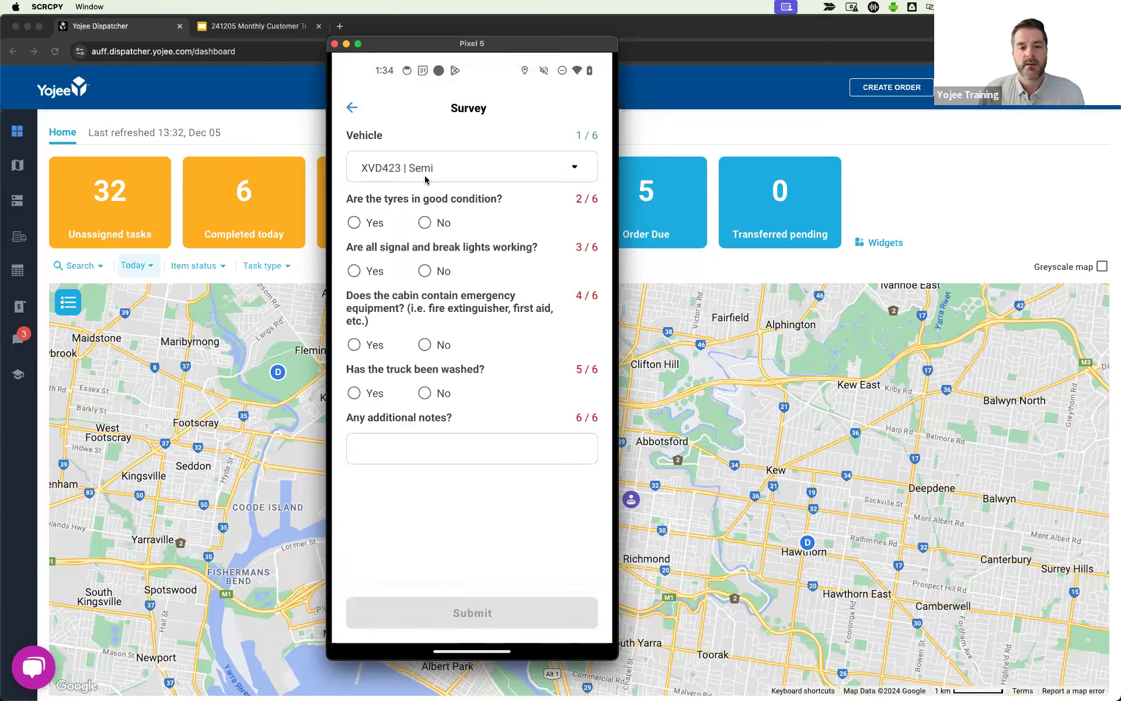
pyautogui.click(543, 169)
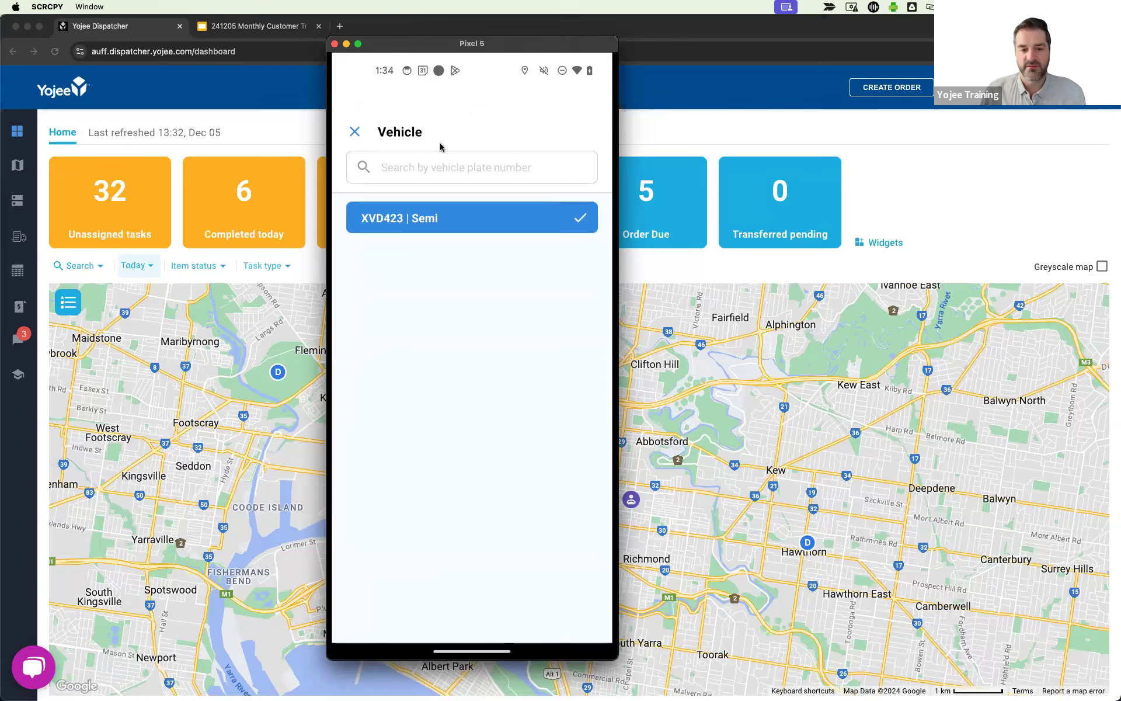
pyautogui.click(356, 134)
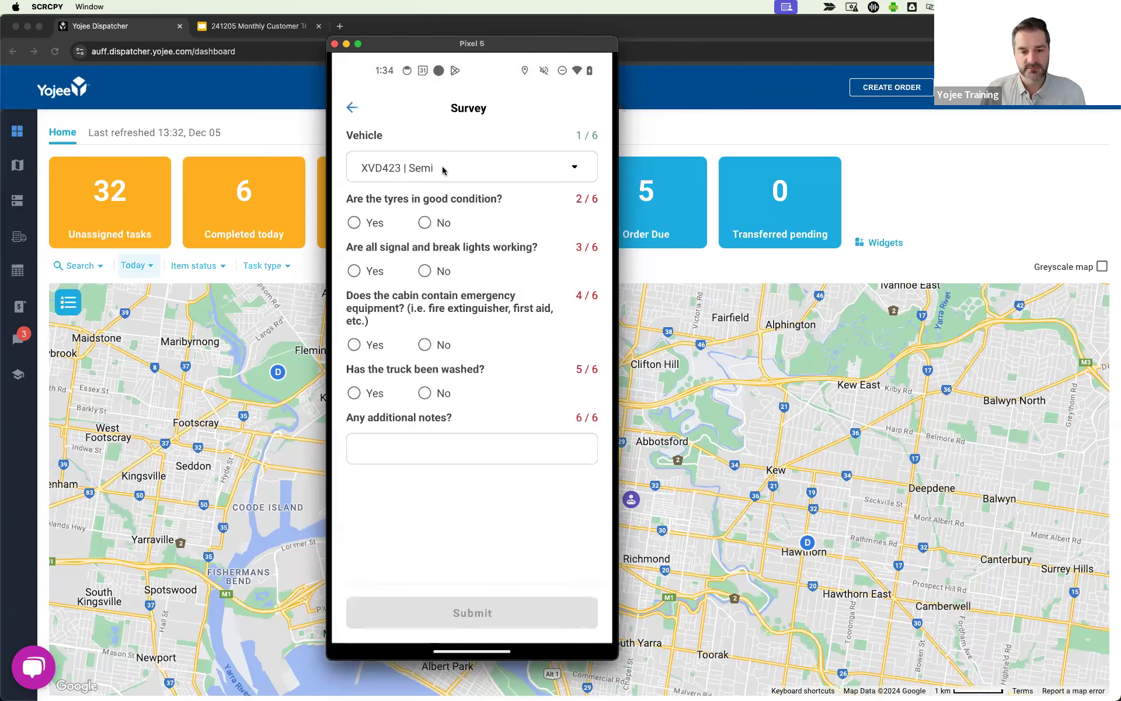
# Answer Yes to all four vehicle check questions, enter "None" as the additional notes and submit the survey
pyautogui.click(355, 222)
pyautogui.click(354, 312)
pyautogui.click(354, 425)
pyautogui.click(354, 513)
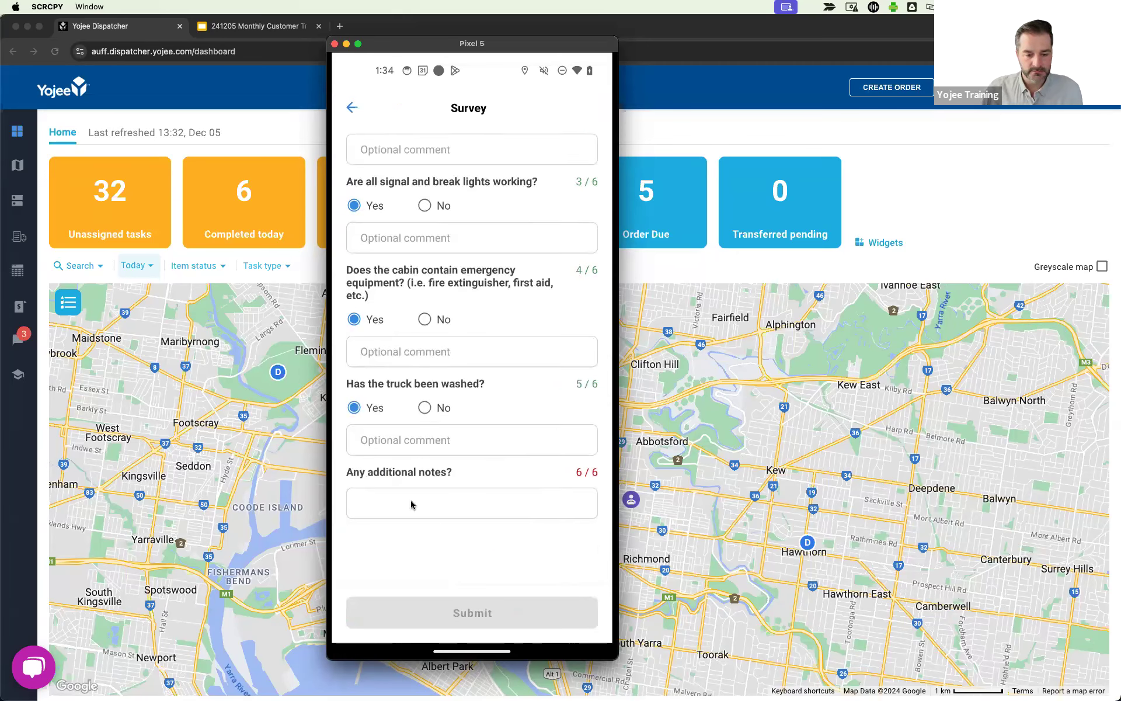
pyautogui.click(413, 503)
pyautogui.write('None')
pyautogui.click(475, 376)
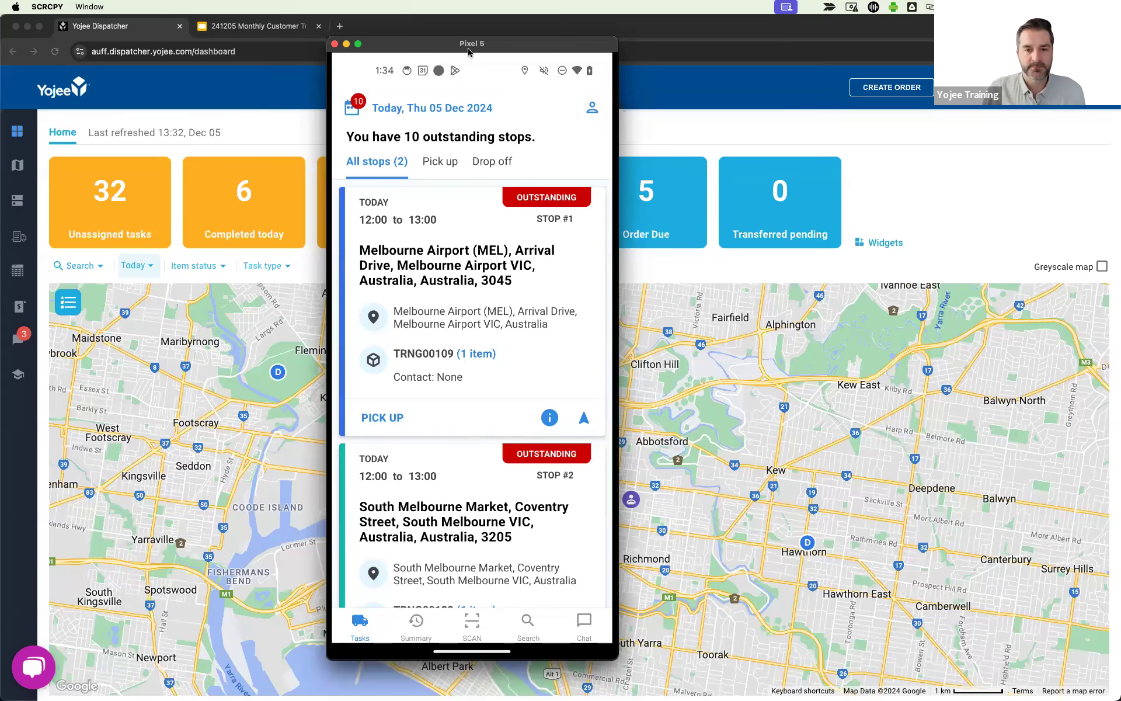
# Switch back to the Yojee dispatcher, open the Driver Survey management page and look at the Daily Vehicle Check entry
pyautogui.moveTo(504, 43); pyautogui.dragTo(0, 65)
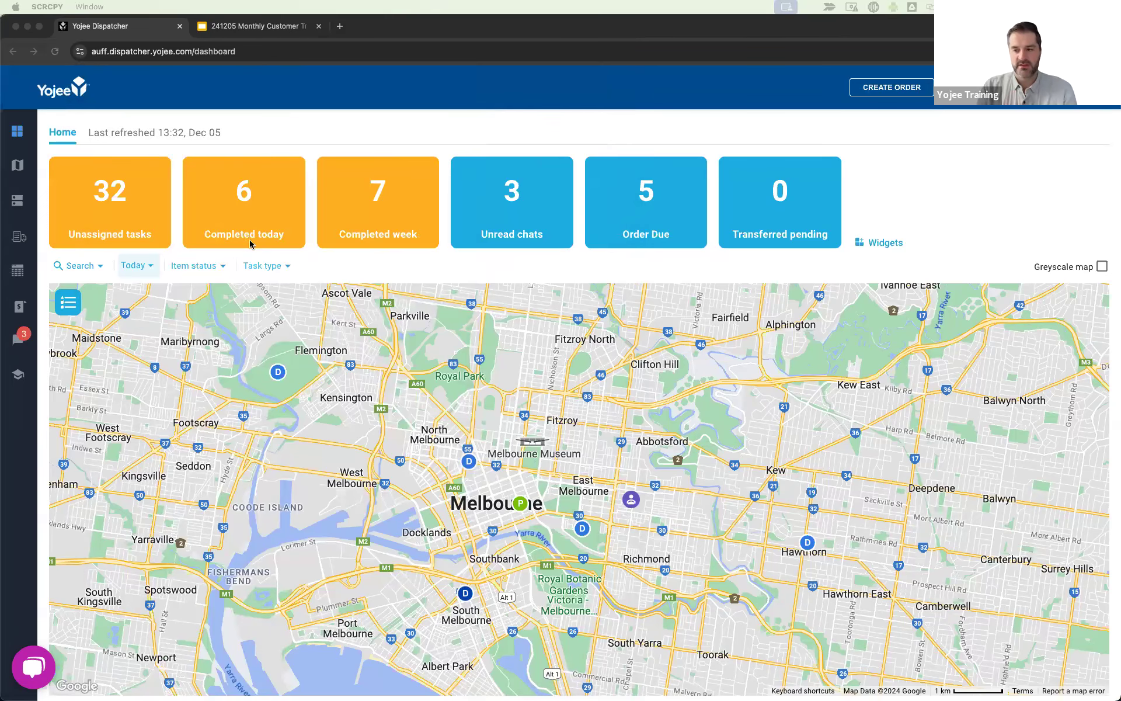
pyautogui.click(970, 153)
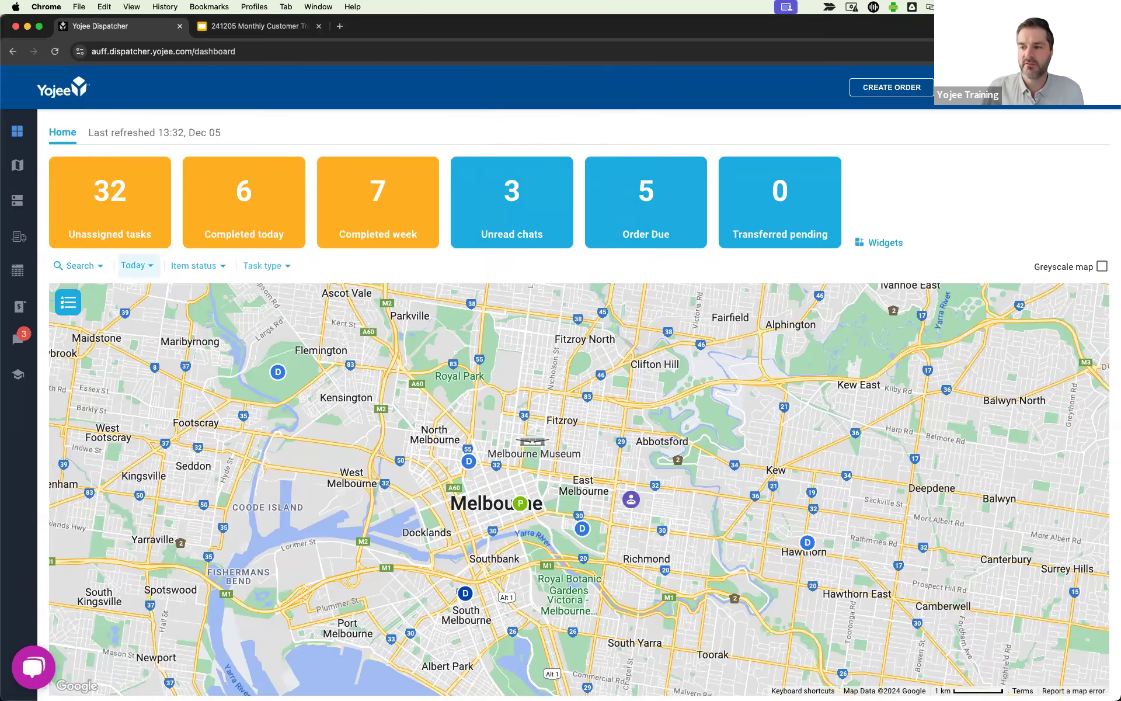
pyautogui.click(1085, 87)
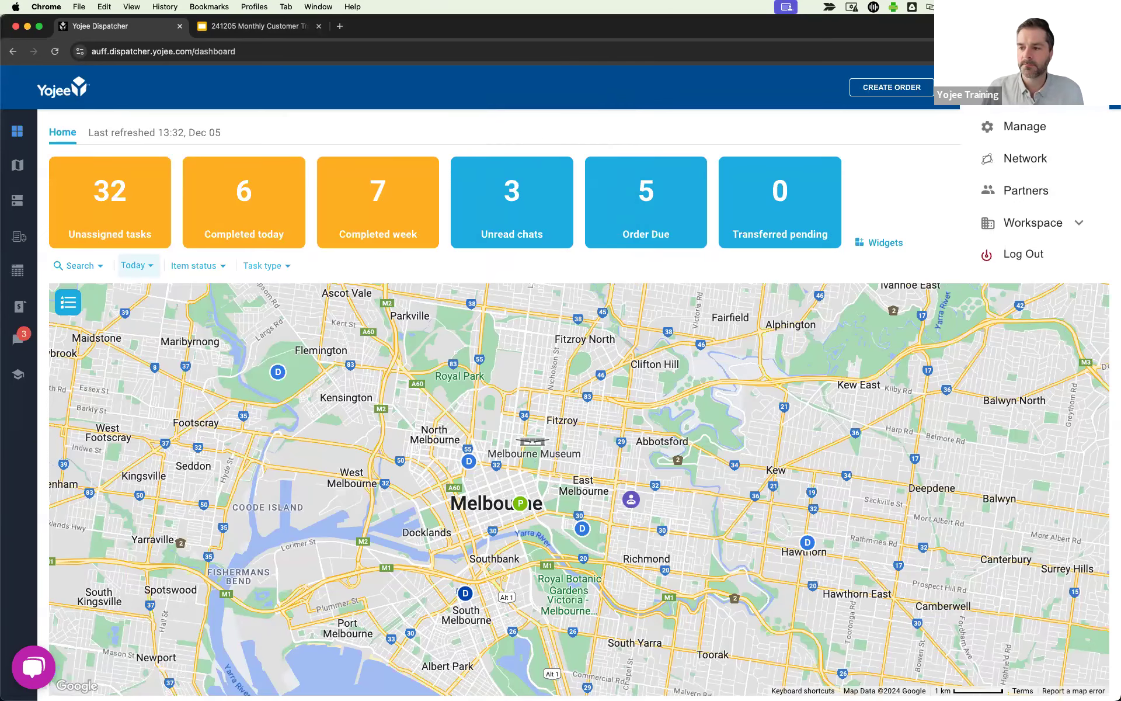
pyautogui.click(1031, 128)
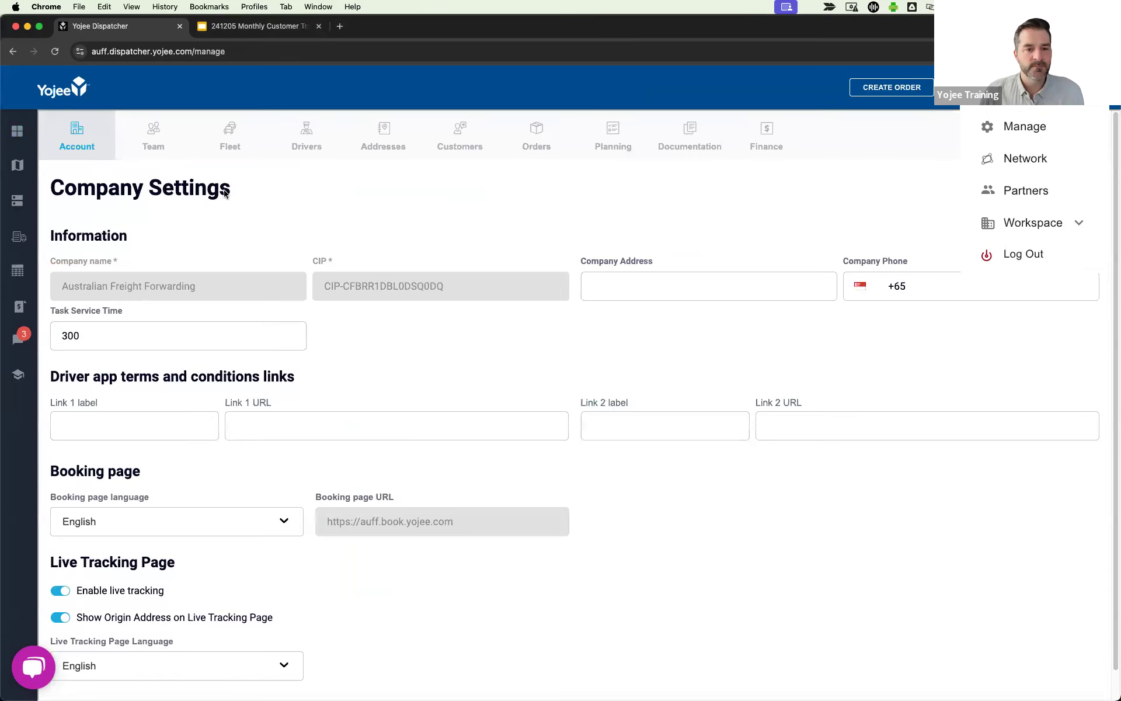
pyautogui.click(310, 146)
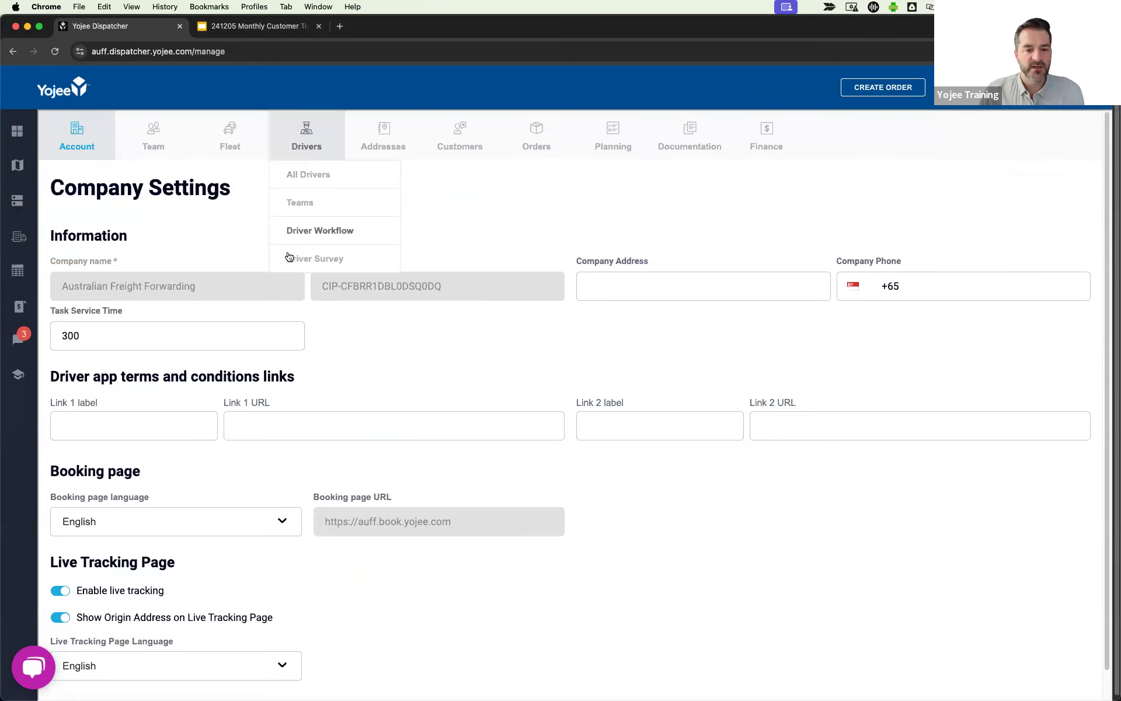
pyautogui.click(303, 260)
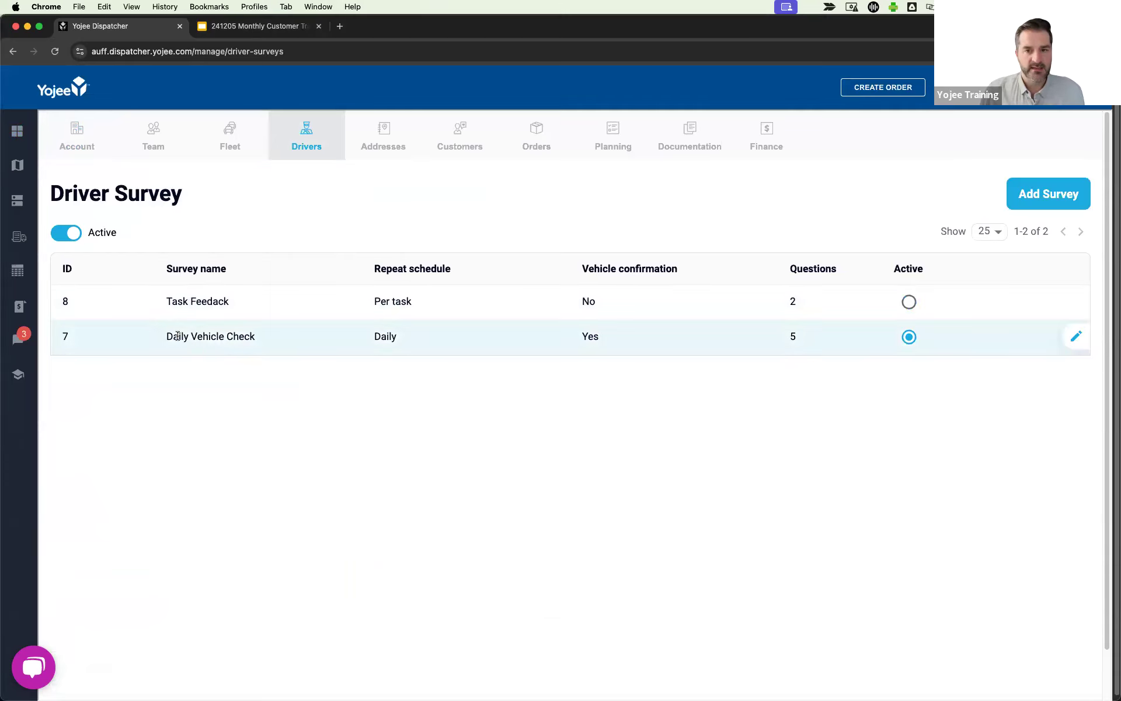
pyautogui.moveTo(166, 337); pyautogui.dragTo(469, 375)
pyautogui.click(469, 375)
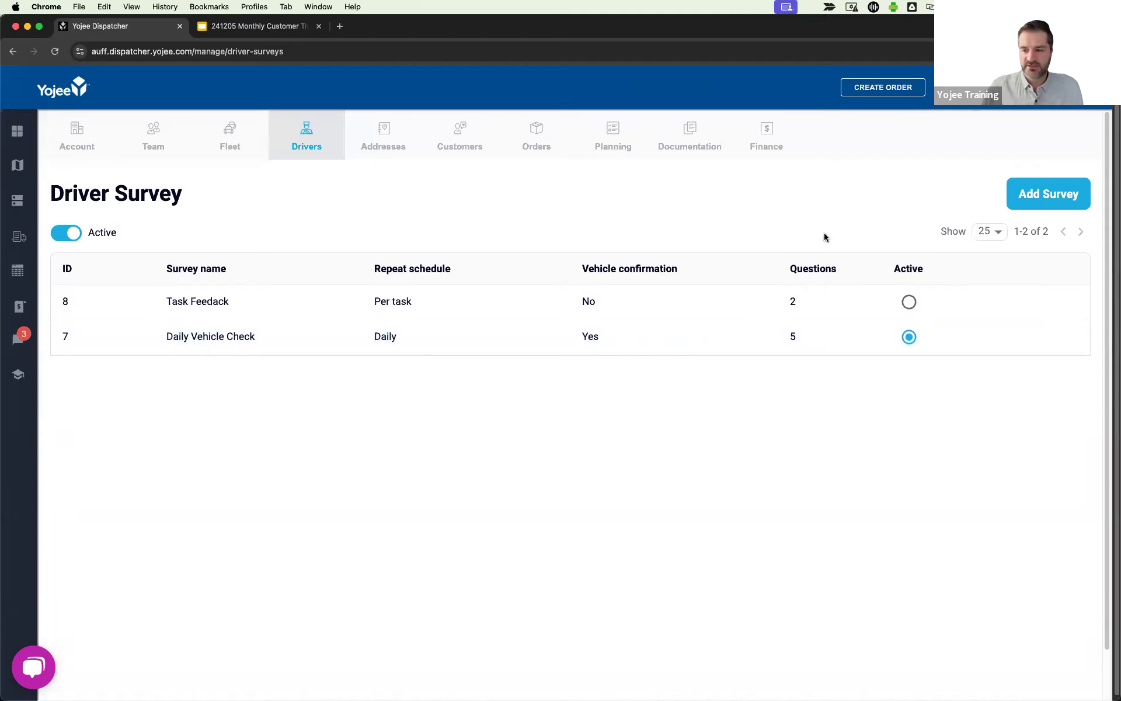
# Add a new driver survey named "Delivery Condition Survey" with its repeat schedule set to Per task
pyautogui.click(1048, 195)
pyautogui.click(190, 252)
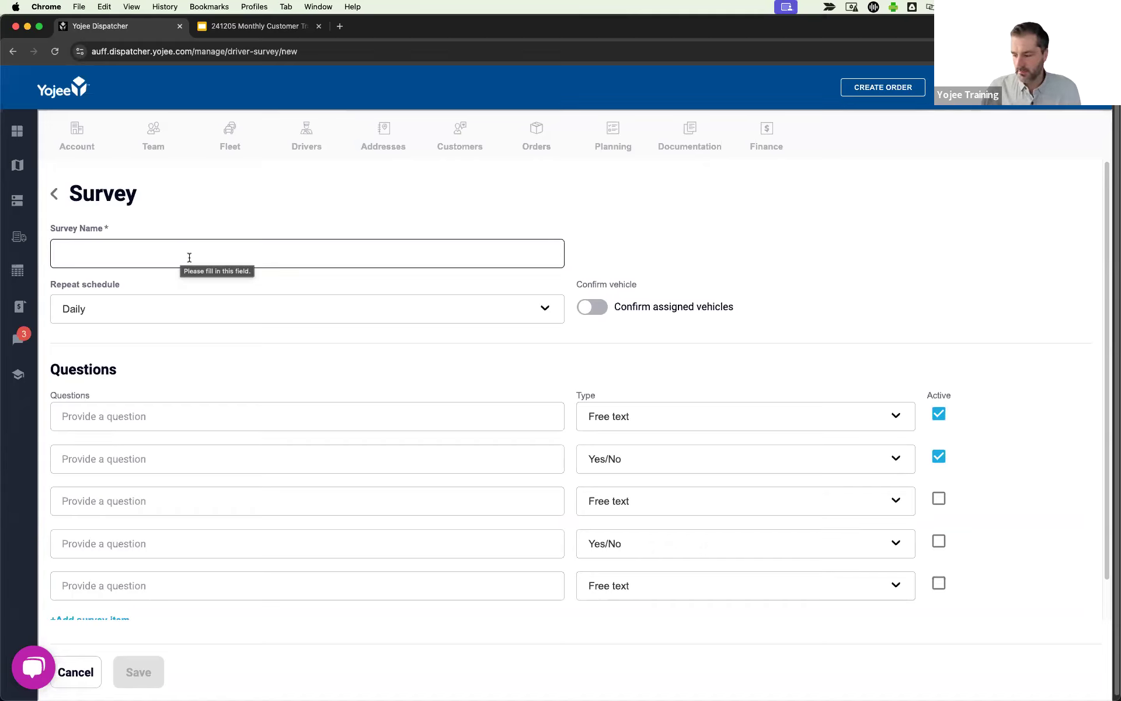
pyautogui.click(189, 257)
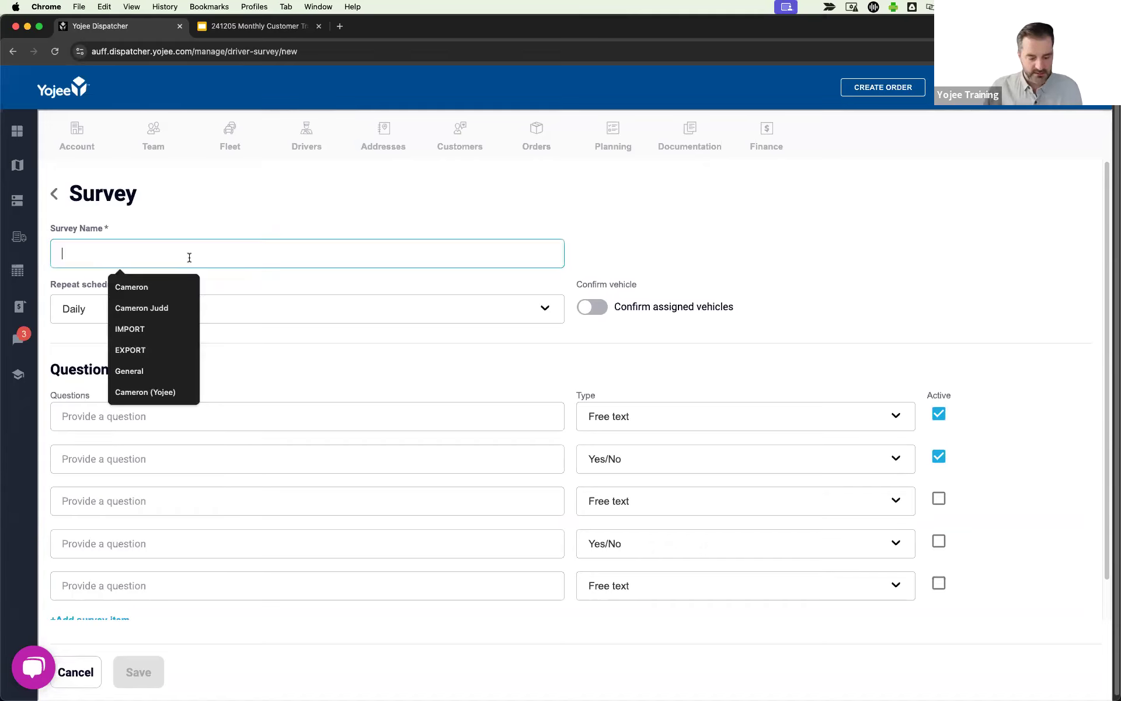
pyautogui.write('Delivery')
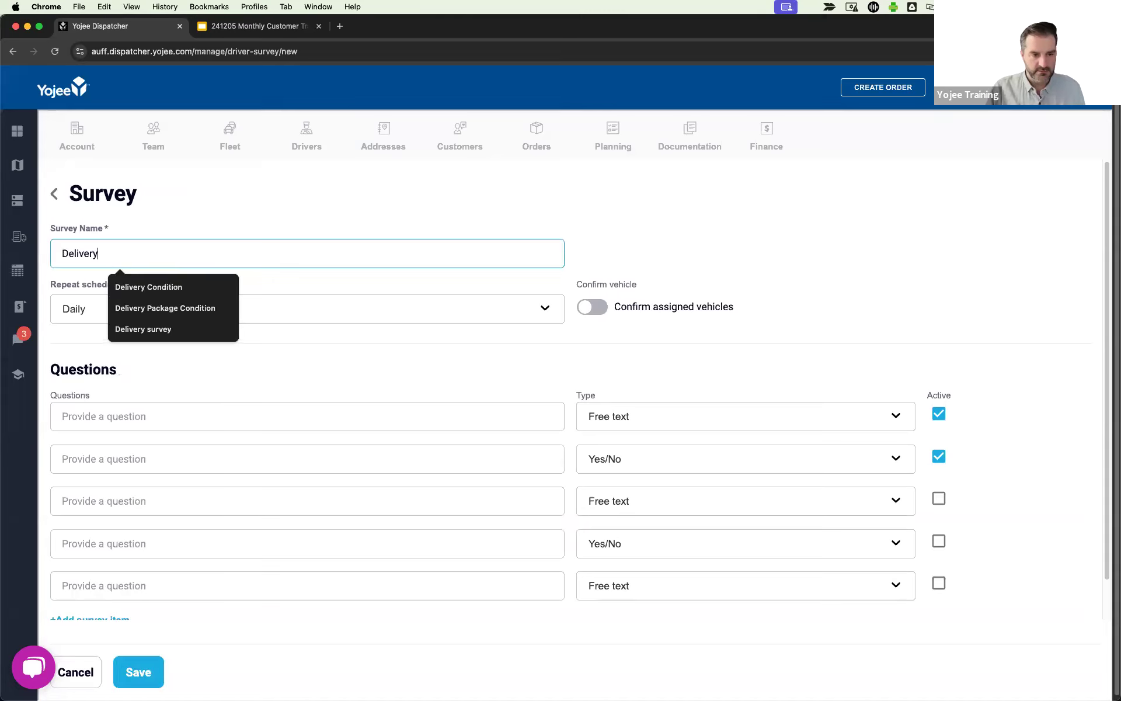
pyautogui.write(' Condition Survey')
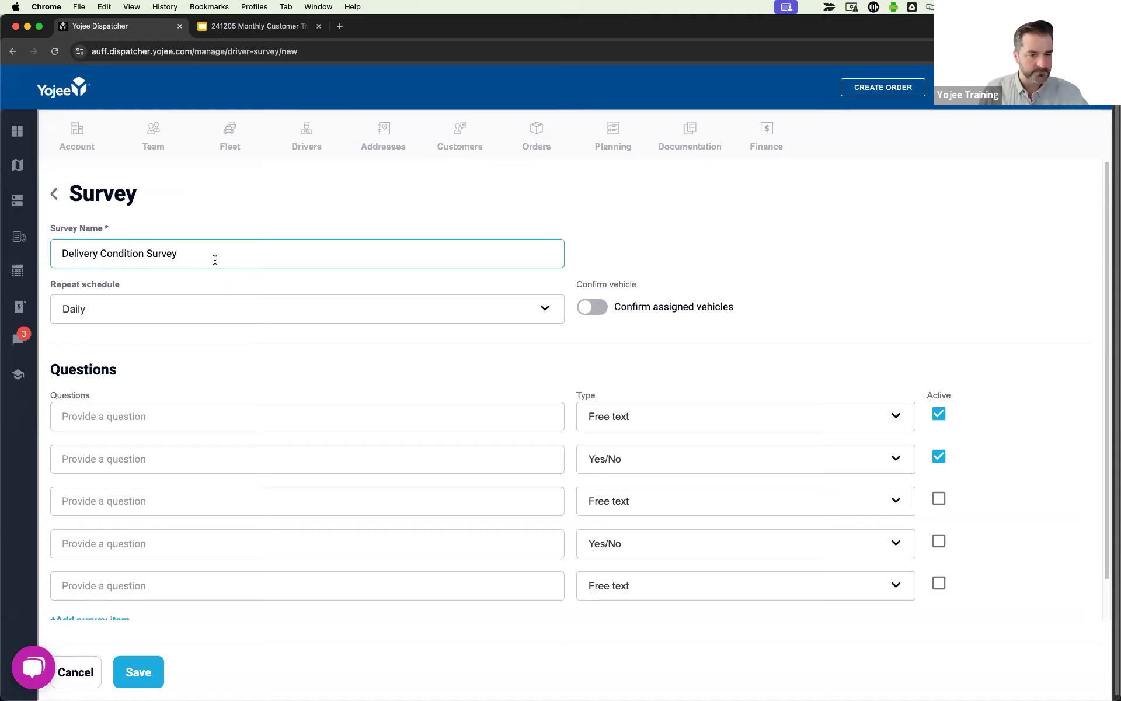
pyautogui.click(210, 309)
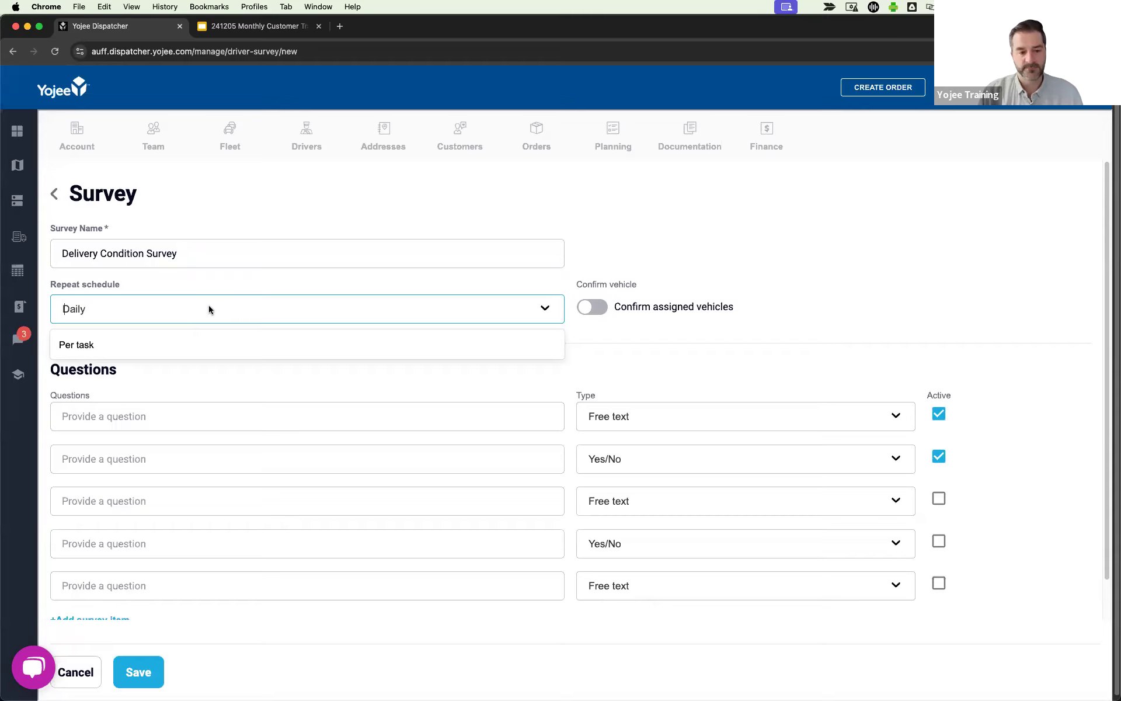
pyautogui.click(125, 345)
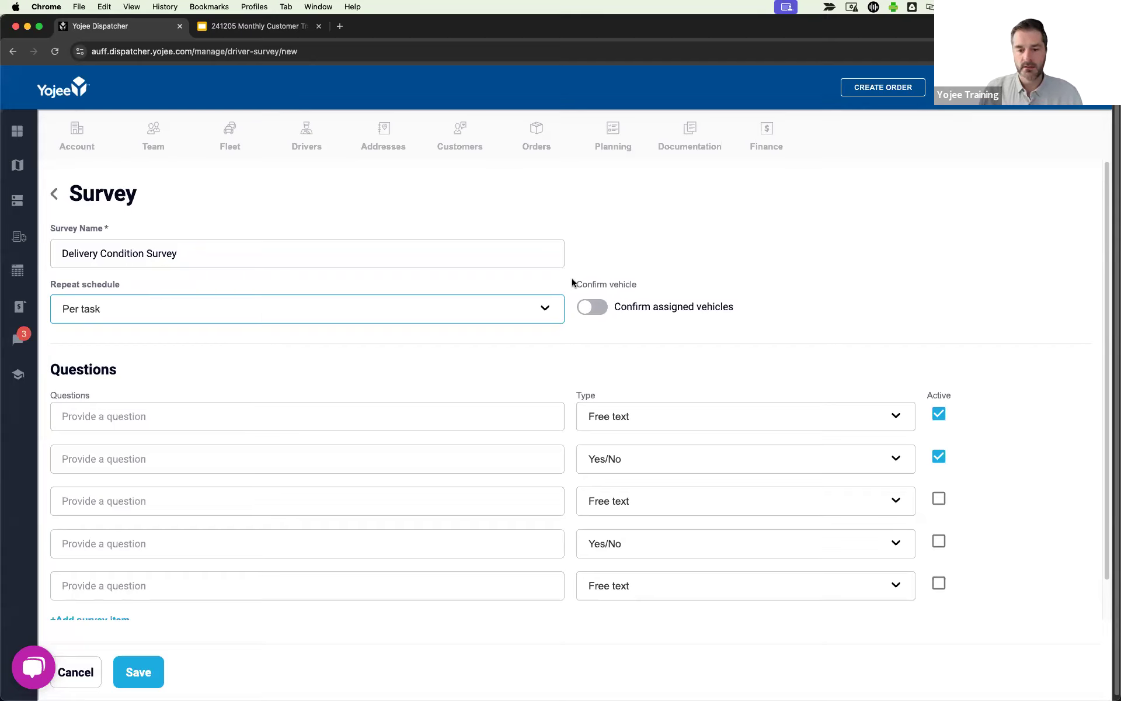
# Try the option to confirm assigned vehicles by switching it on and back off
pyautogui.click(646, 285)
pyautogui.tripleClick(646, 285)
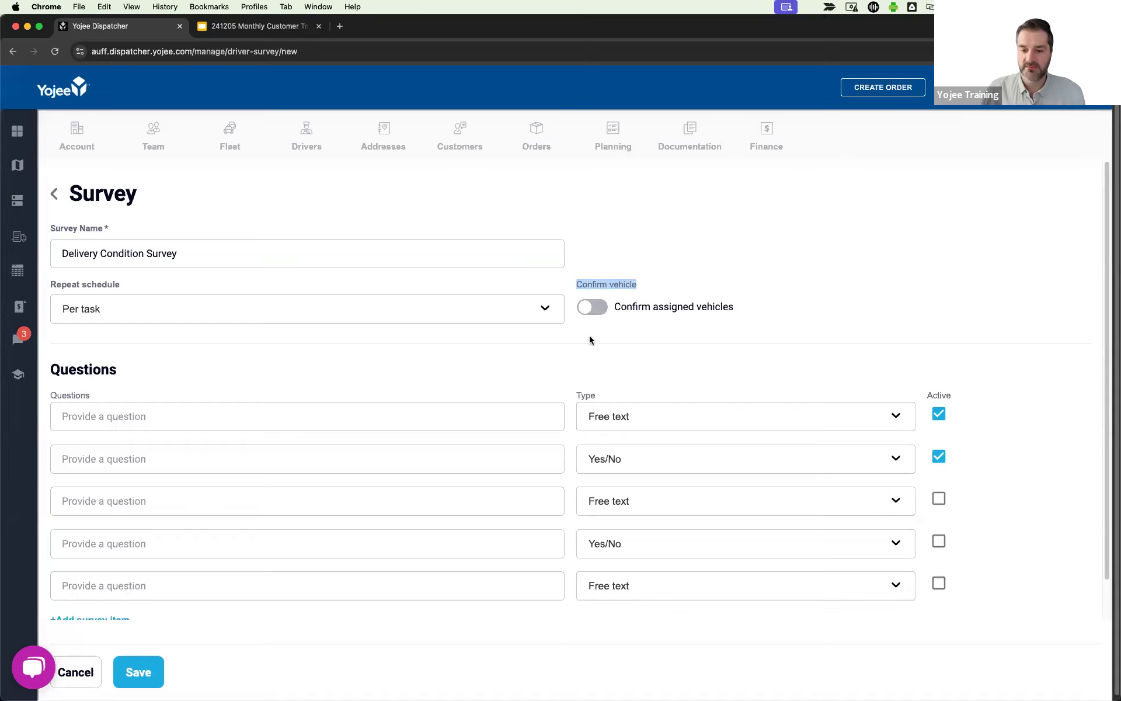
pyautogui.click(590, 310)
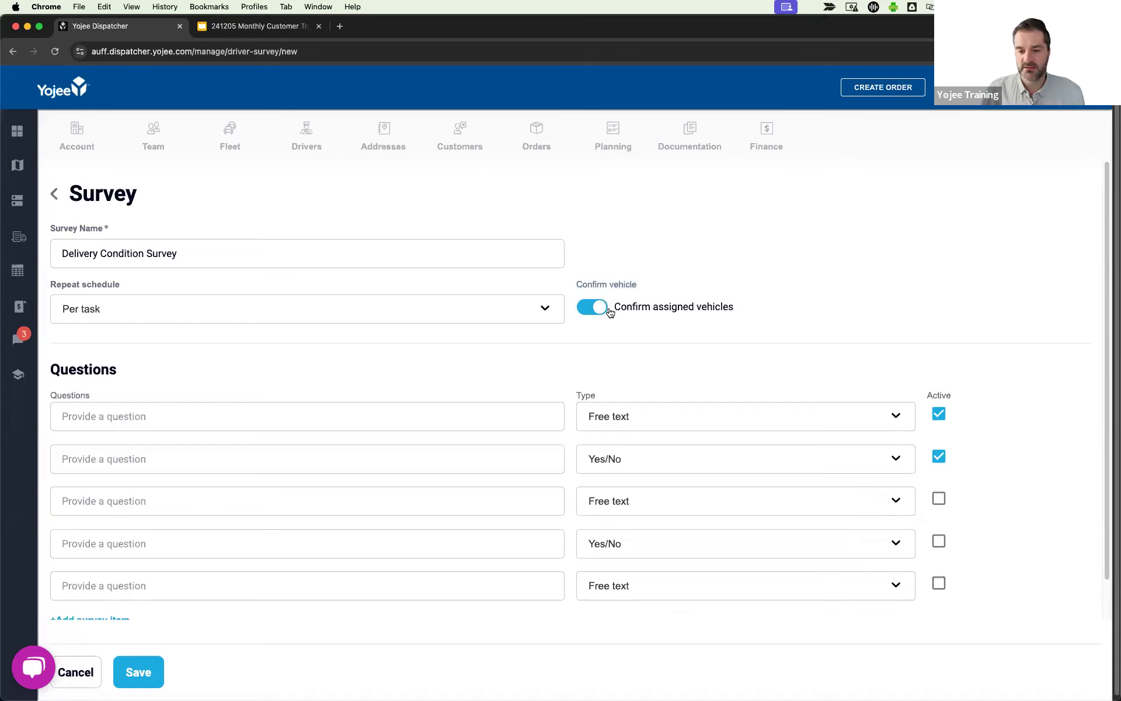
pyautogui.click(595, 311)
# Enter "Is the package free from damage?" as the first survey question and "Any other feedback?" as the second
pyautogui.scroll(-3, 695, 300)
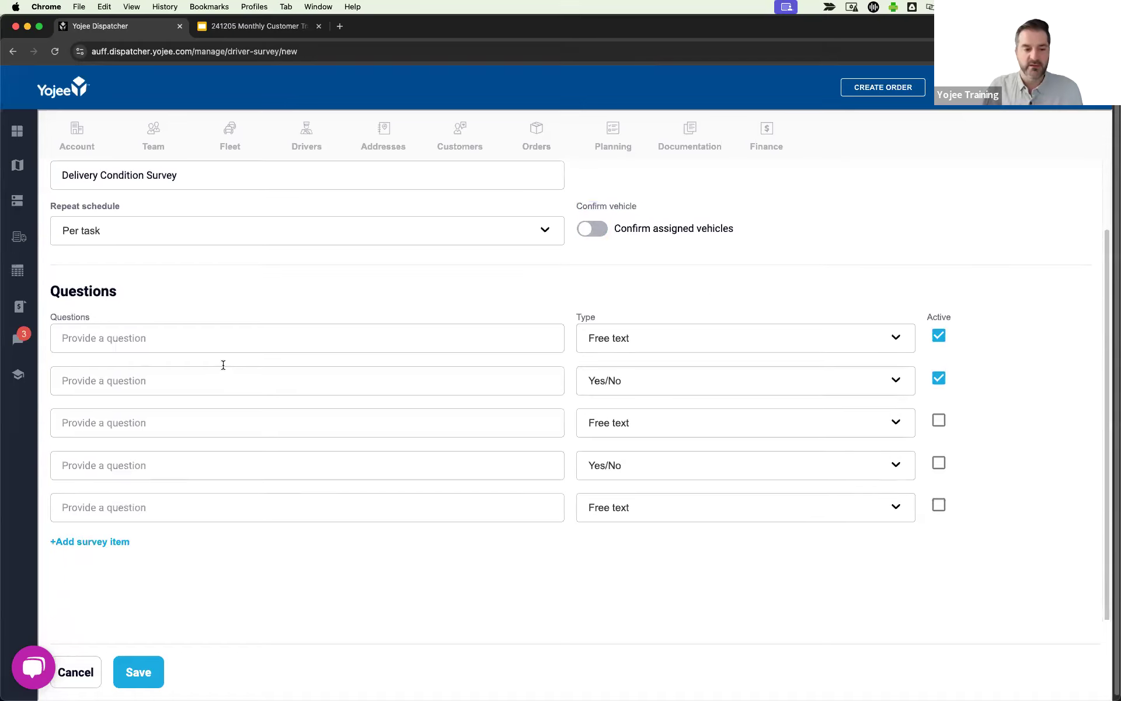
pyautogui.click(231, 338)
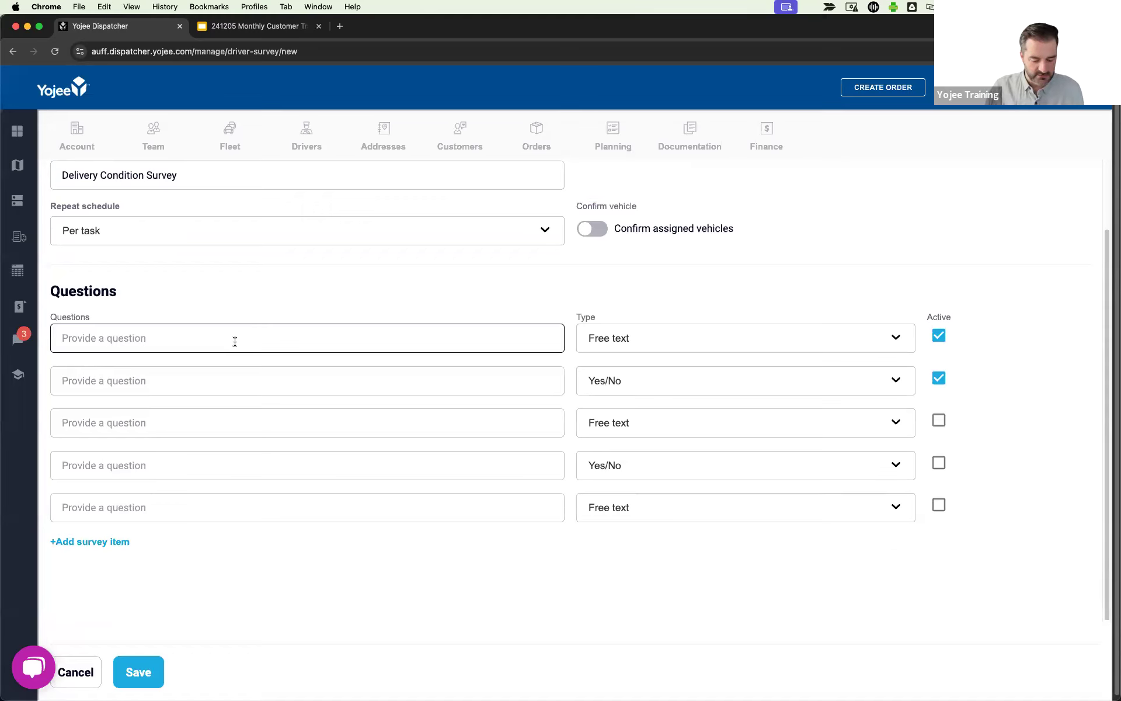
pyautogui.click(235, 341)
pyautogui.write('Is the packag')
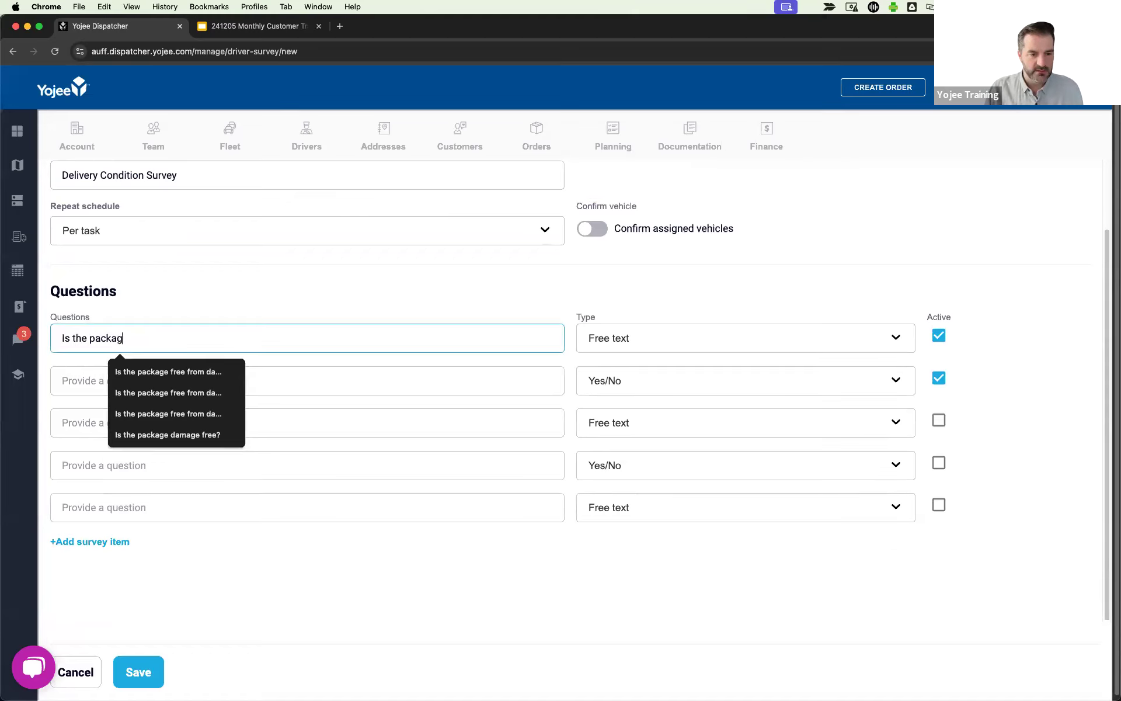
pyautogui.write('e free from dam')
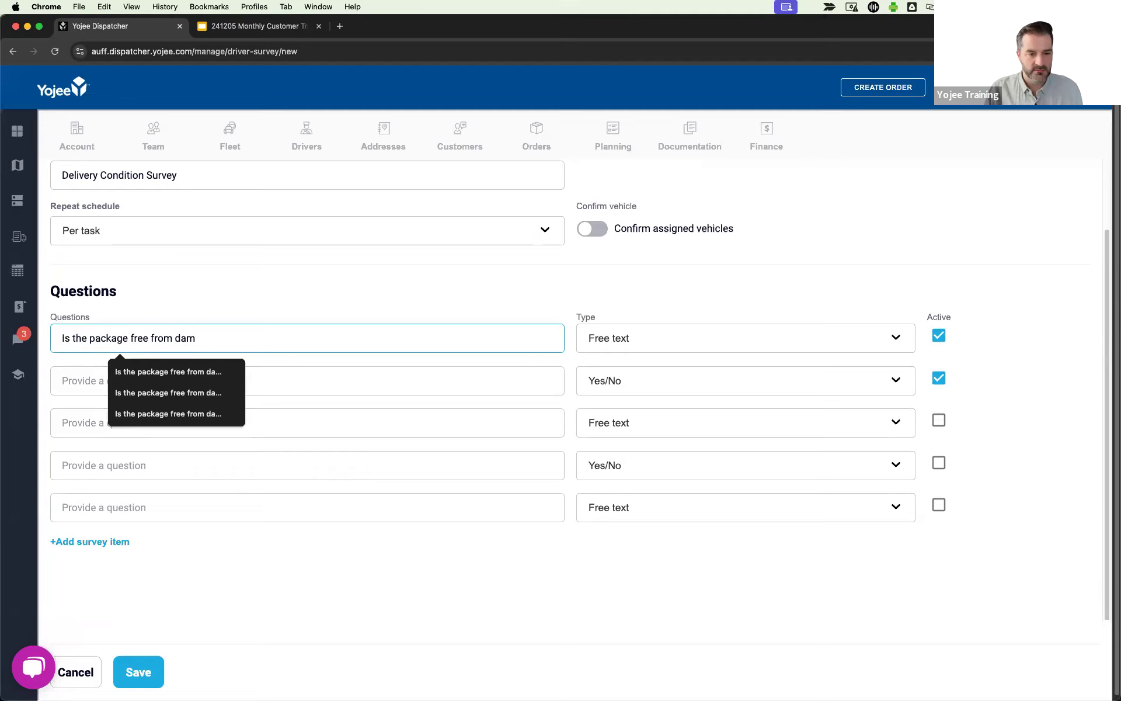
pyautogui.write('age?')
pyautogui.click(218, 382)
pyautogui.write('Any other feedback?')
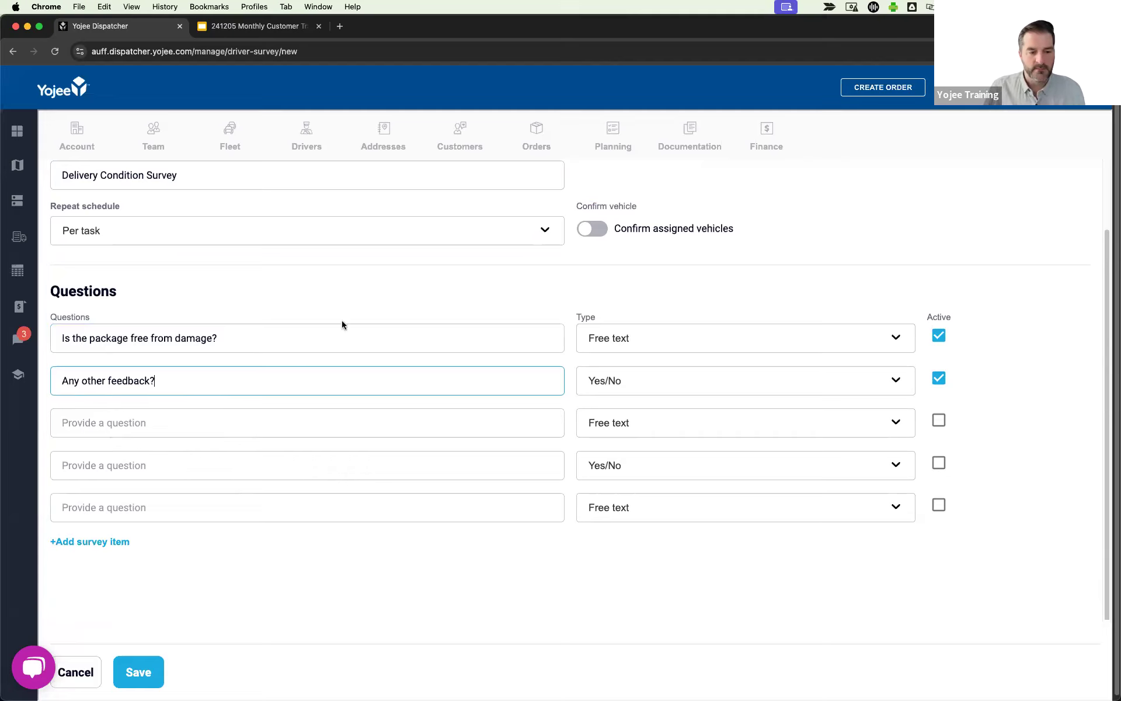
pyautogui.click(260, 321)
pyautogui.click(210, 338)
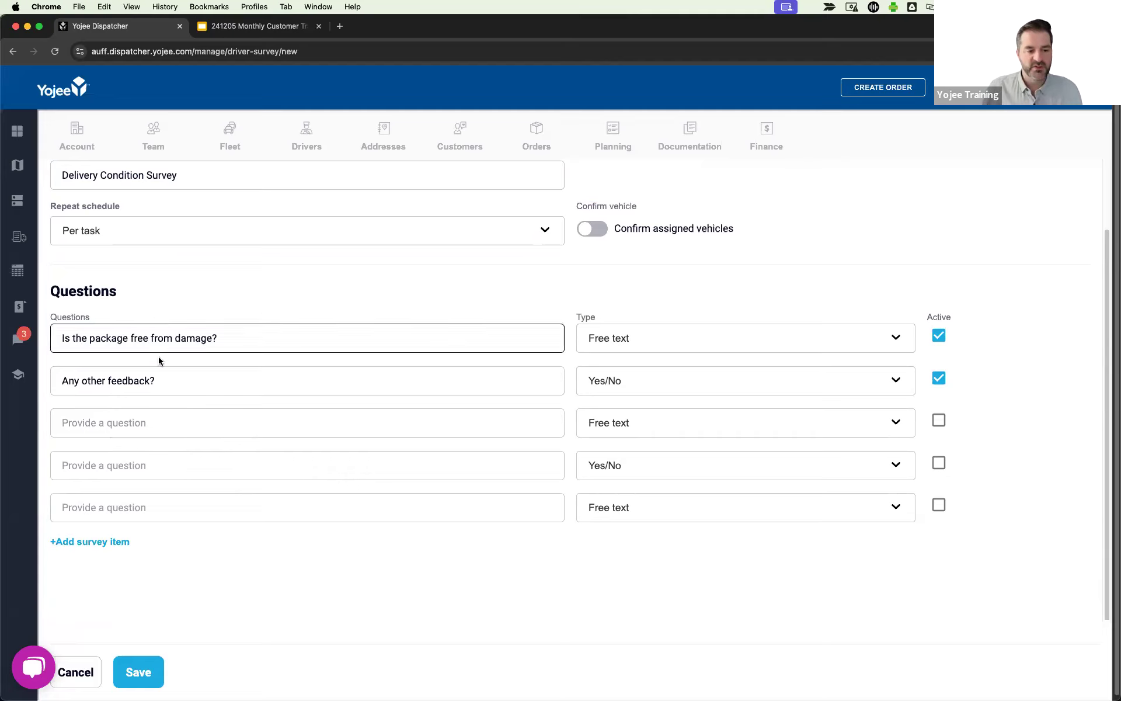
pyautogui.click(129, 365)
pyautogui.click(222, 339)
pyautogui.click(64, 381)
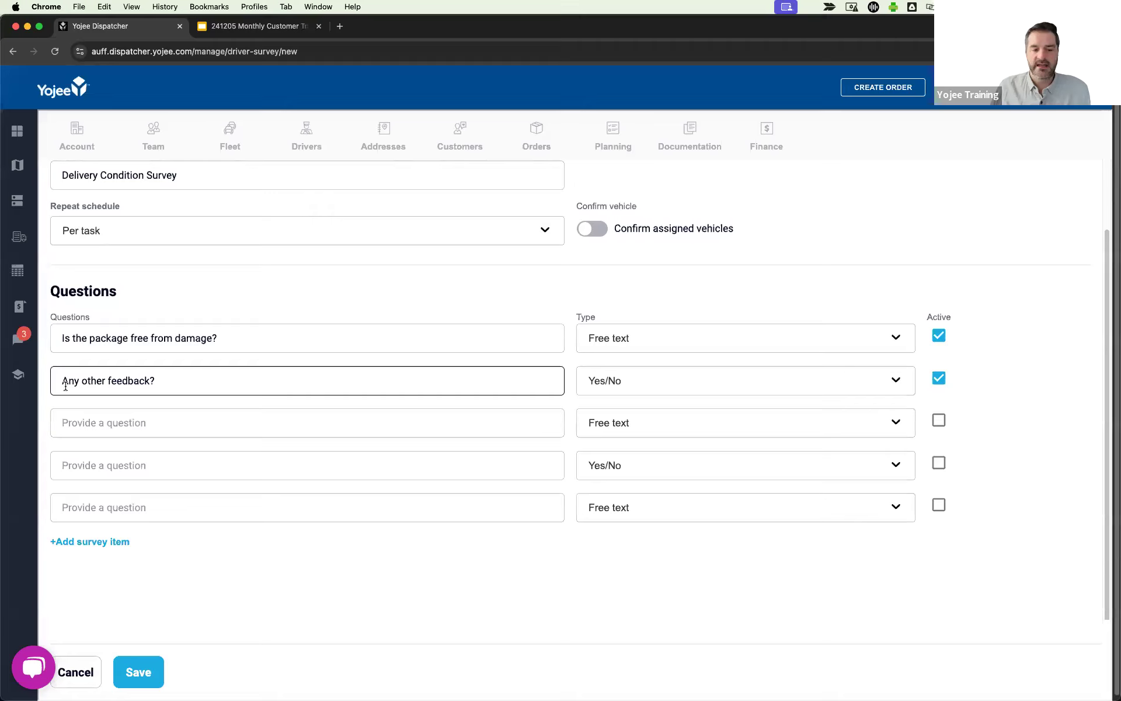
pyautogui.click(424, 306)
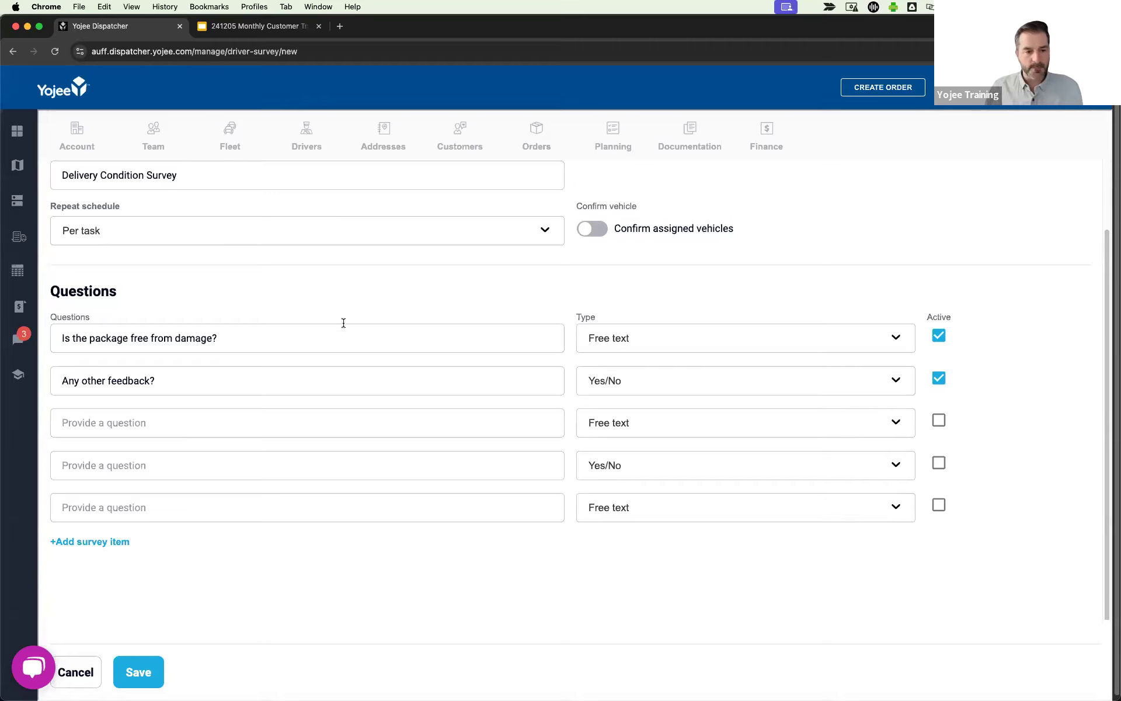
# Set the answer type of the package damage question to Yes/No and of the feedback question to Free text
pyautogui.click(653, 327)
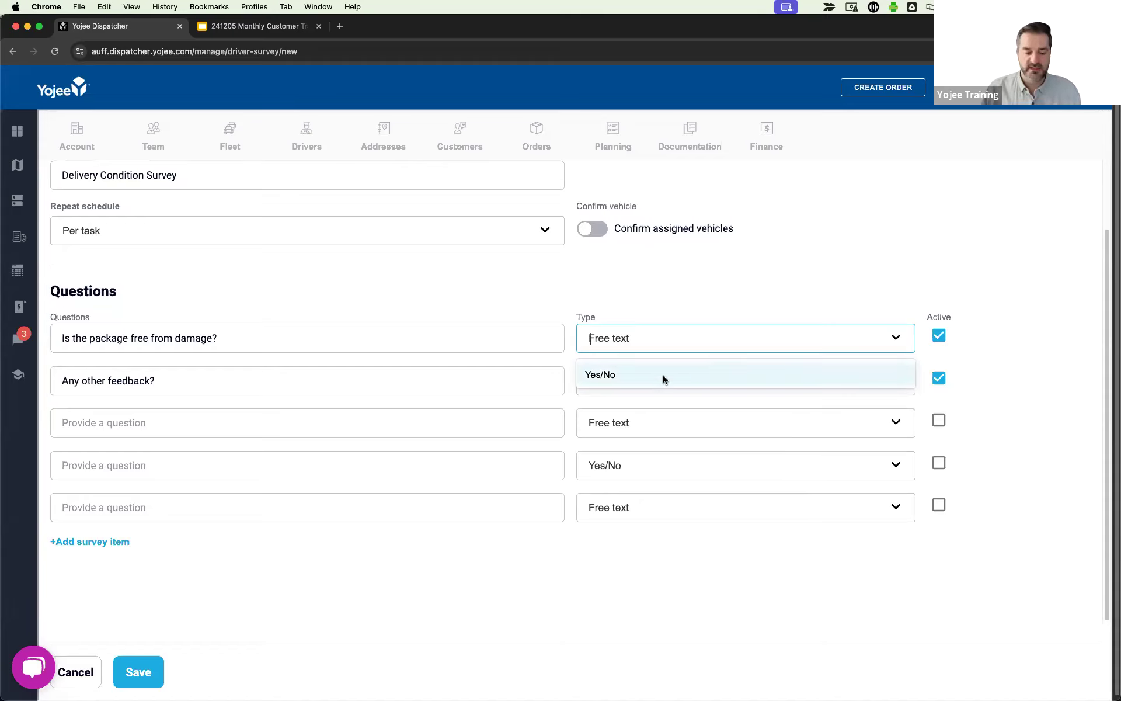
pyautogui.click(663, 282)
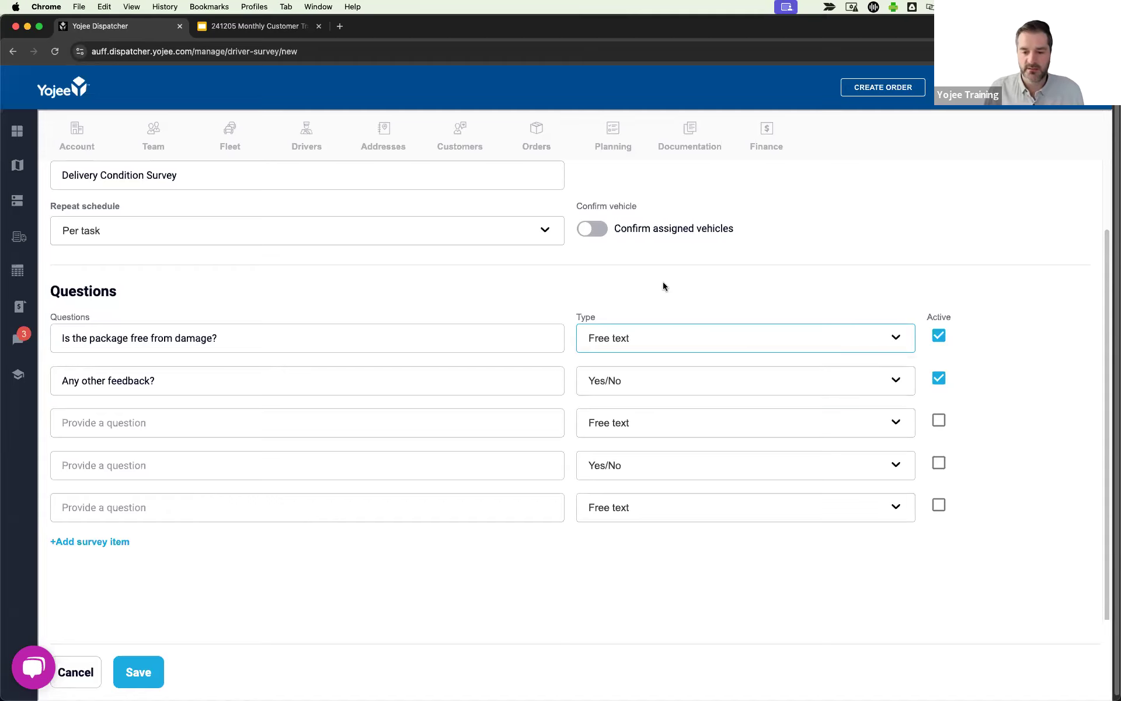
pyautogui.click(618, 338)
pyautogui.click(612, 378)
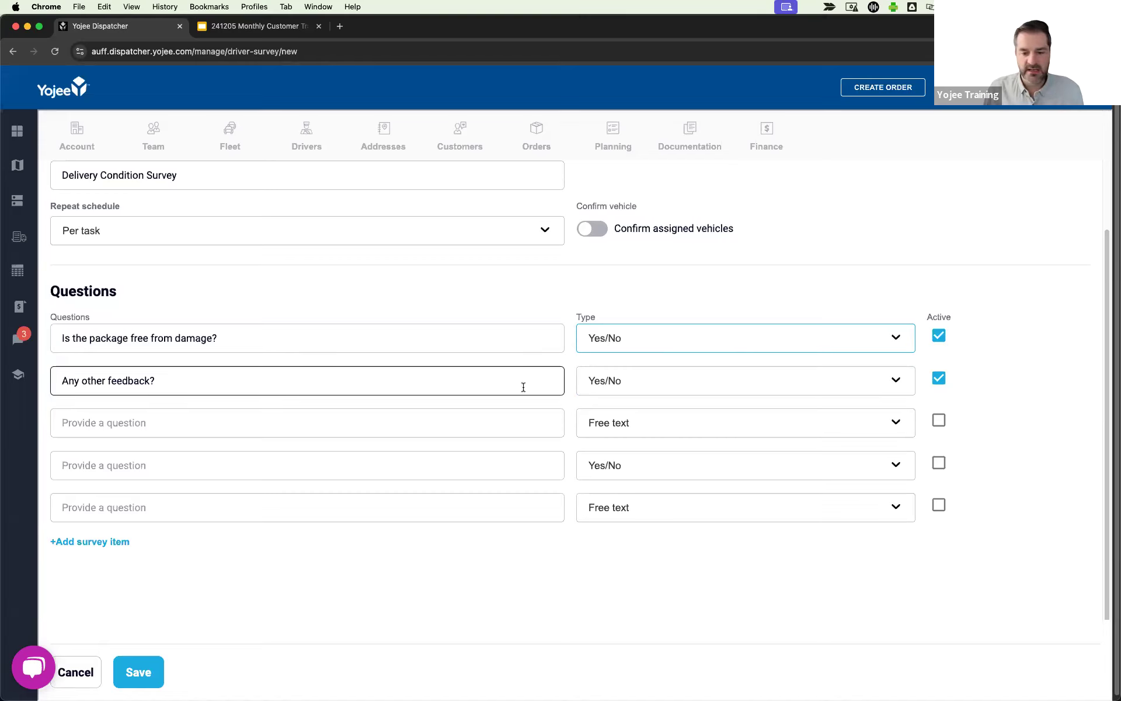
pyautogui.click(611, 380)
pyautogui.click(628, 420)
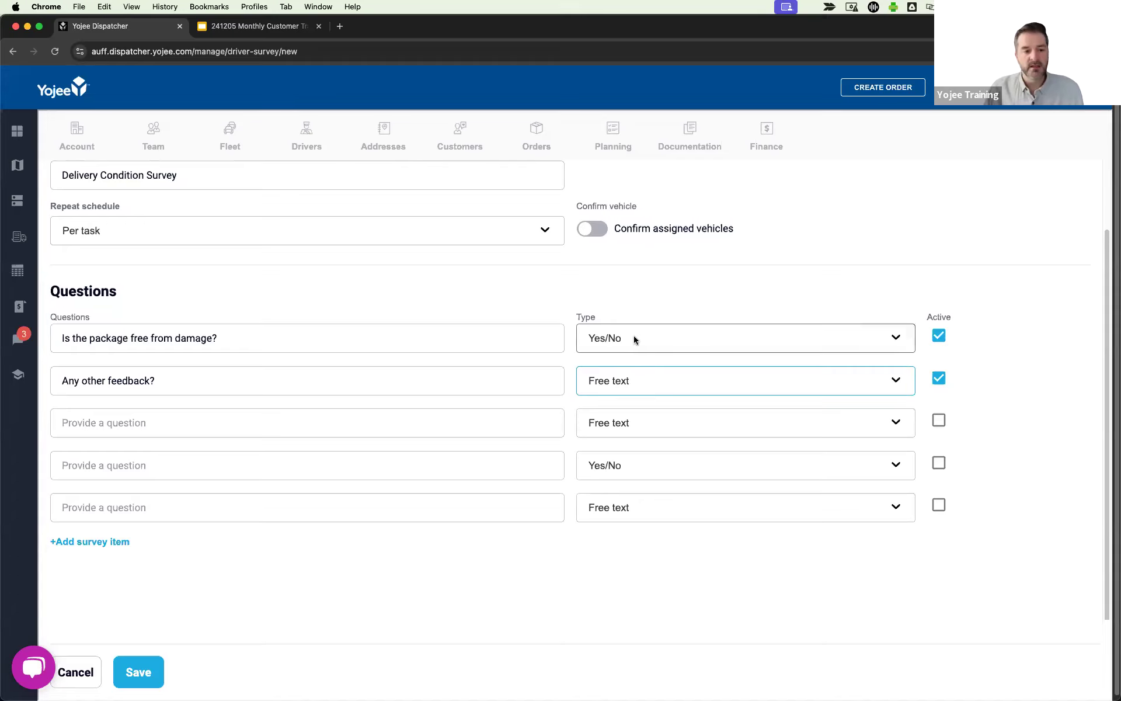
pyautogui.click(952, 316)
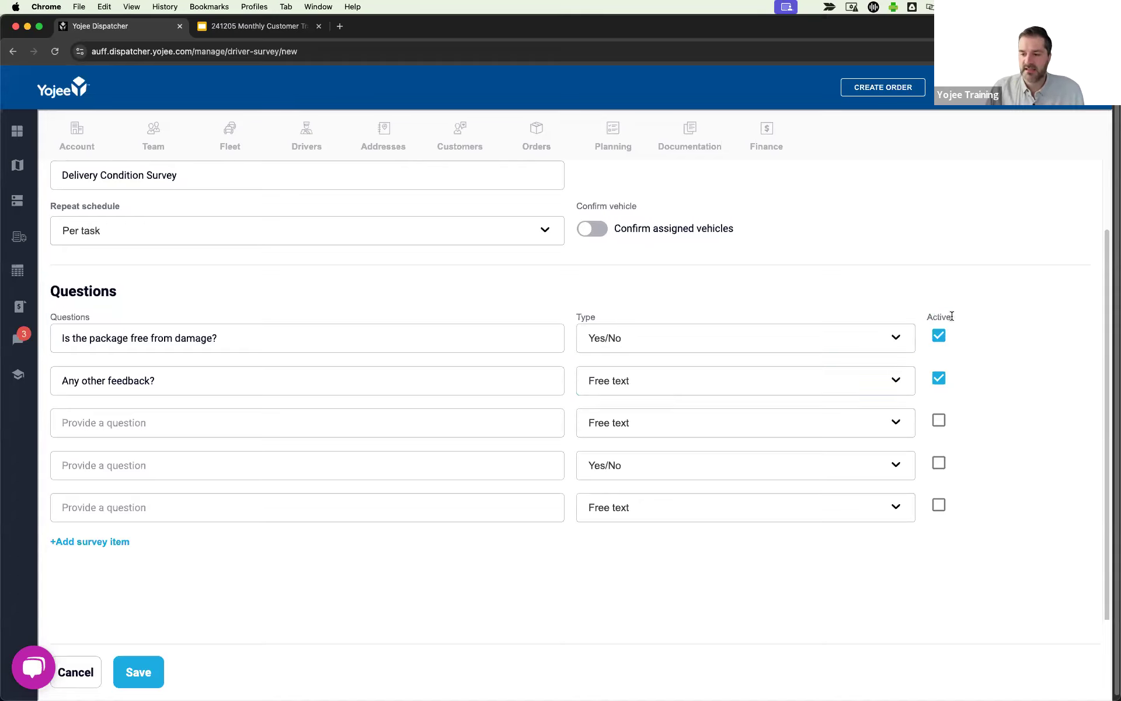
pyautogui.click(954, 315)
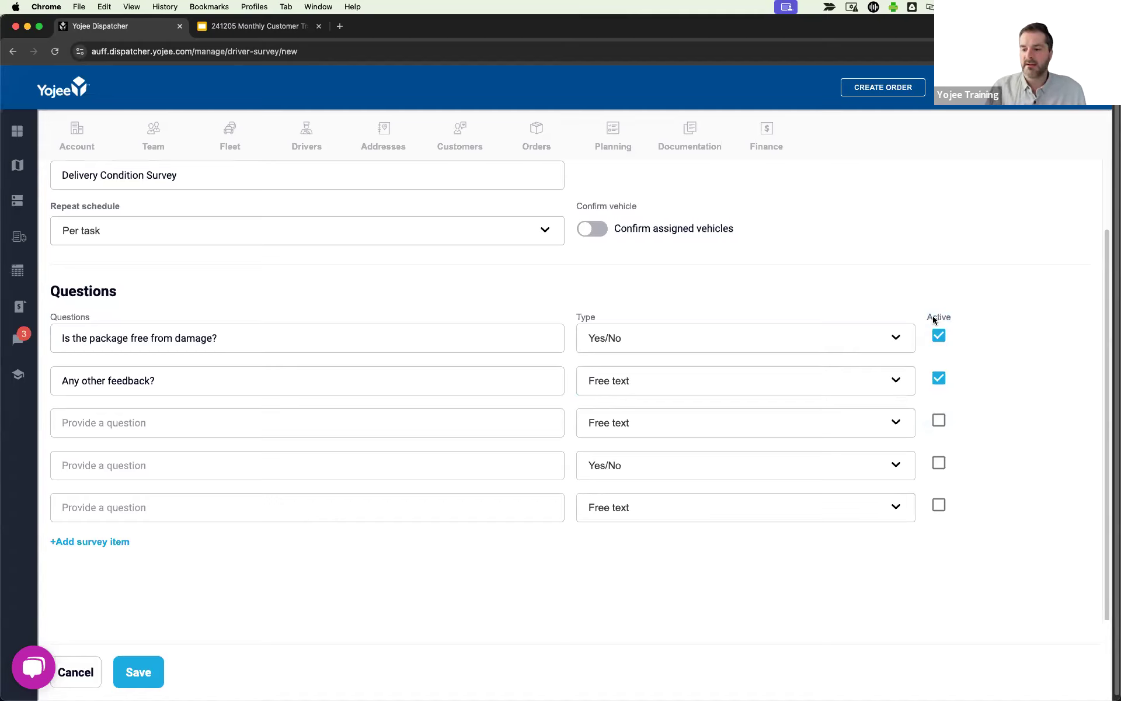
# Try the Active setting of the "Any other feedback?" question by switching it off and back on
pyautogui.click(941, 378)
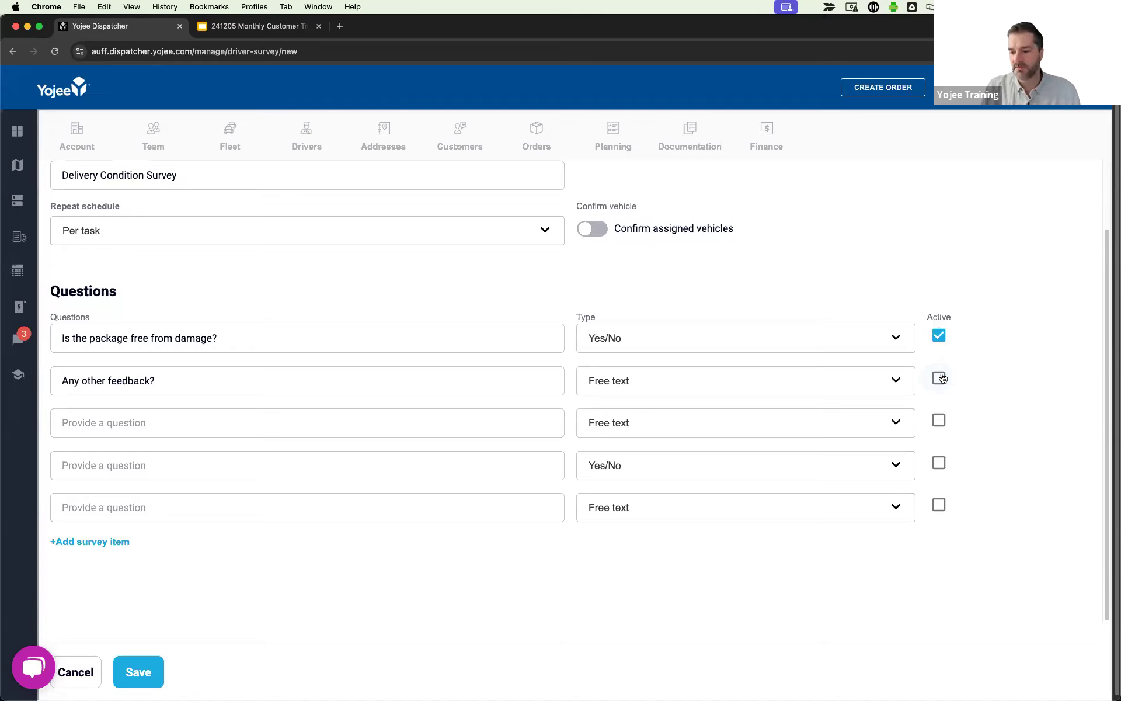
pyautogui.click(939, 379)
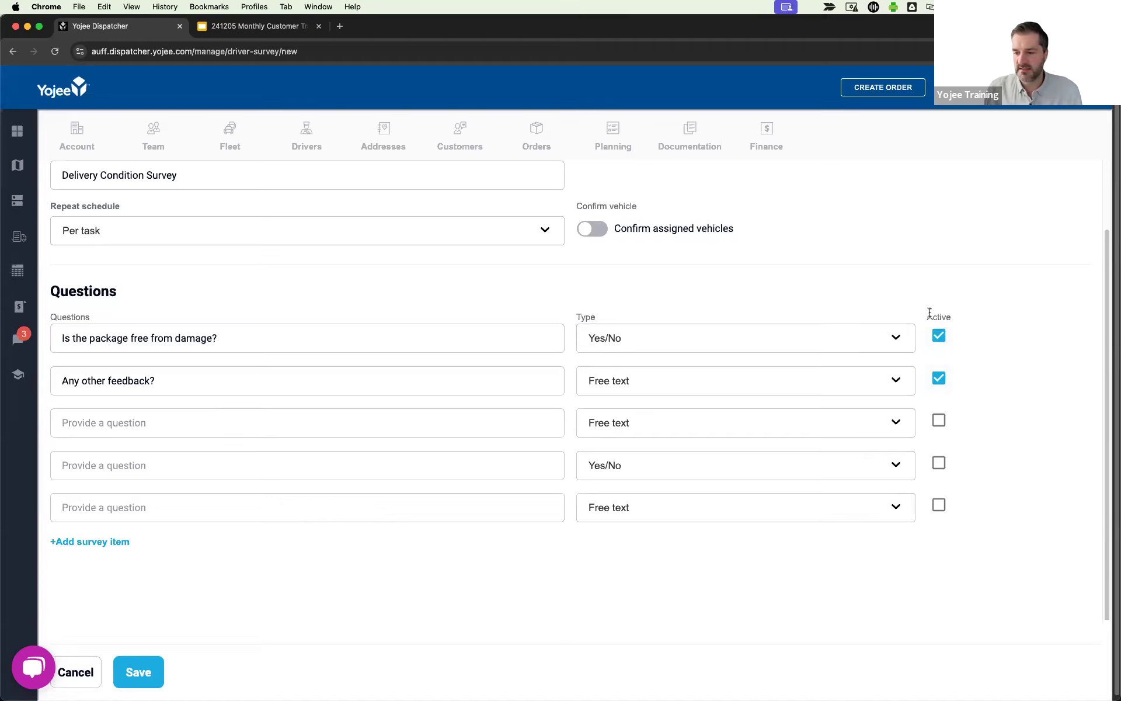
pyautogui.scroll(-1, 1056, 418)
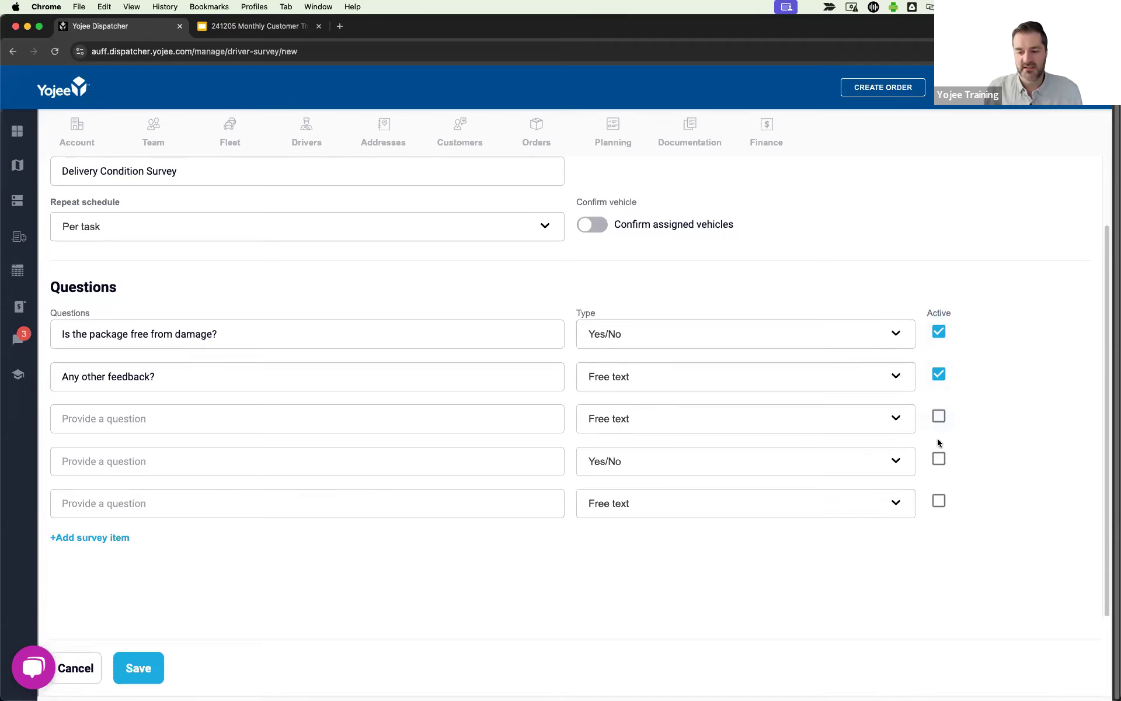
# Add three more blank survey items to the end of the question list
pyautogui.click(188, 503)
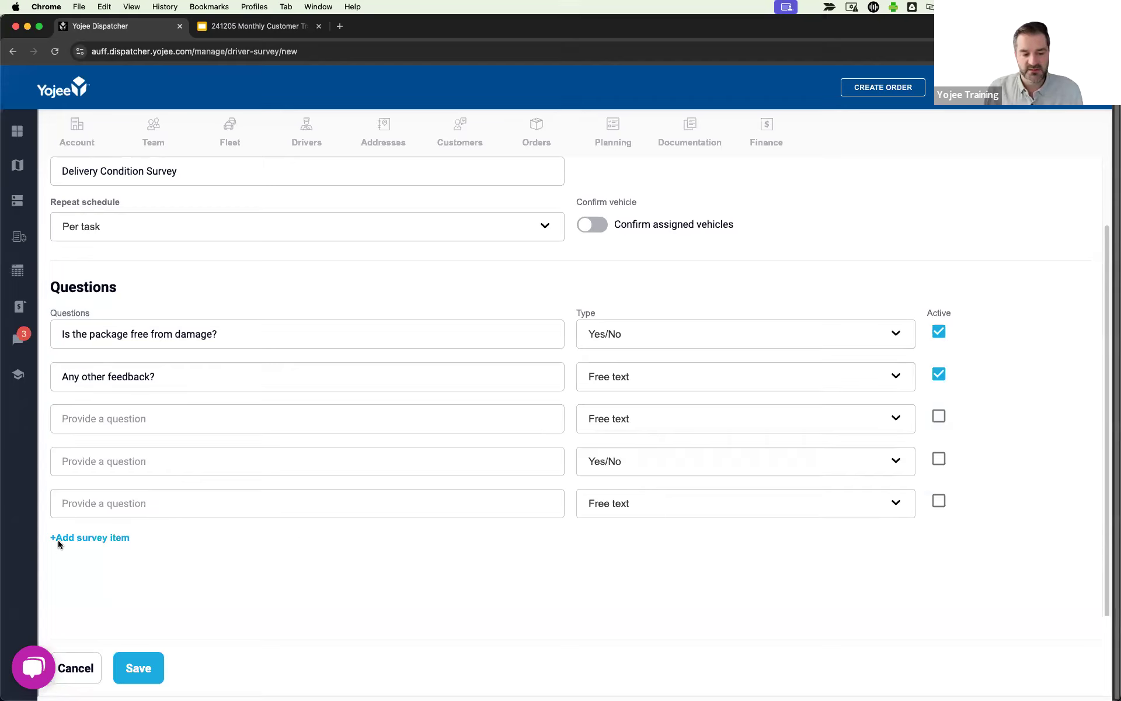
pyautogui.click(89, 537)
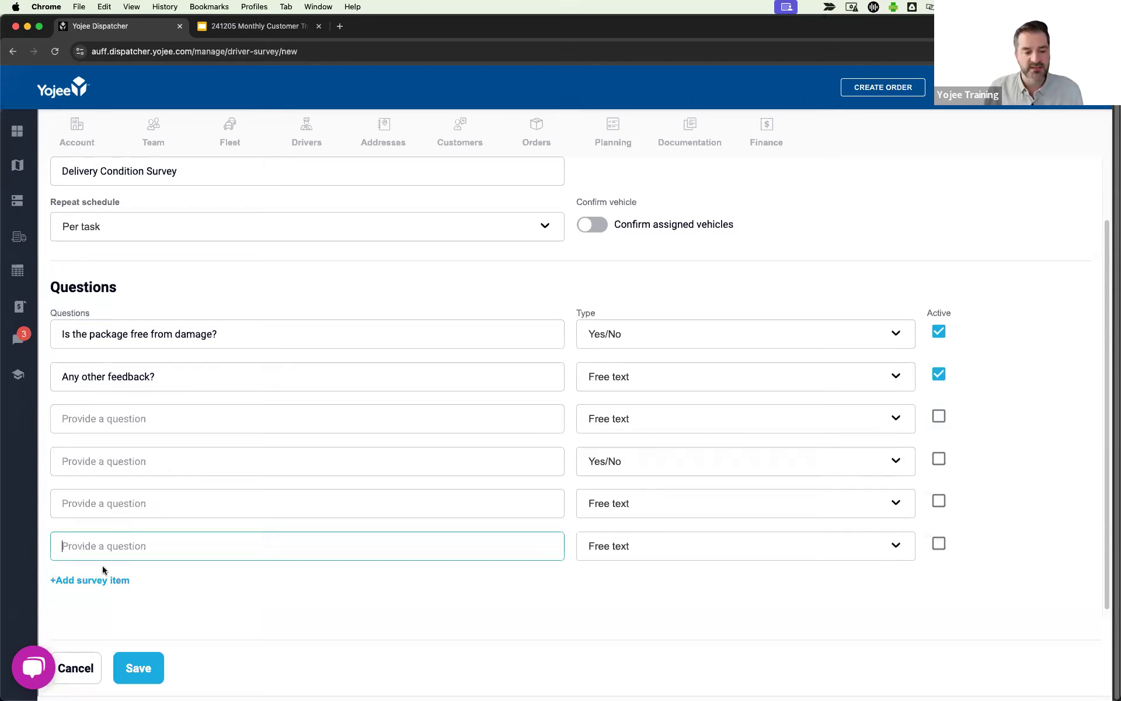
pyautogui.click(99, 566)
pyautogui.click(96, 591)
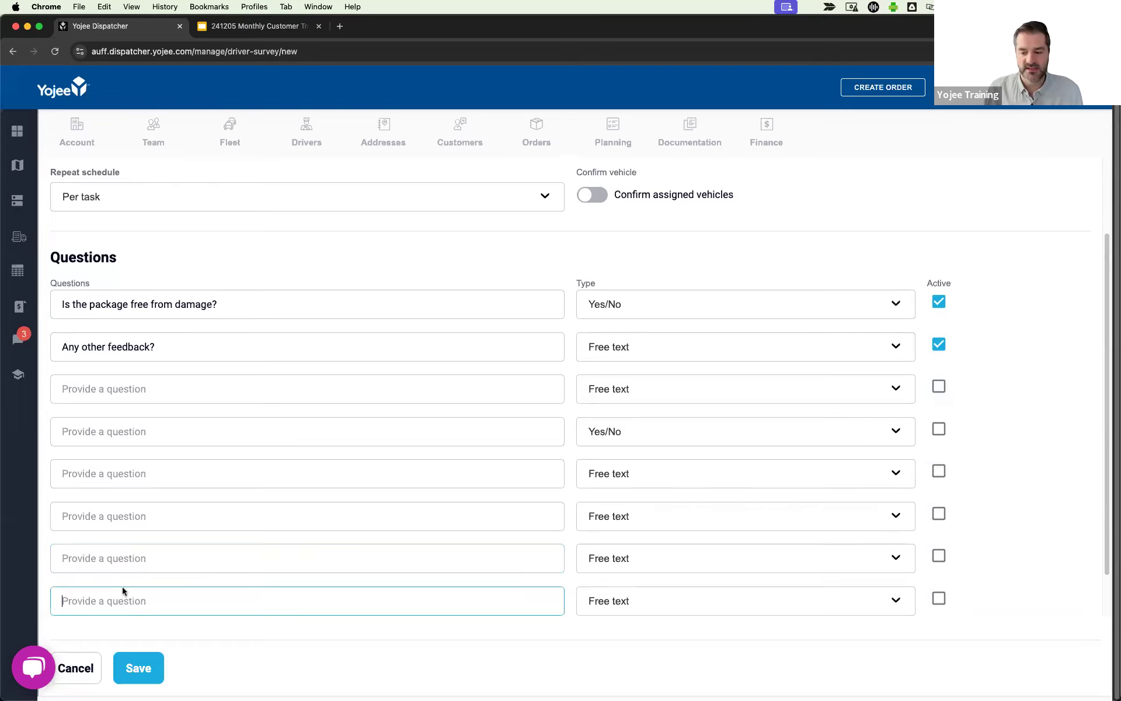
# Save the Delivery Condition Survey and set it as the active driver survey
pyautogui.scroll(4, 416, 516)
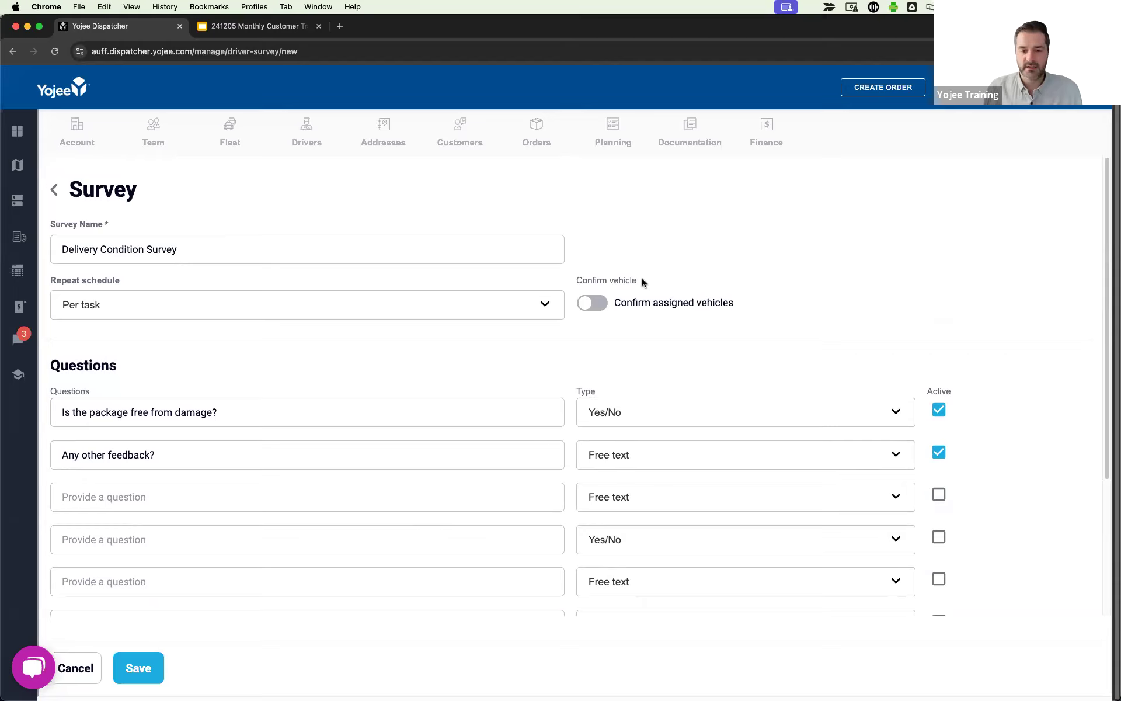
pyautogui.click(351, 420)
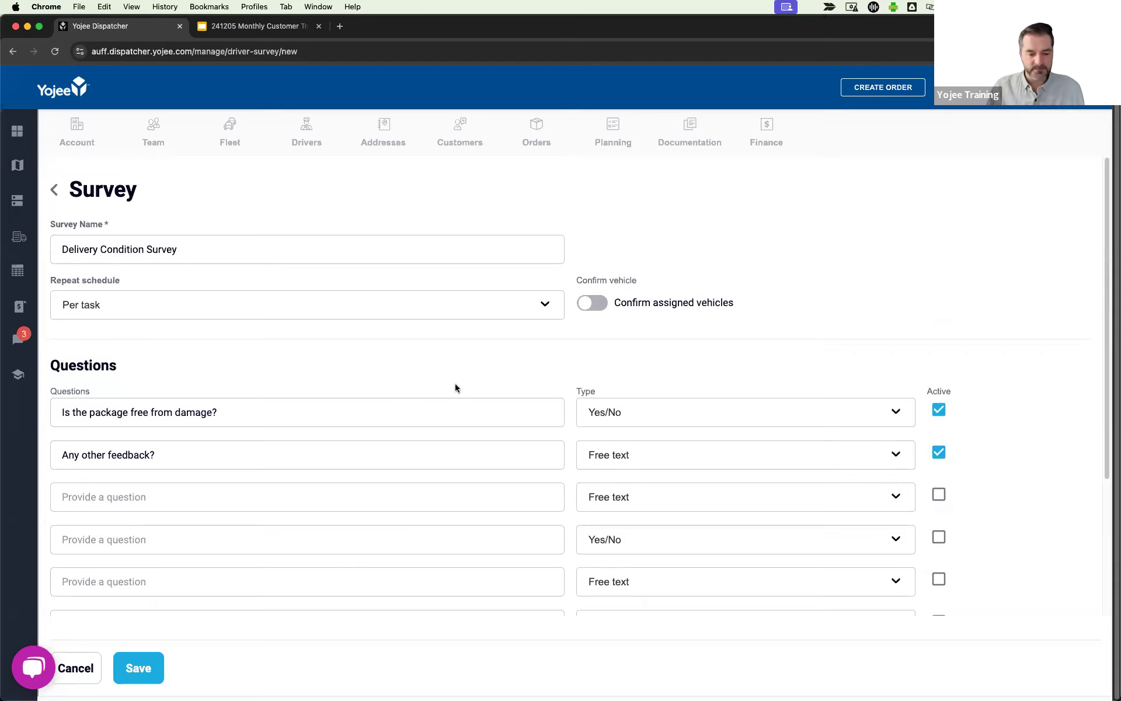
pyautogui.click(139, 672)
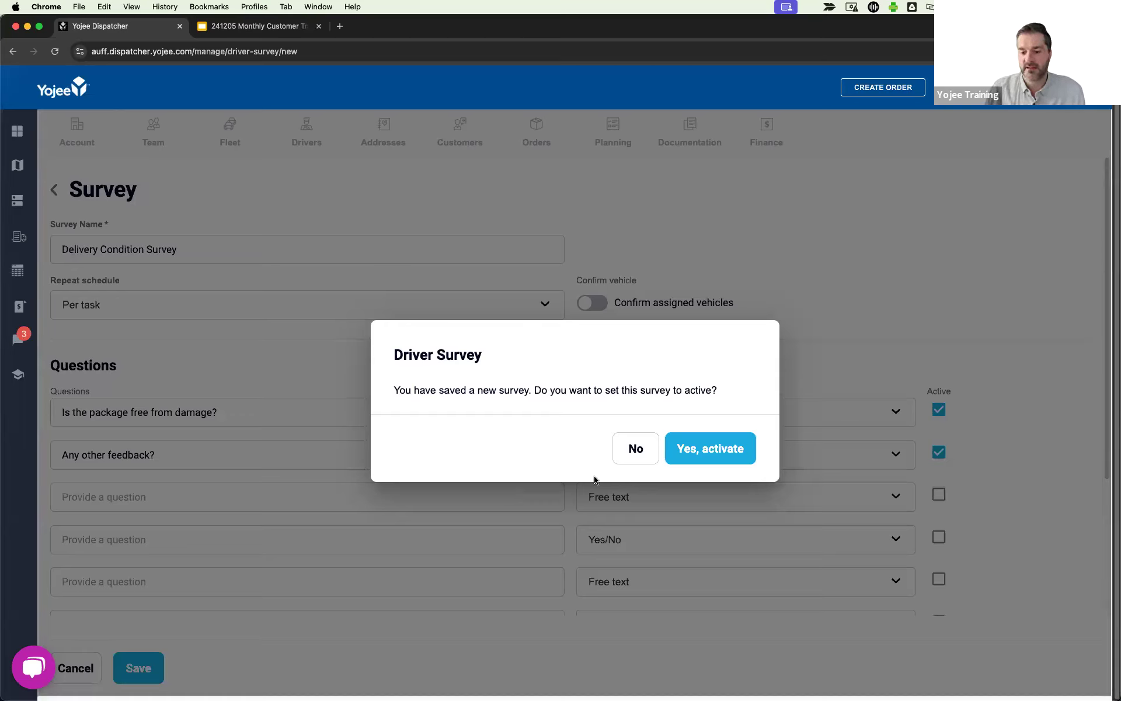
pyautogui.click(711, 453)
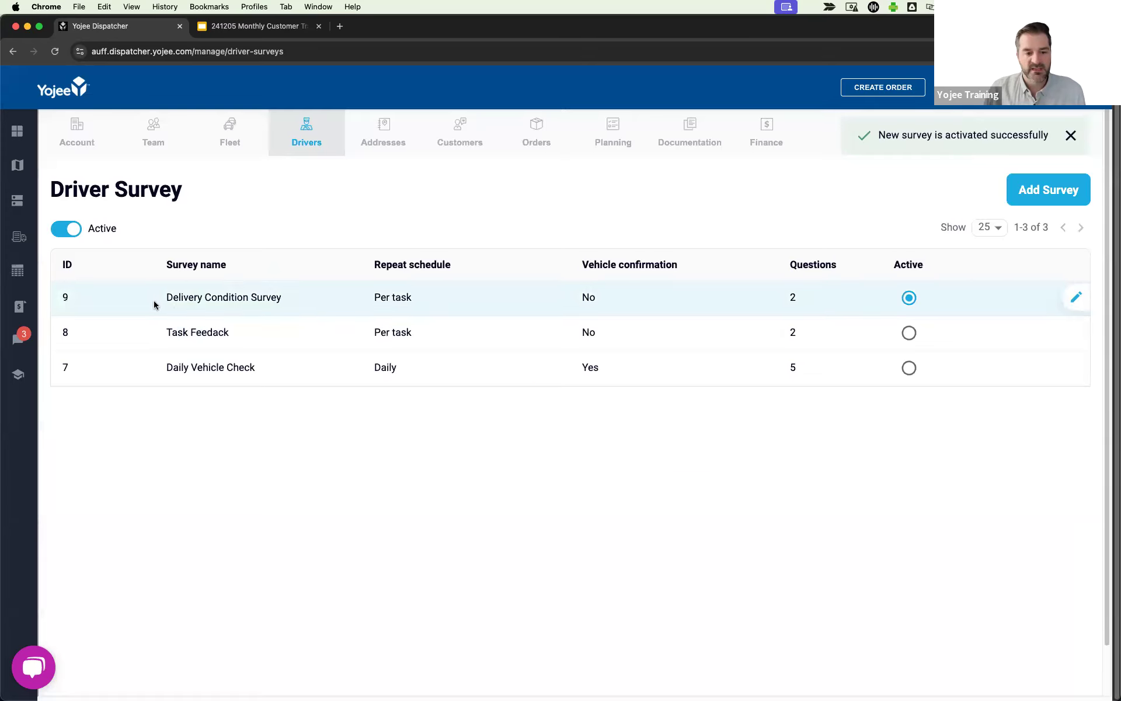
pyautogui.moveTo(163, 299); pyautogui.dragTo(305, 297)
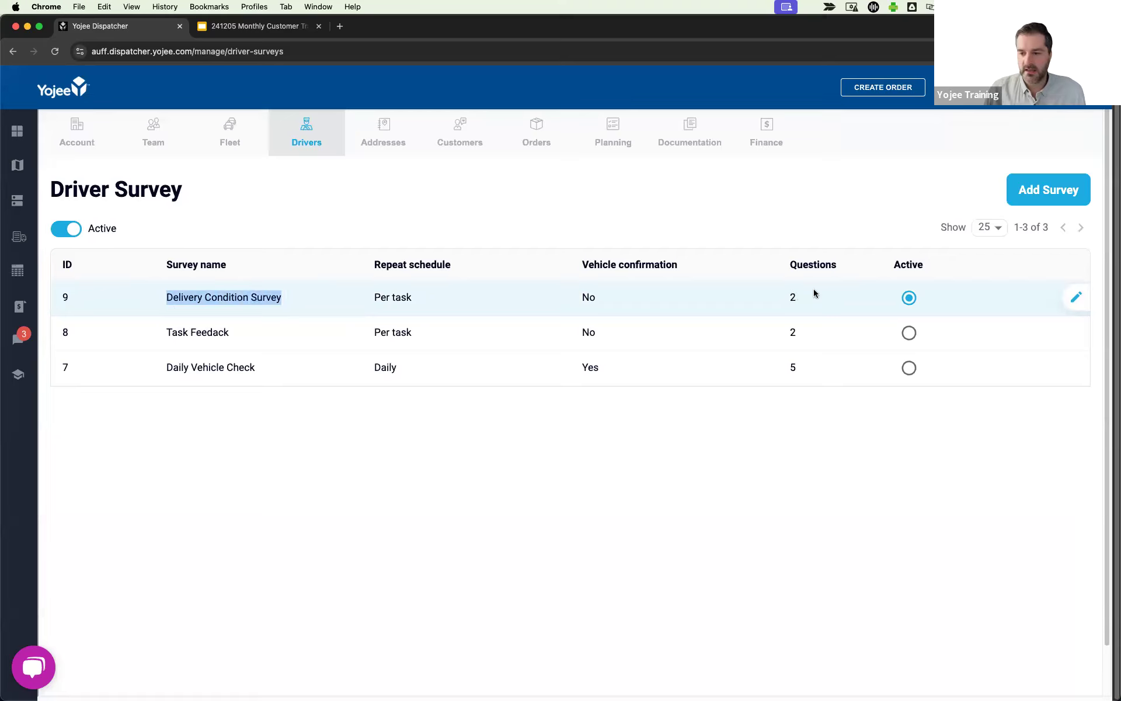
pyautogui.click(727, 491)
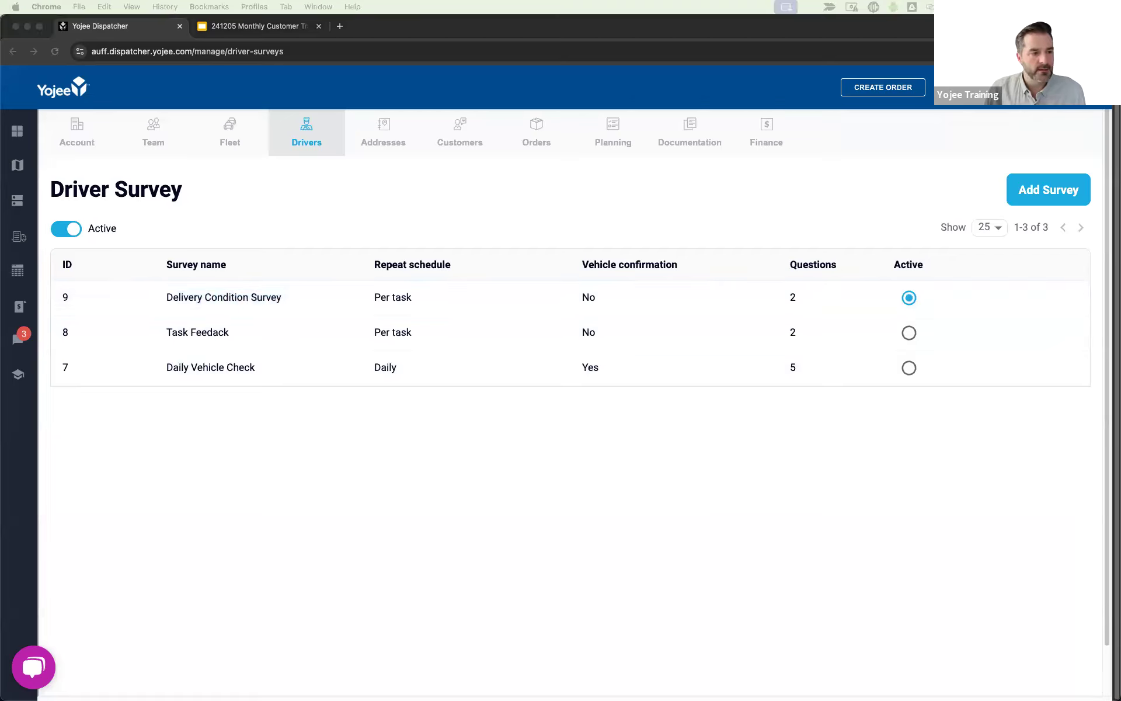
# Try to start the Melbourne Airport pick-up in the driver app, then back out and put the phone window away
pyautogui.moveTo(0, 0); pyautogui.dragTo(382, 71)
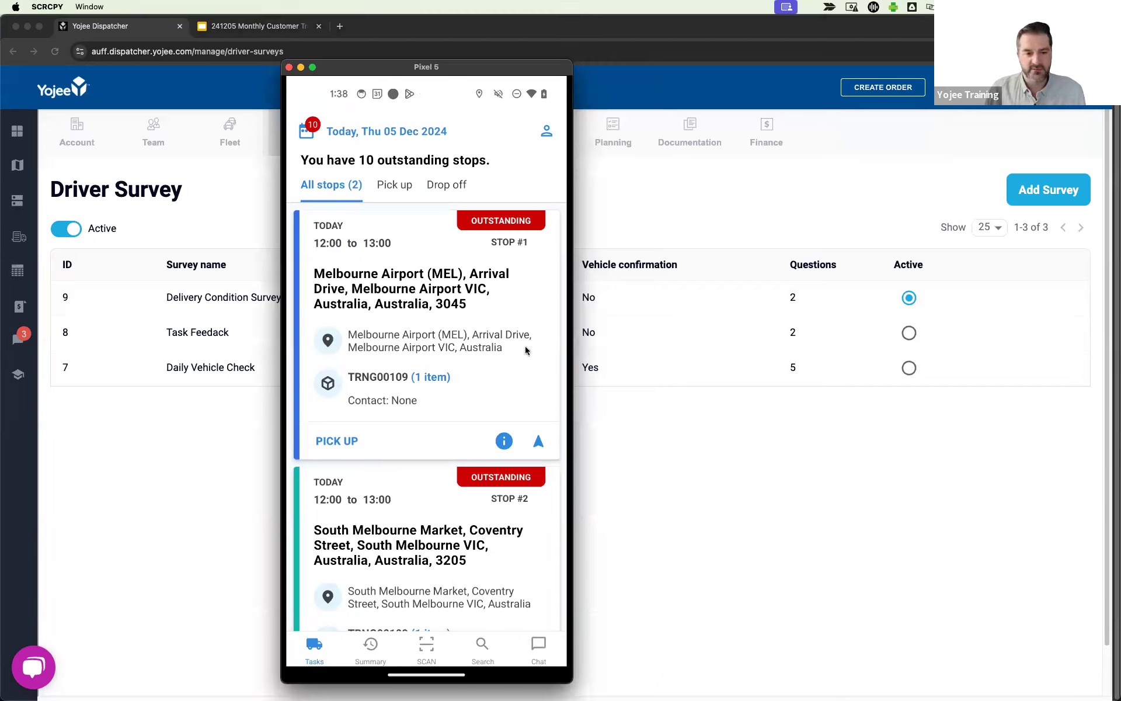
pyautogui.click(333, 442)
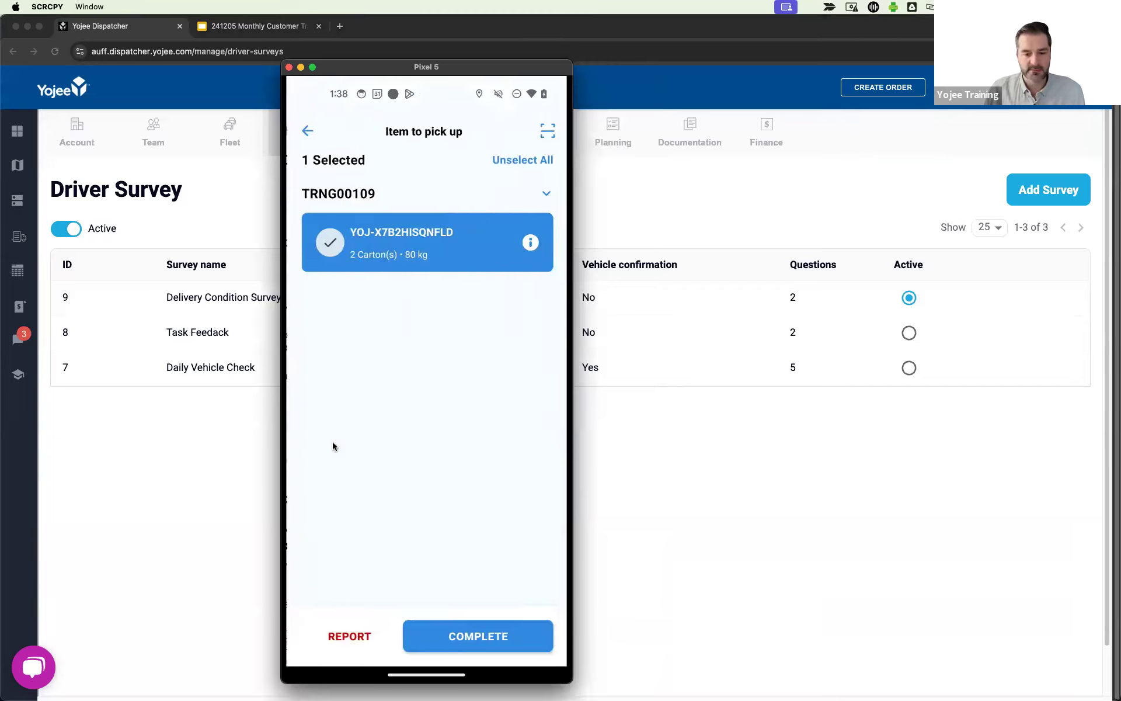
pyautogui.click(308, 132)
pyautogui.moveTo(381, 73); pyautogui.dragTo(1, 102)
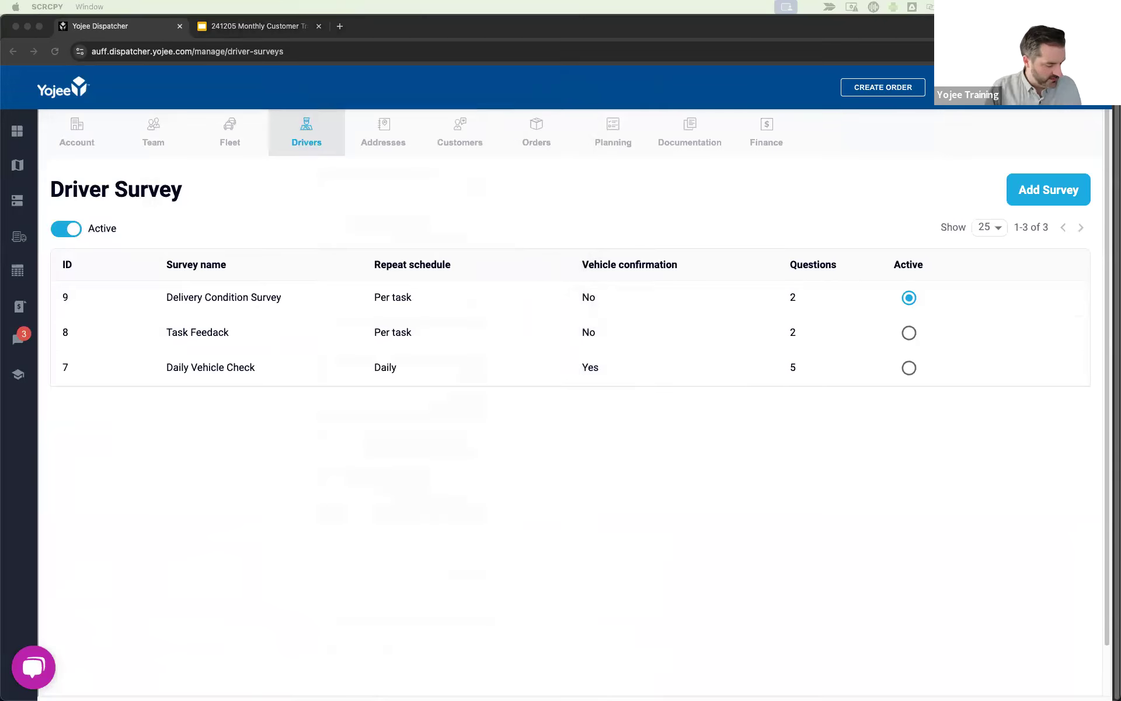
pyautogui.press('super+Tab')
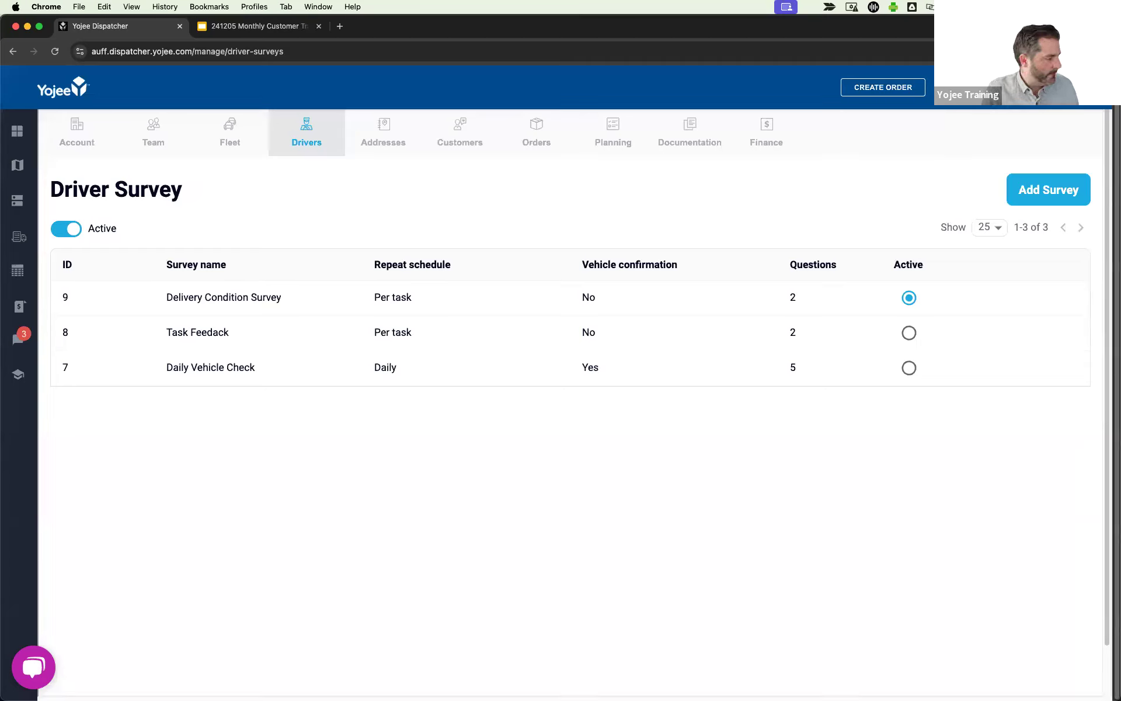
pyautogui.press('super+Tab')
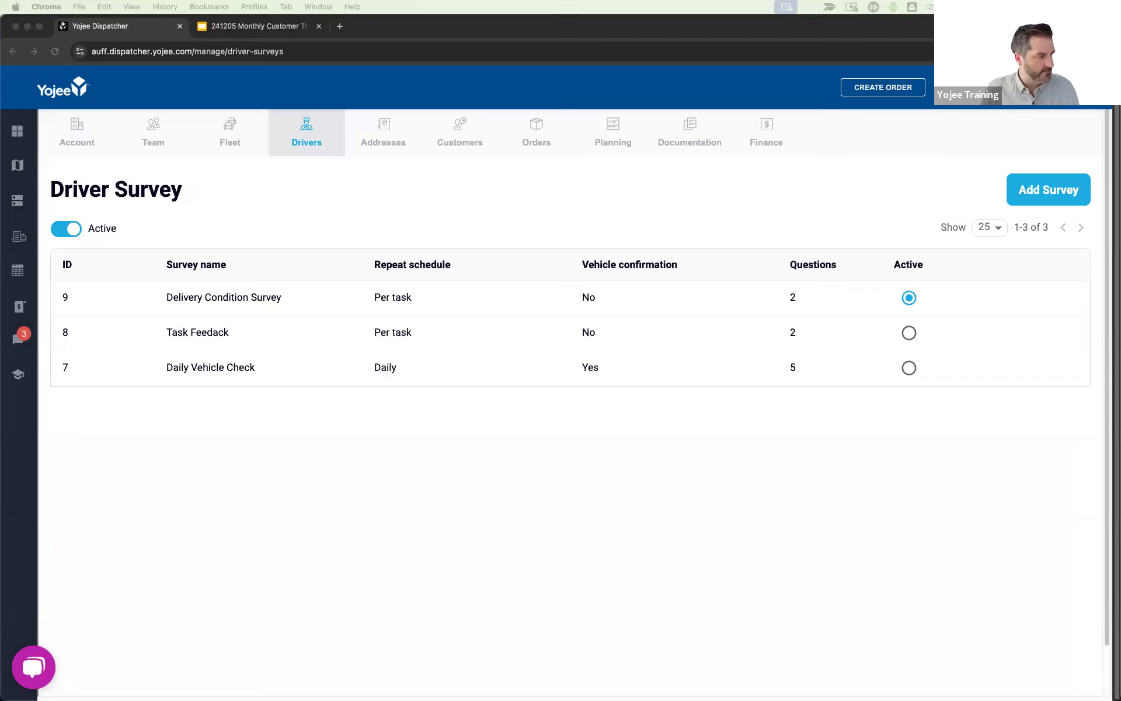
# Bring the driver app's phone window back over the dispatcher, enlarge it and start the Melbourne Airport pick-up
pyautogui.moveTo(838, 170); pyautogui.dragTo(392, 103)
pyautogui.moveTo(536, 523); pyautogui.dragTo(731, 655)
pyautogui.moveTo(474, 105); pyautogui.dragTo(469, 65)
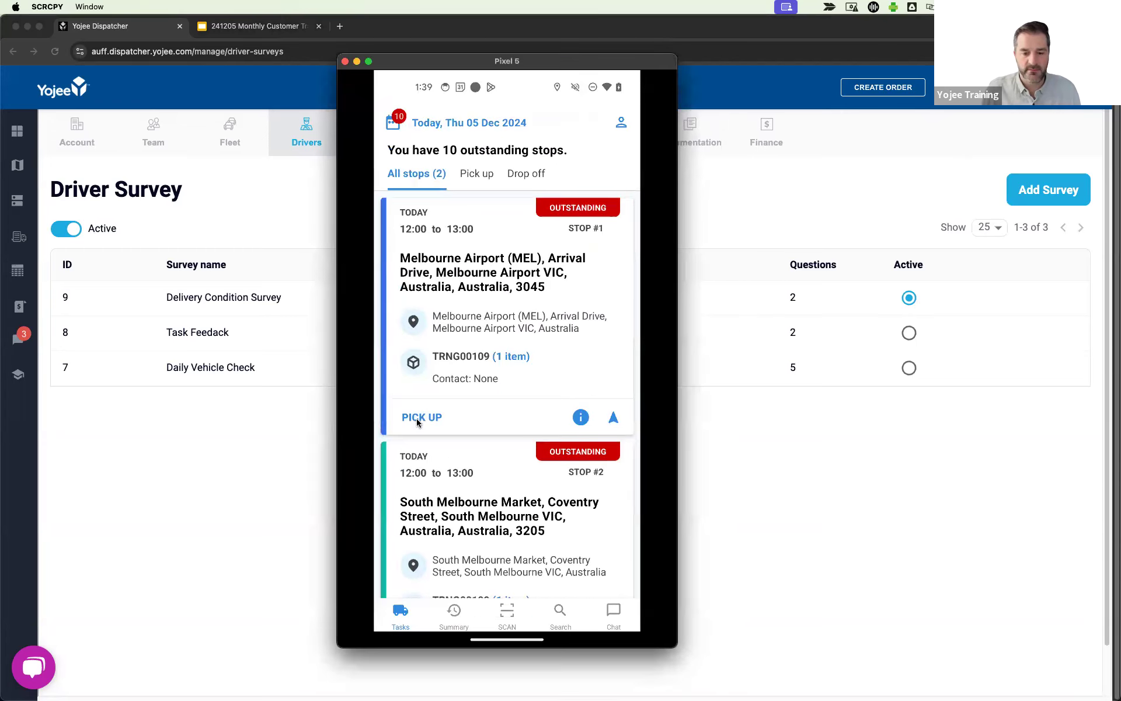
pyautogui.click(418, 420)
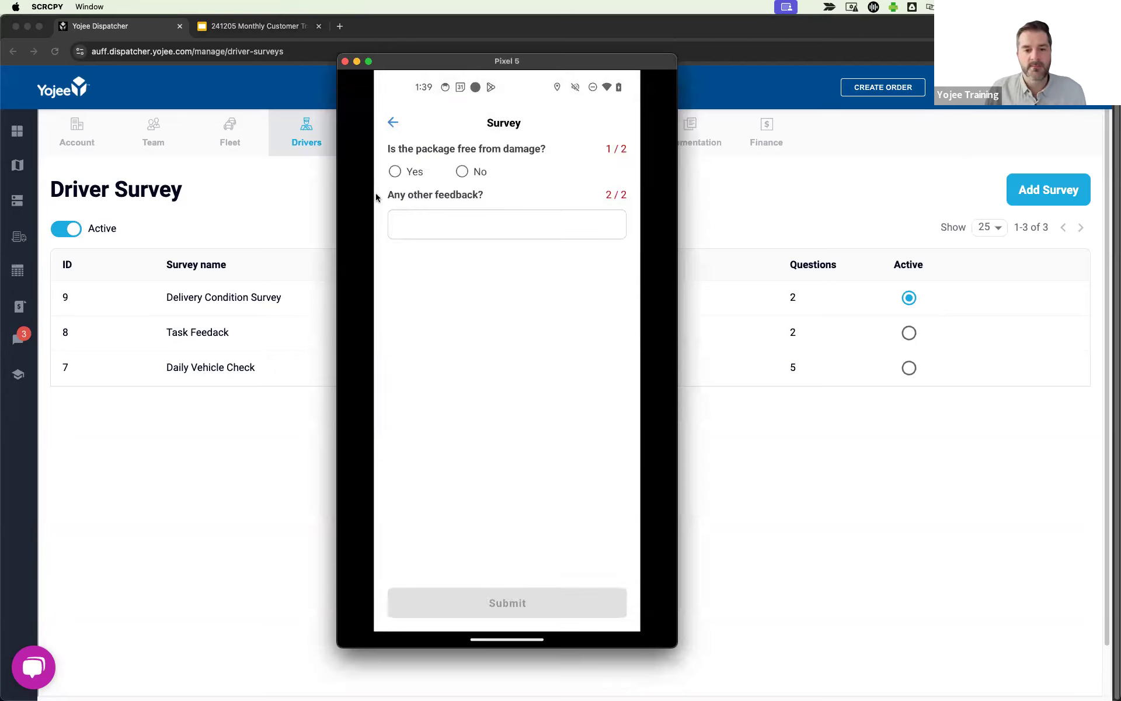
# Answer Yes to the package damage question, enter "No" as other feedback and submit the survey
pyautogui.click(396, 172)
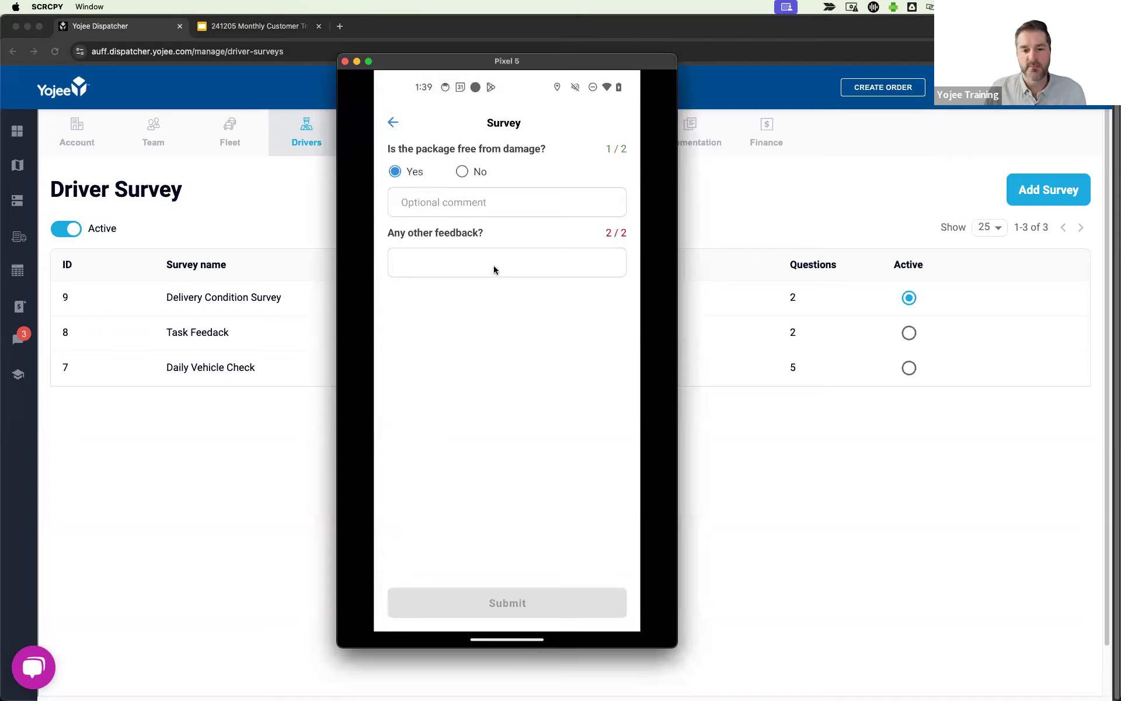
pyautogui.click(489, 272)
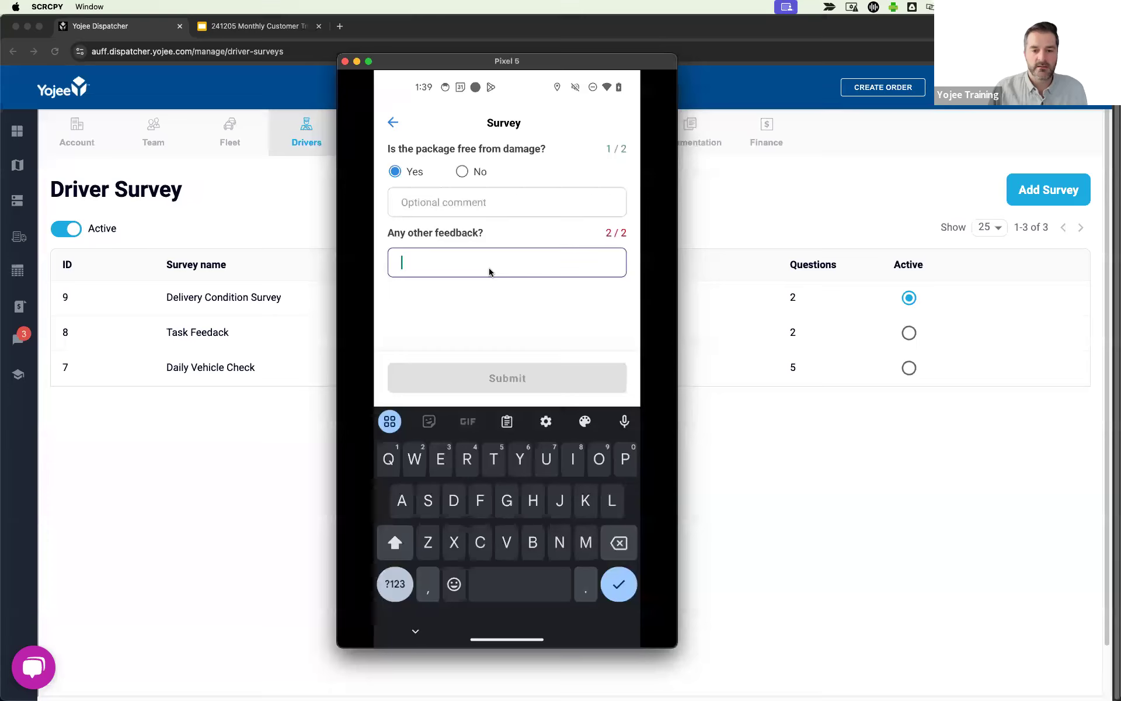
pyautogui.write('No')
pyautogui.click(507, 378)
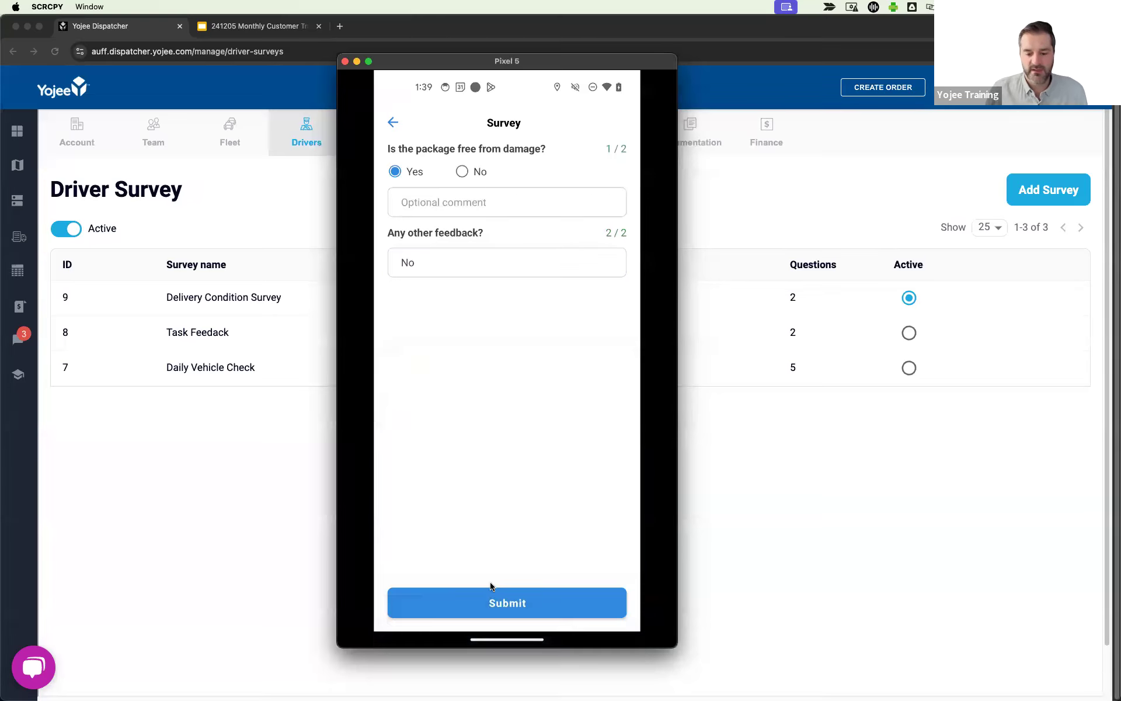
pyautogui.click(502, 604)
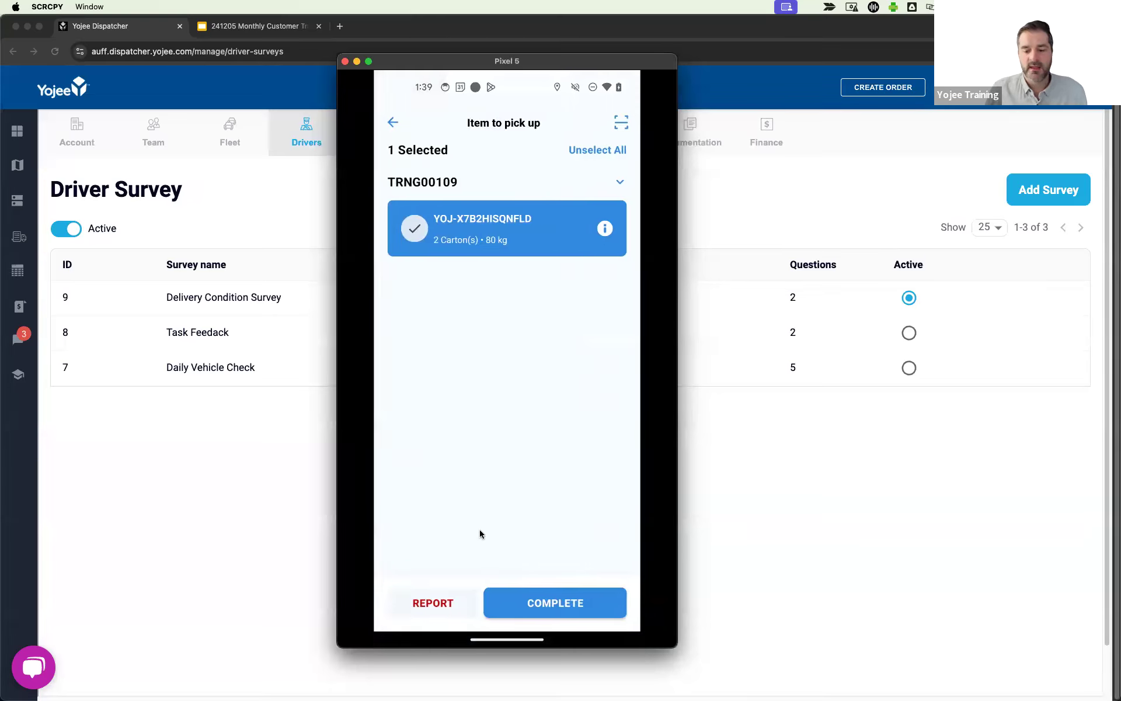
# Complete and confirm the Melbourne Airport pick-up with both cartons, and move the phone window out of view
pyautogui.click(575, 606)
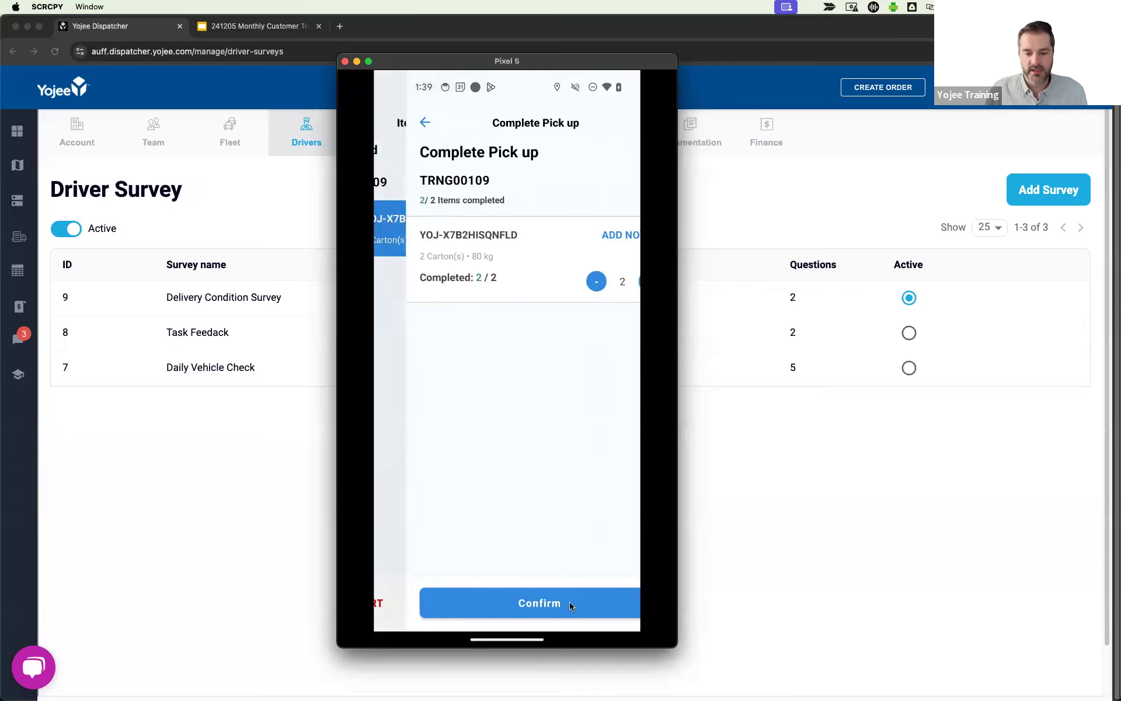
pyautogui.click(548, 603)
pyautogui.click(548, 603)
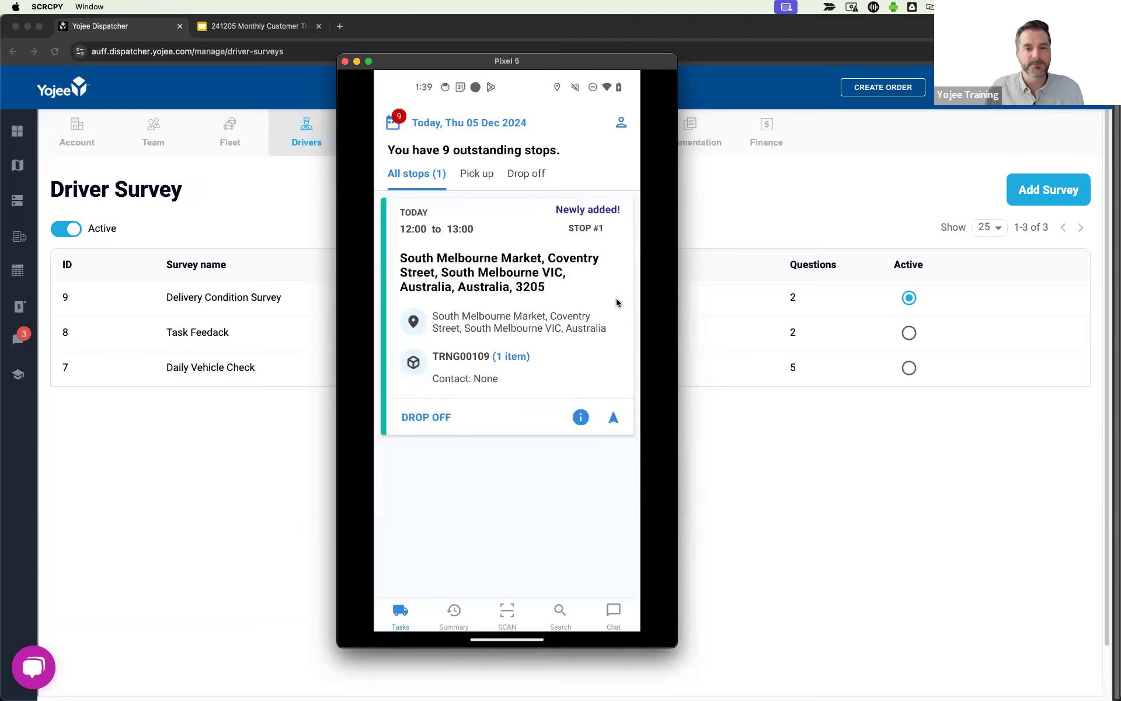
pyautogui.moveTo(462, 66); pyautogui.dragTo(0, 55)
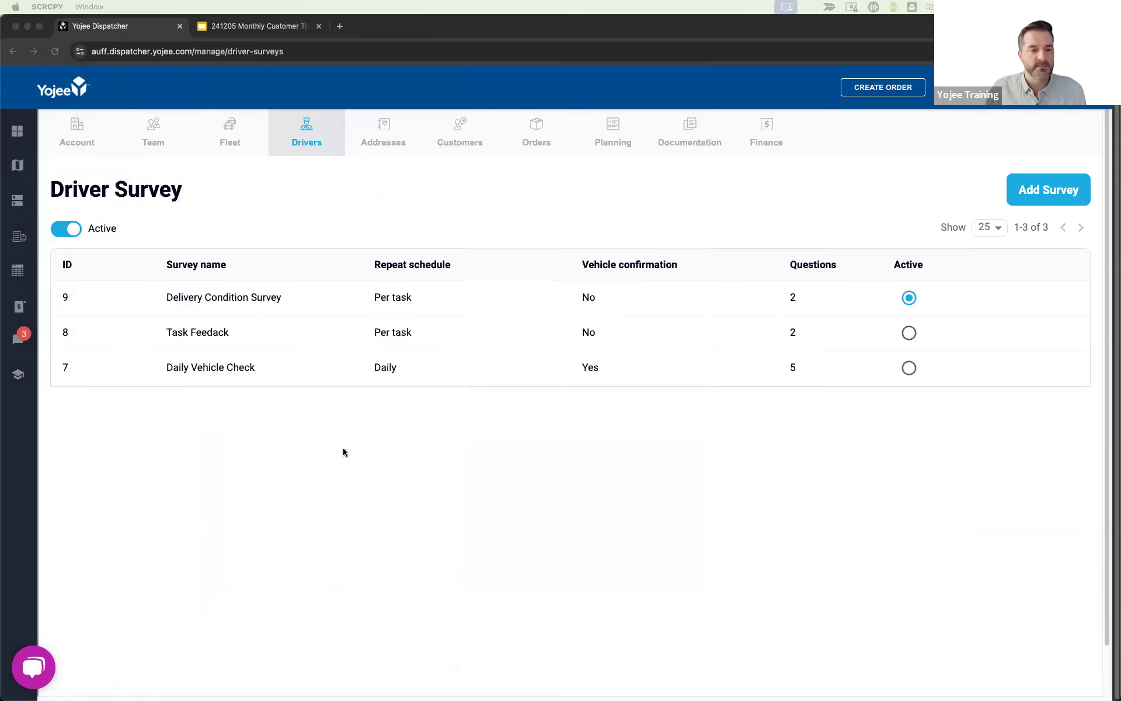
# Switch back to the dispatcher's reports, reload the page and open the driver survey report
pyautogui.click(439, 450)
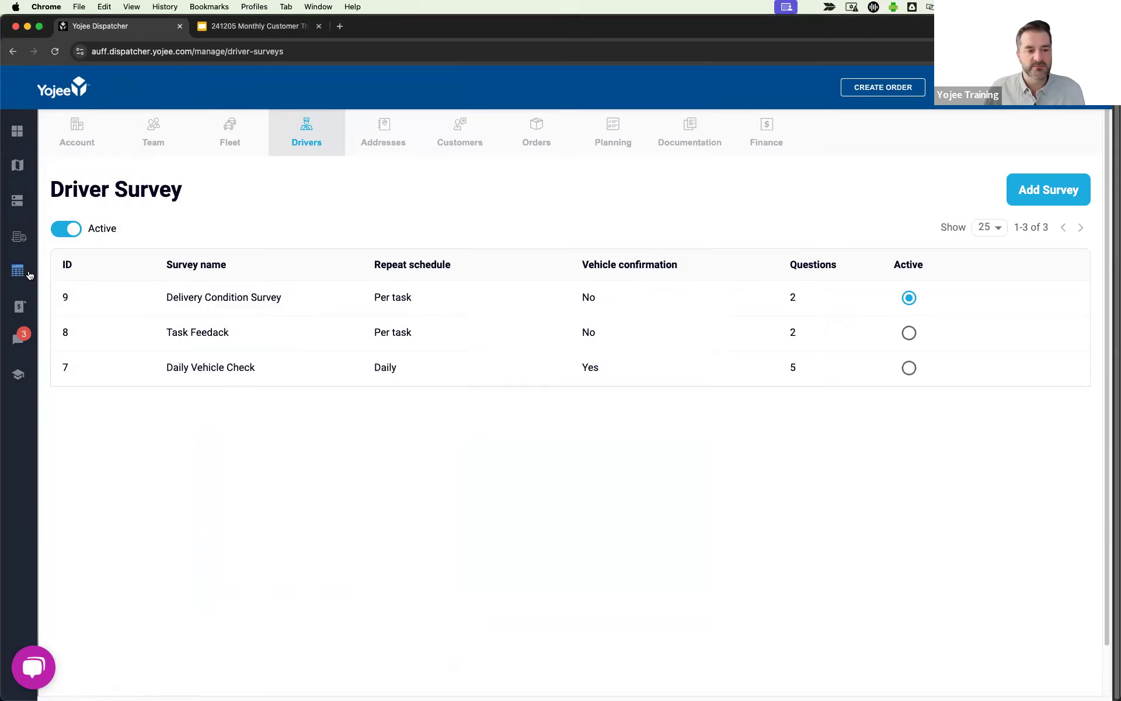
pyautogui.moveTo(35, 278)
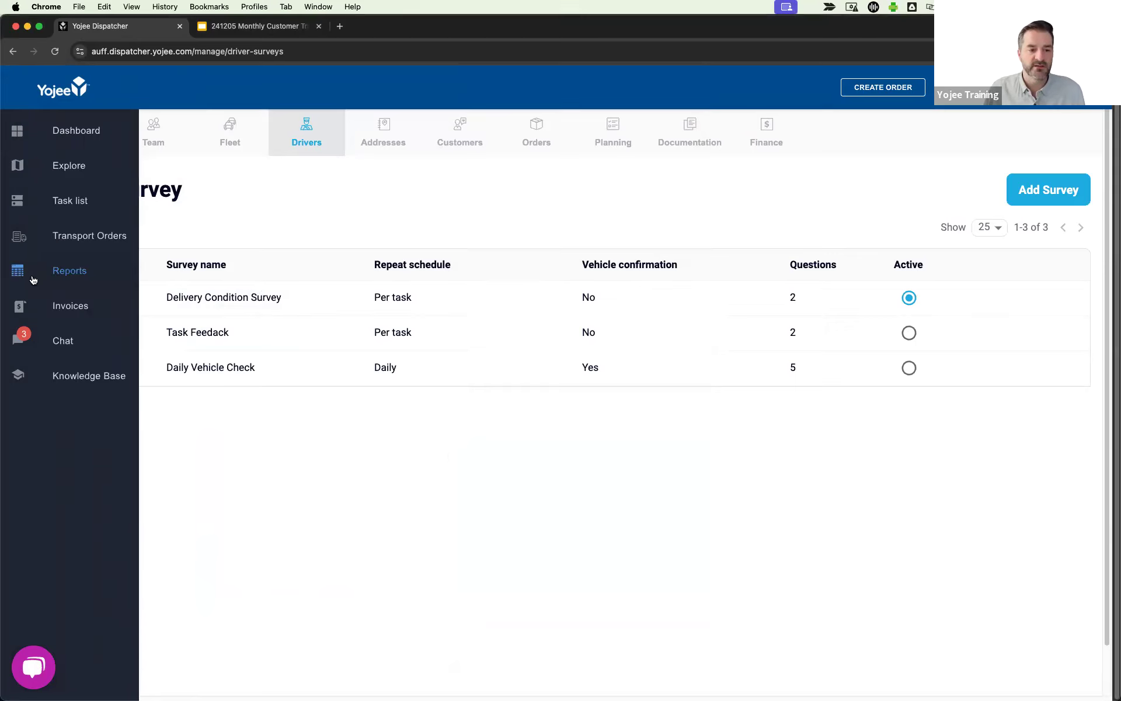
pyautogui.click(72, 279)
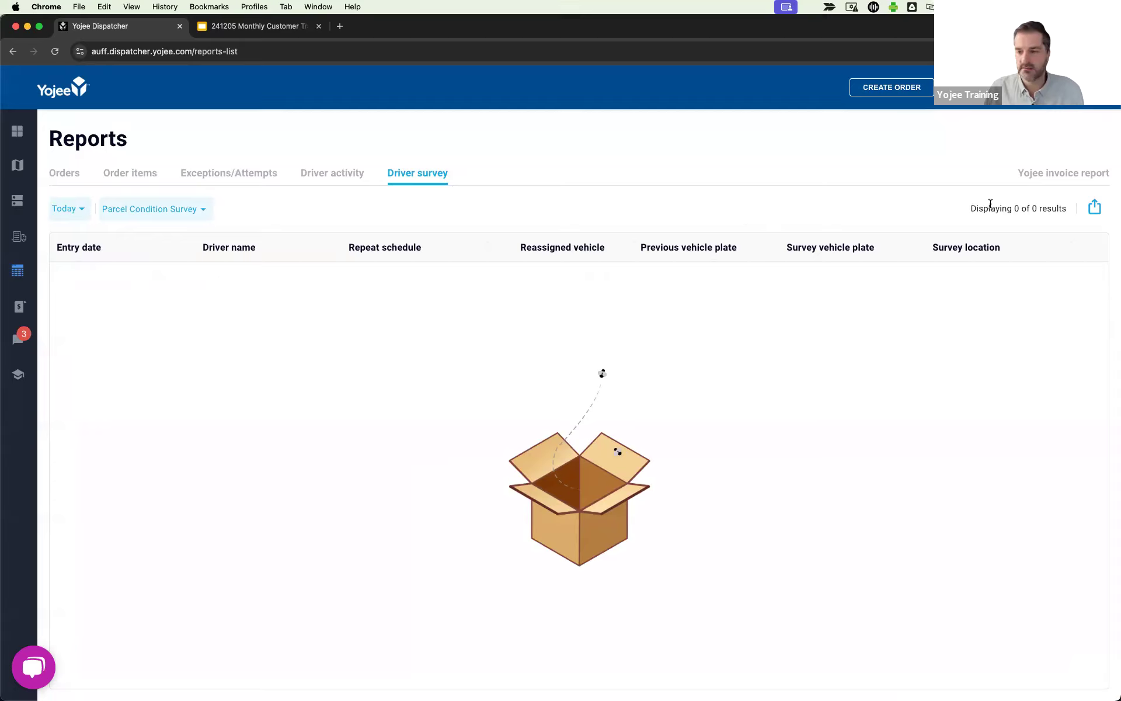
pyautogui.click(55, 51)
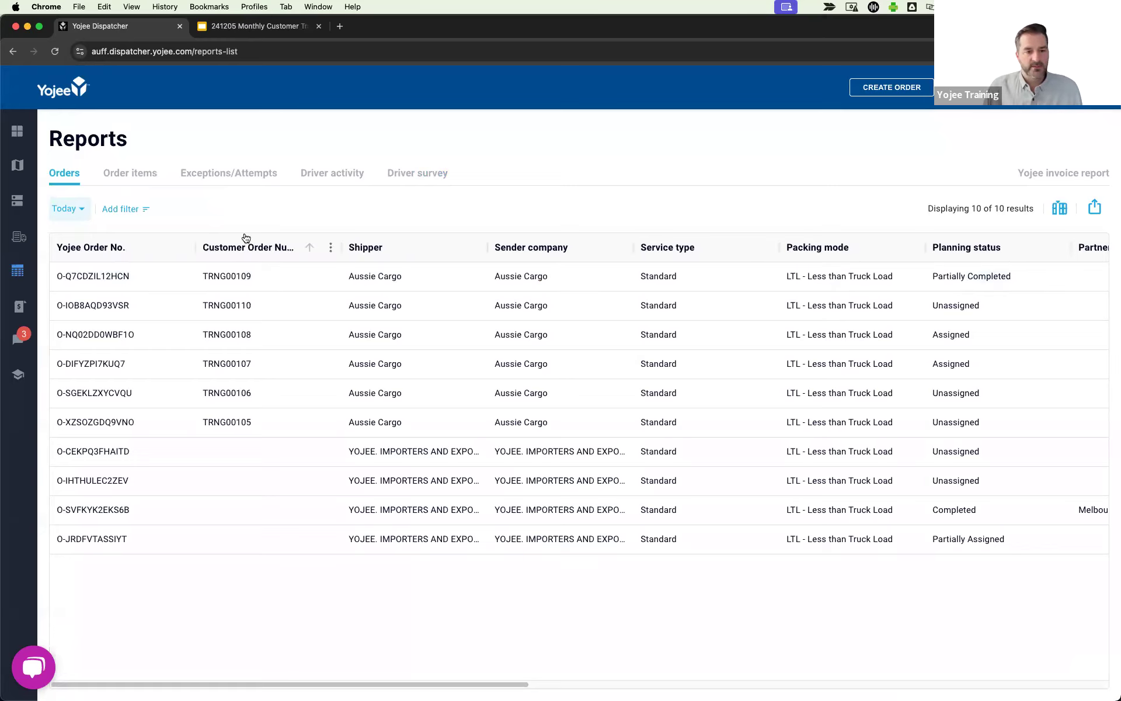
pyautogui.click(423, 174)
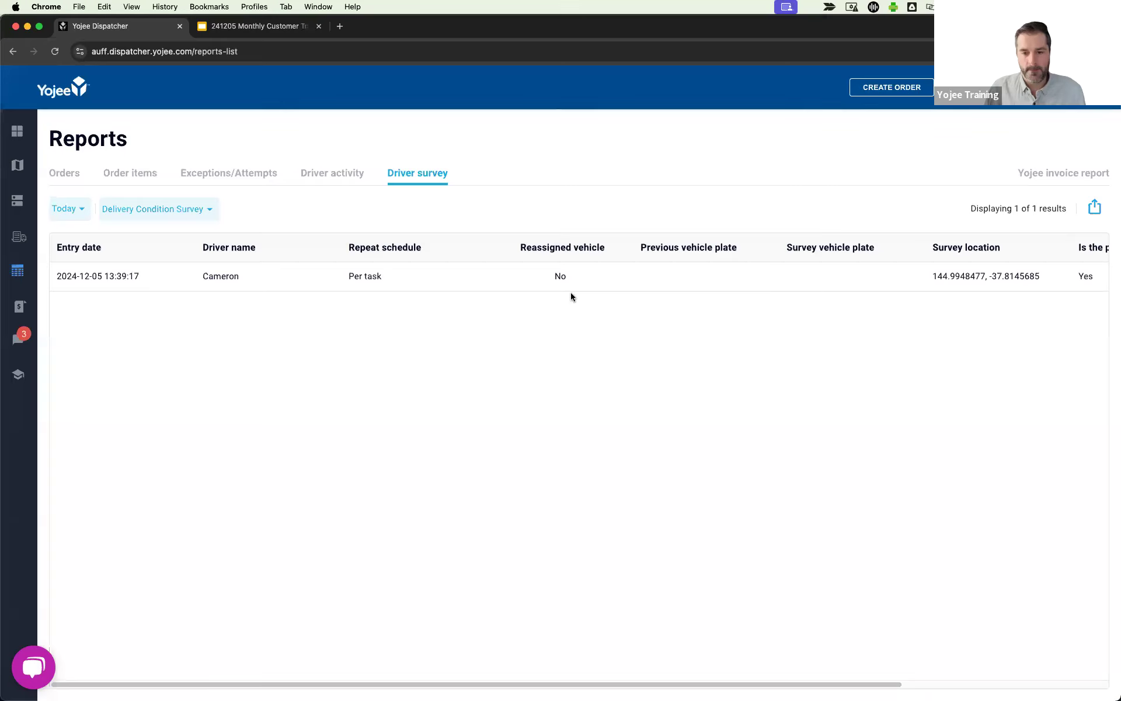
# Examine the location and answers of the Delivery Condition Survey entry, and open the choice of surveys to report on
pyautogui.hscroll(5, 570, 296)
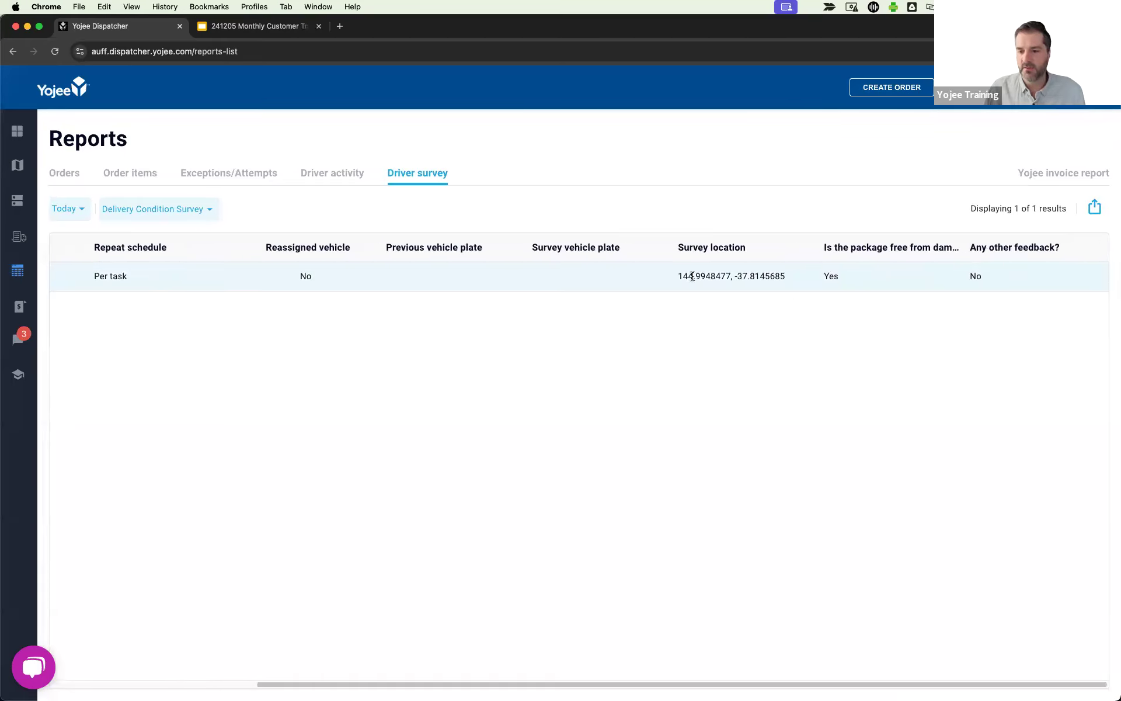
pyautogui.moveTo(731, 273); pyautogui.dragTo(682, 274)
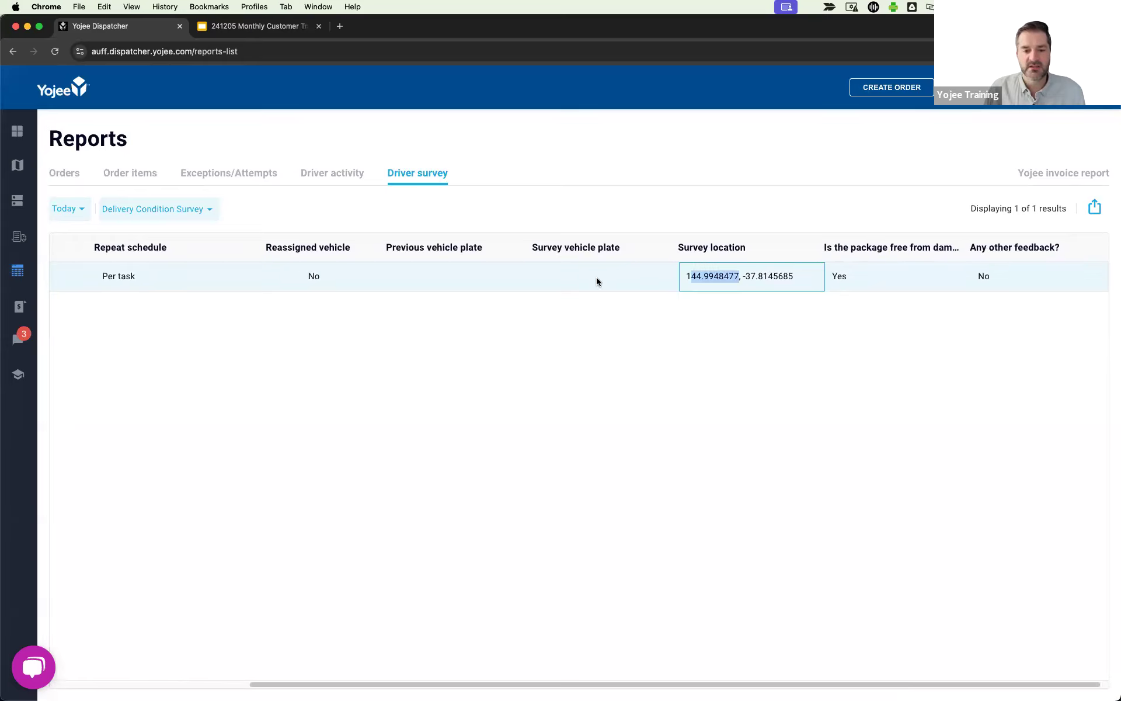
pyautogui.hscroll(-2, 613, 278)
pyautogui.hscroll(-2, 634, 286)
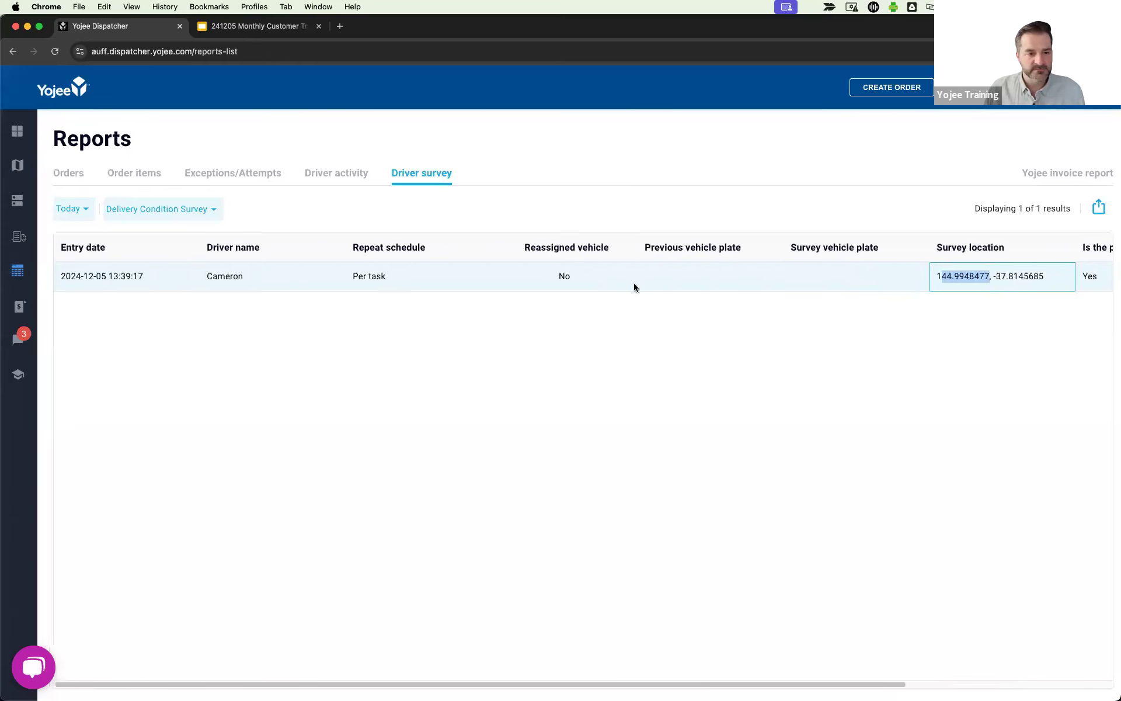
pyautogui.click(212, 209)
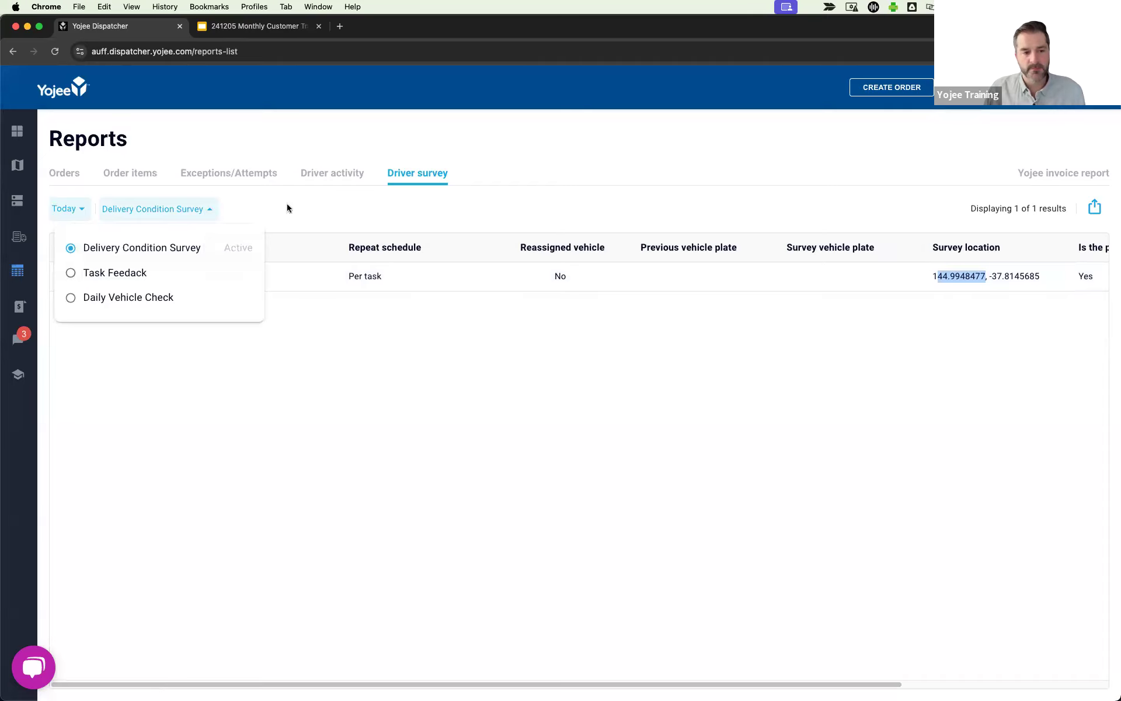
# Examine the survey date presets available for filtering the driver survey report
pyautogui.click(82, 210)
pyautogui.click(73, 210)
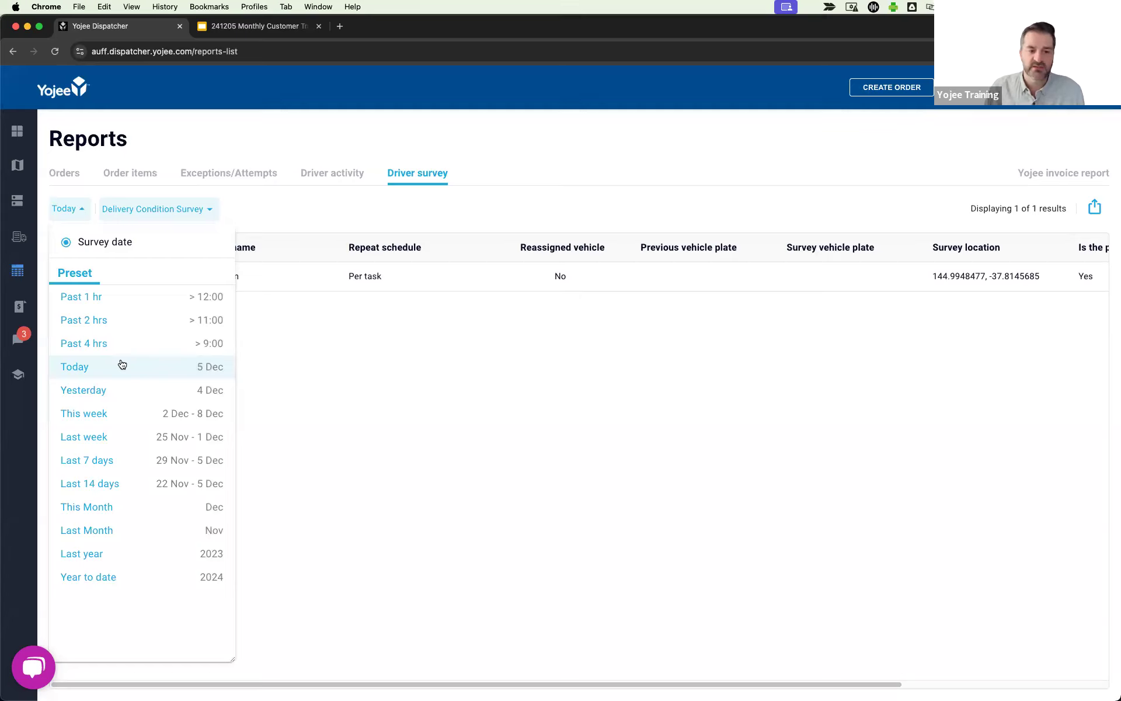
pyautogui.click(349, 345)
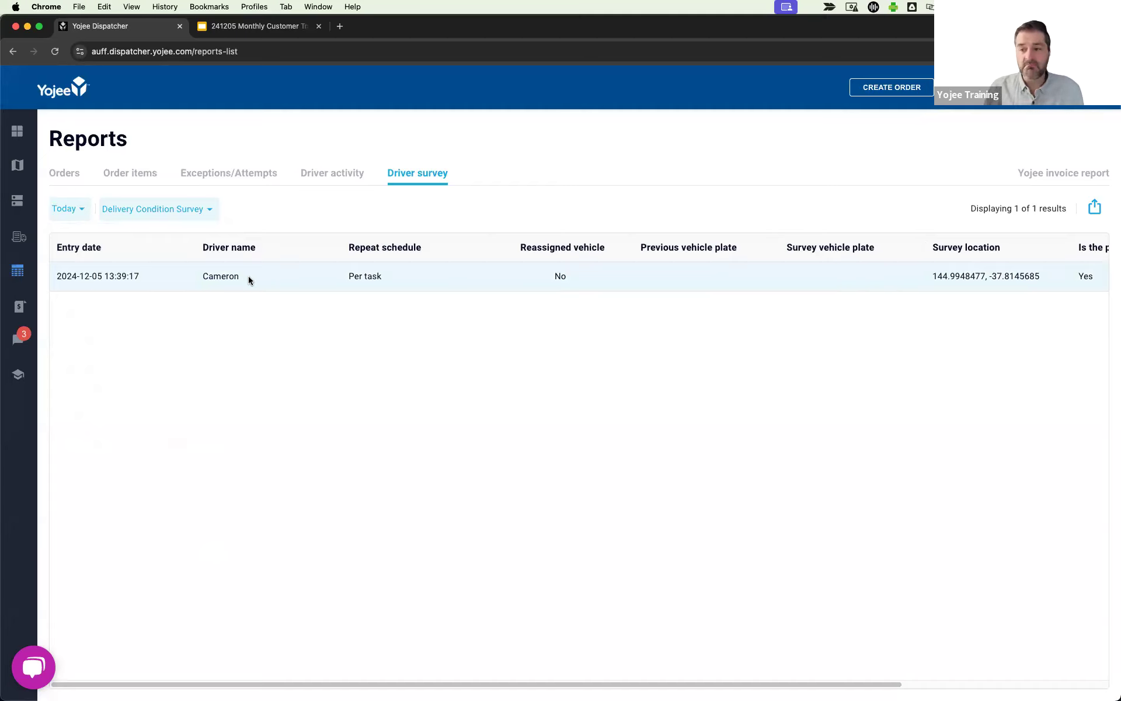
# Set up an XLSX export of the driver survey report that is e-mailed when done, with the message subject "Parcel Condition Survey"
pyautogui.click(1094, 209)
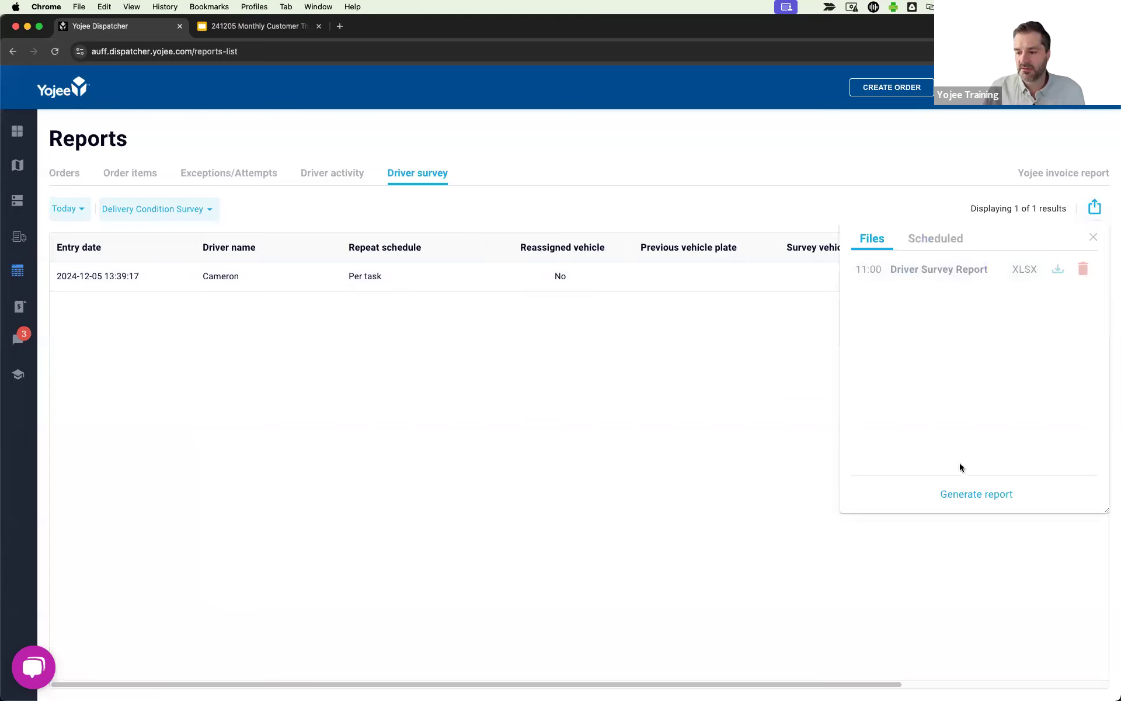
pyautogui.click(967, 495)
pyautogui.click(386, 465)
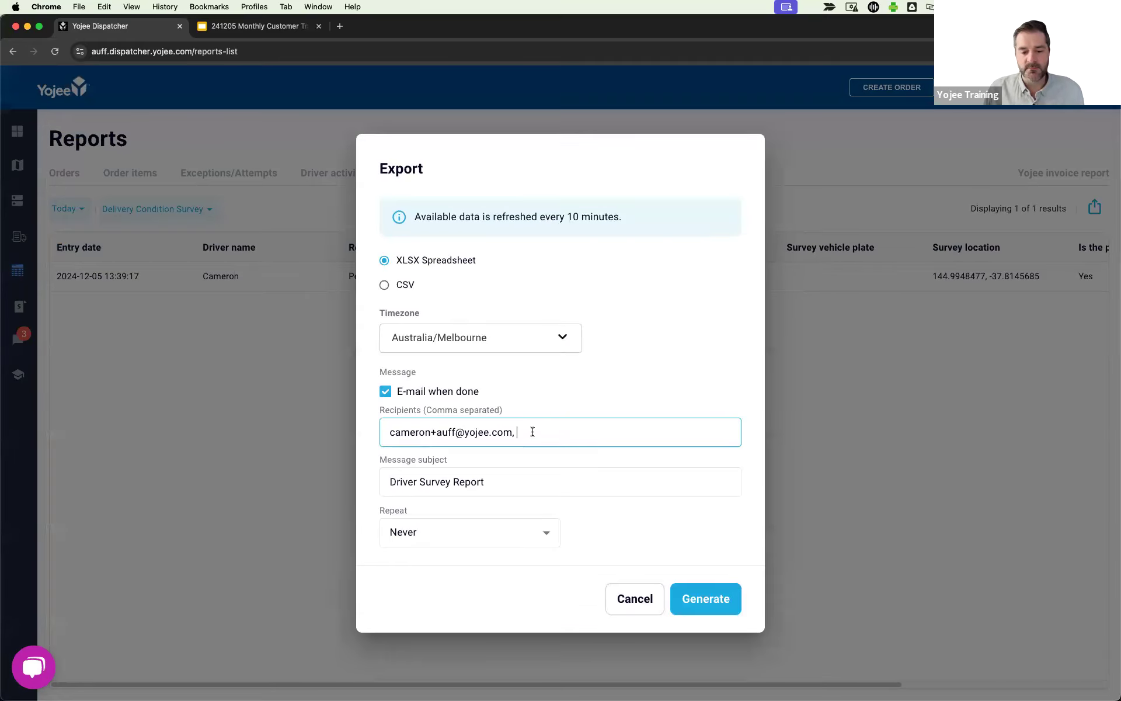
pyautogui.click(512, 482)
pyautogui.tripleClick(422, 478)
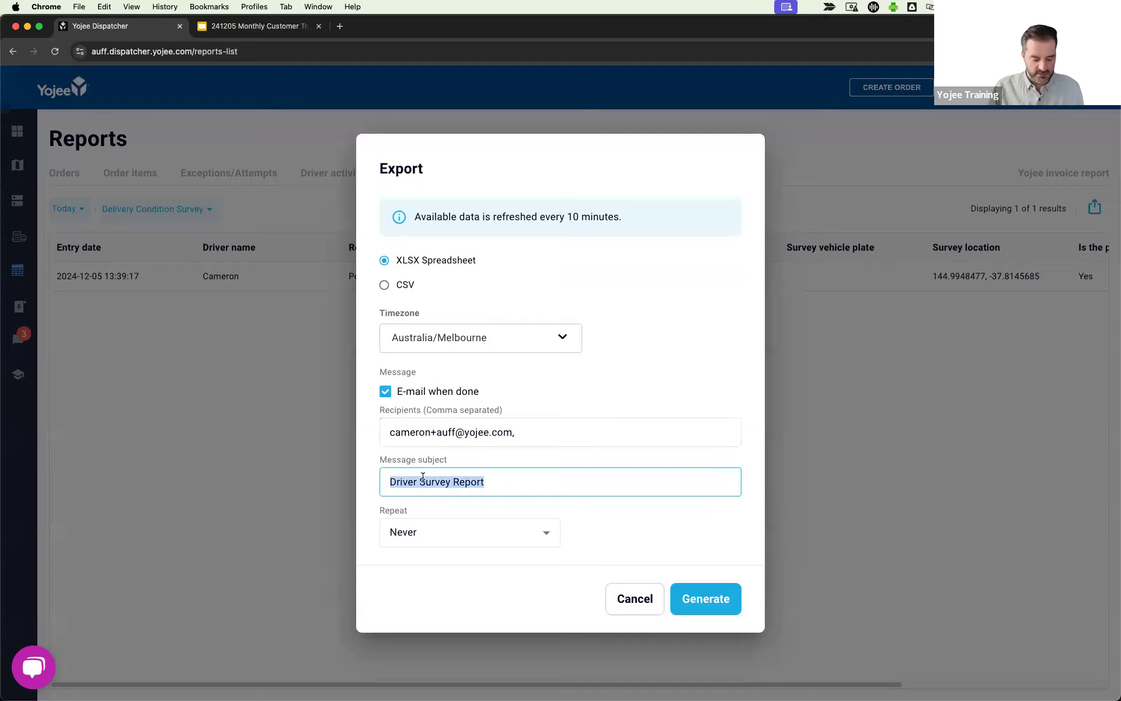
pyautogui.write('Parcel Condition Survey')
pyautogui.click(646, 502)
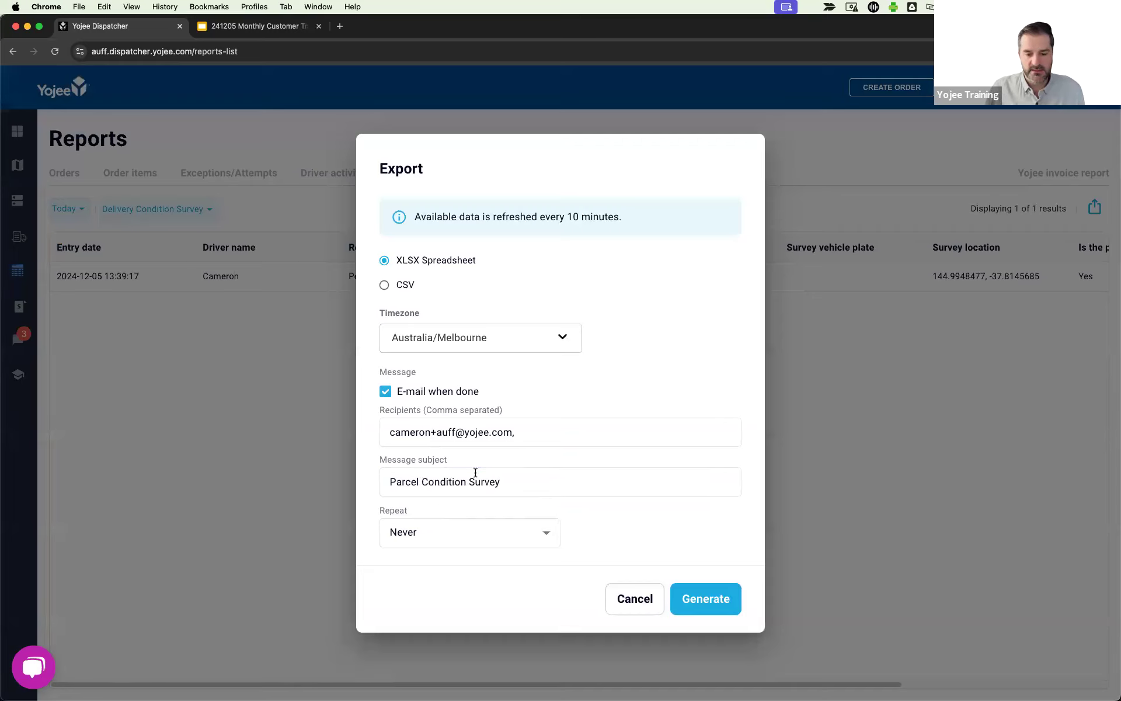
# Schedule the export to repeat every Weekday at 18:00 and generate it
pyautogui.click(551, 537)
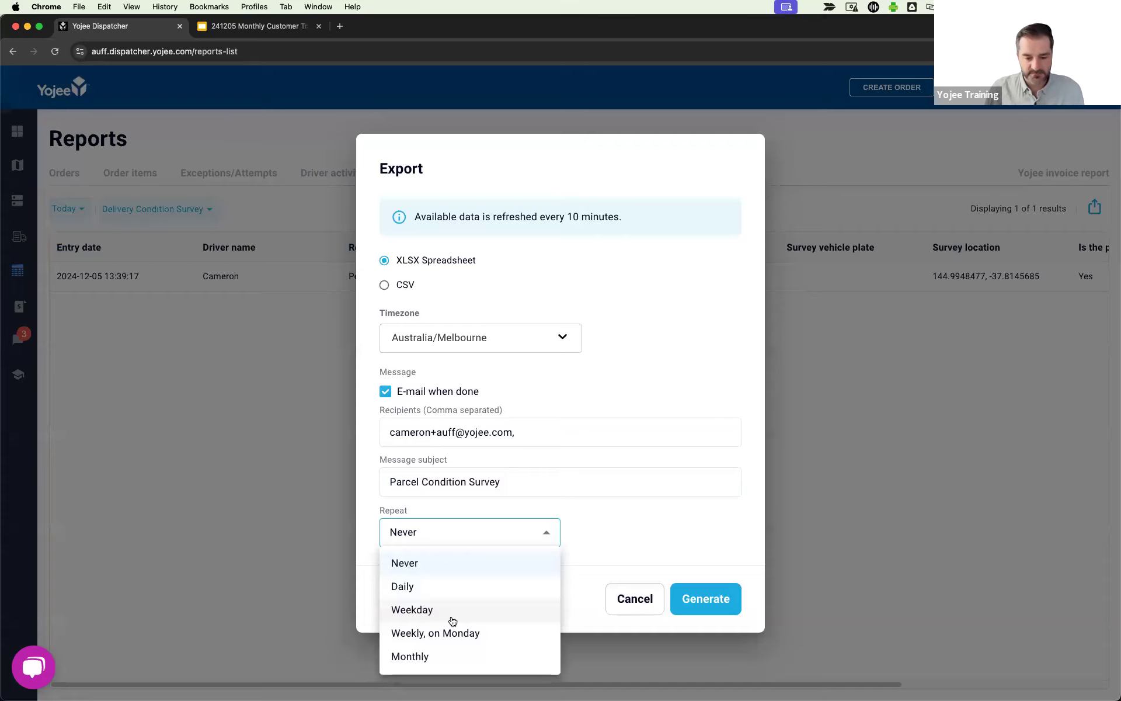
pyautogui.click(451, 618)
pyautogui.press('Tab')
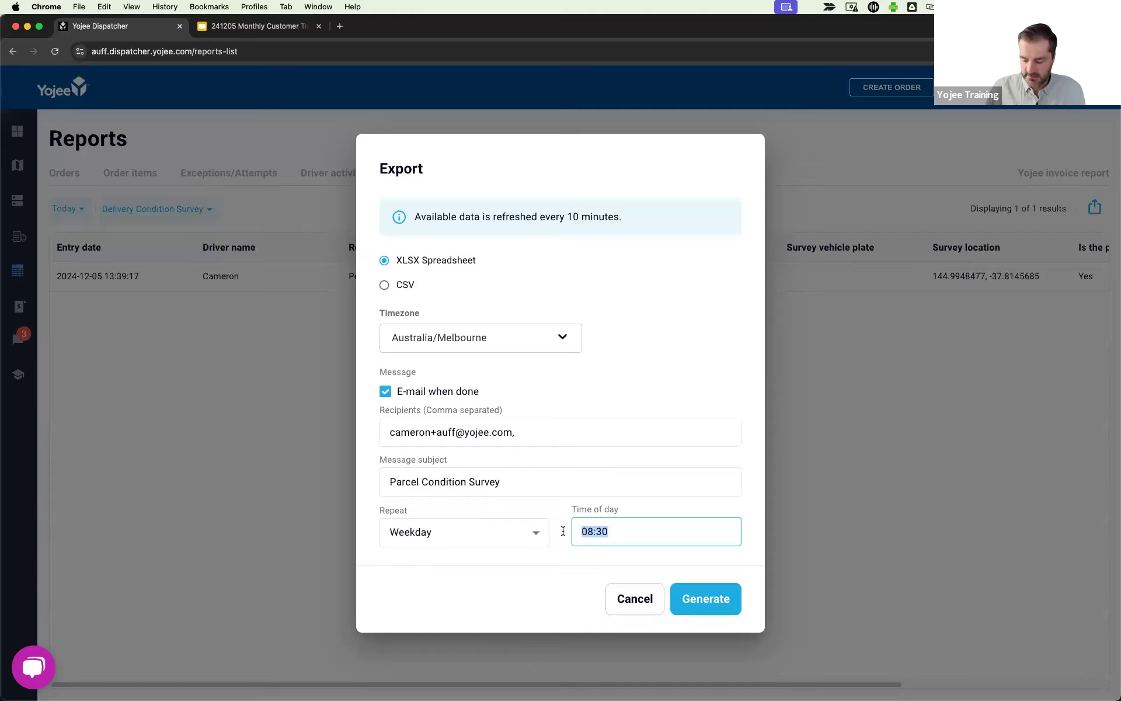
pyautogui.write('6')
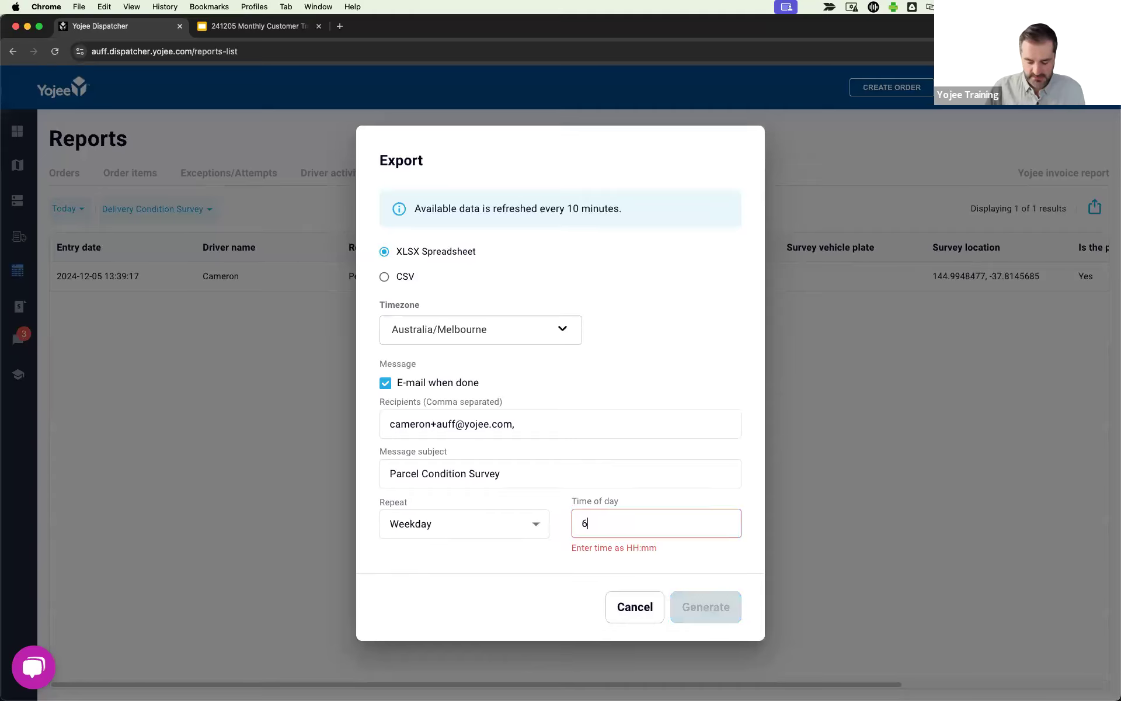
pyautogui.press('BackSpace')
pyautogui.write('18:00')
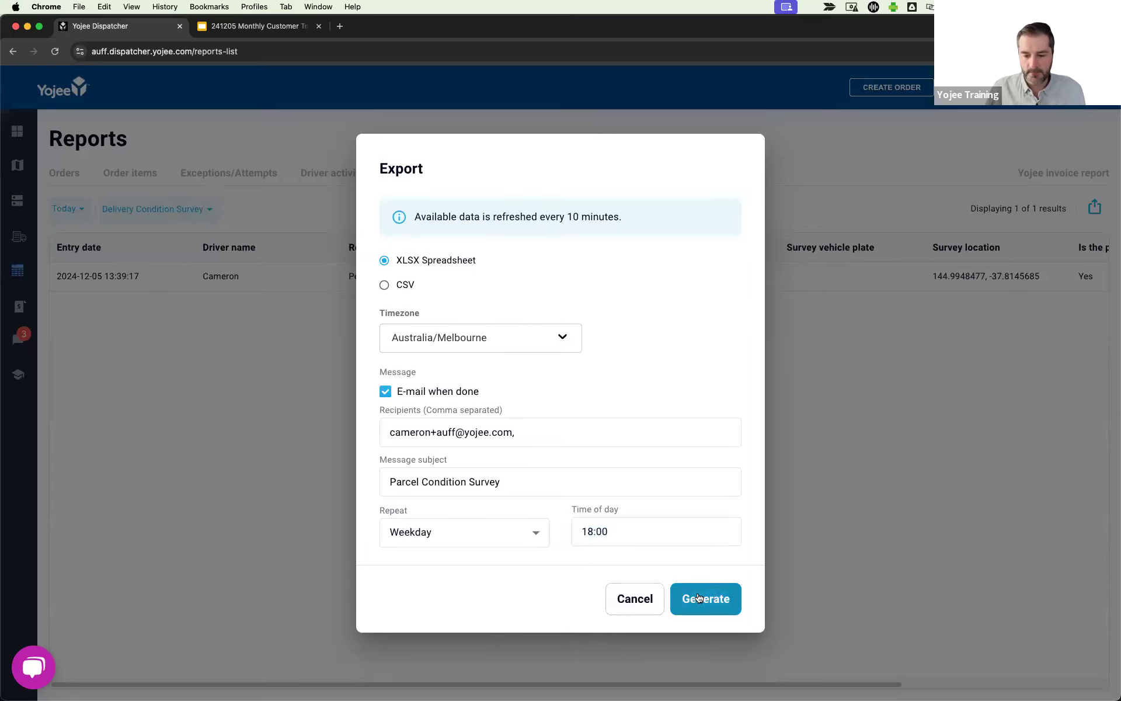
pyautogui.click(699, 597)
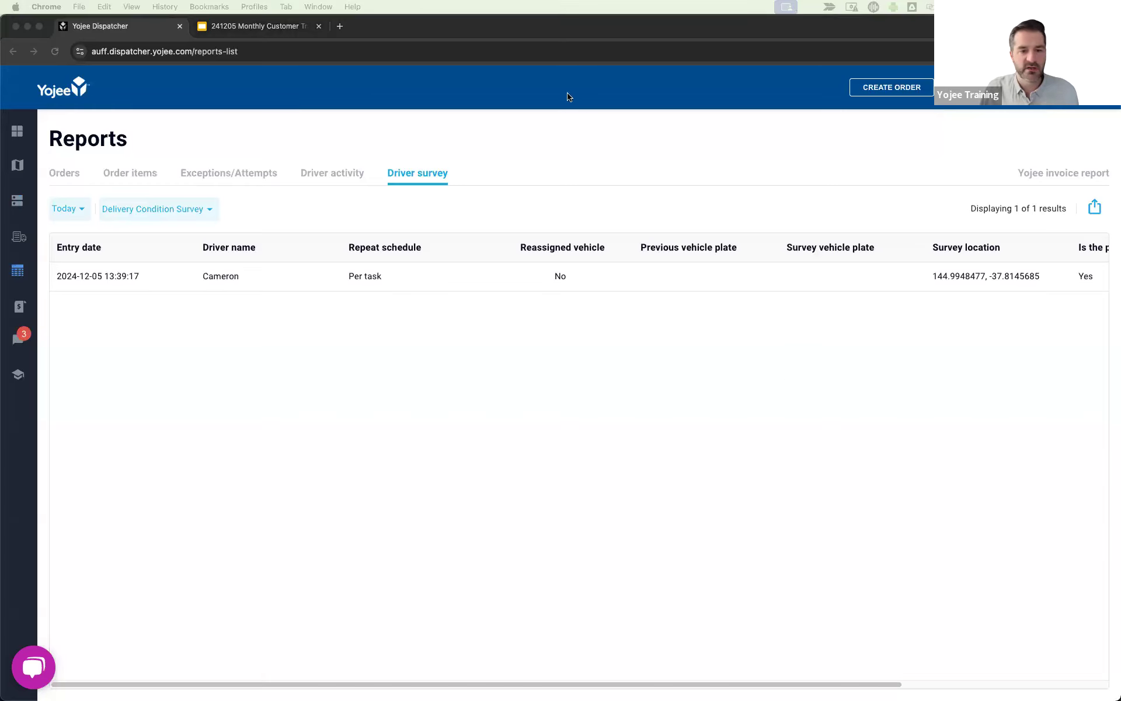
# Switch to the driver app on the phone, examine the task list grouping options in its settings, and return to the tasks
pyautogui.moveTo(568, 96); pyautogui.dragTo(590, 51)
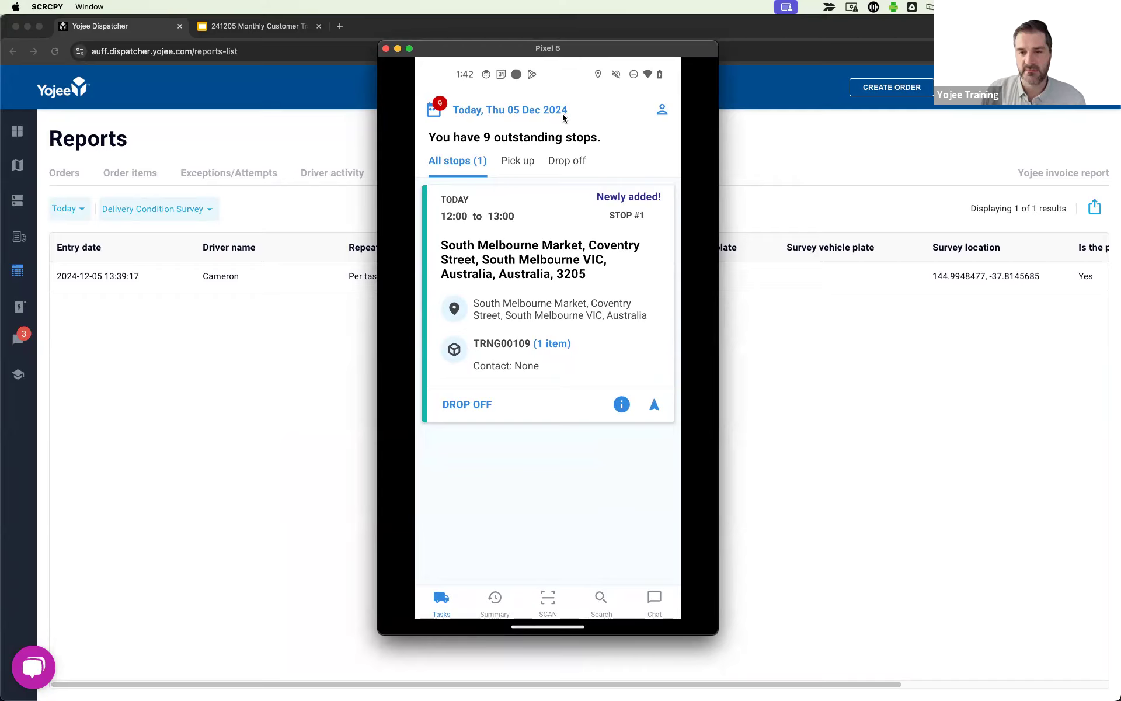
pyautogui.click(663, 110)
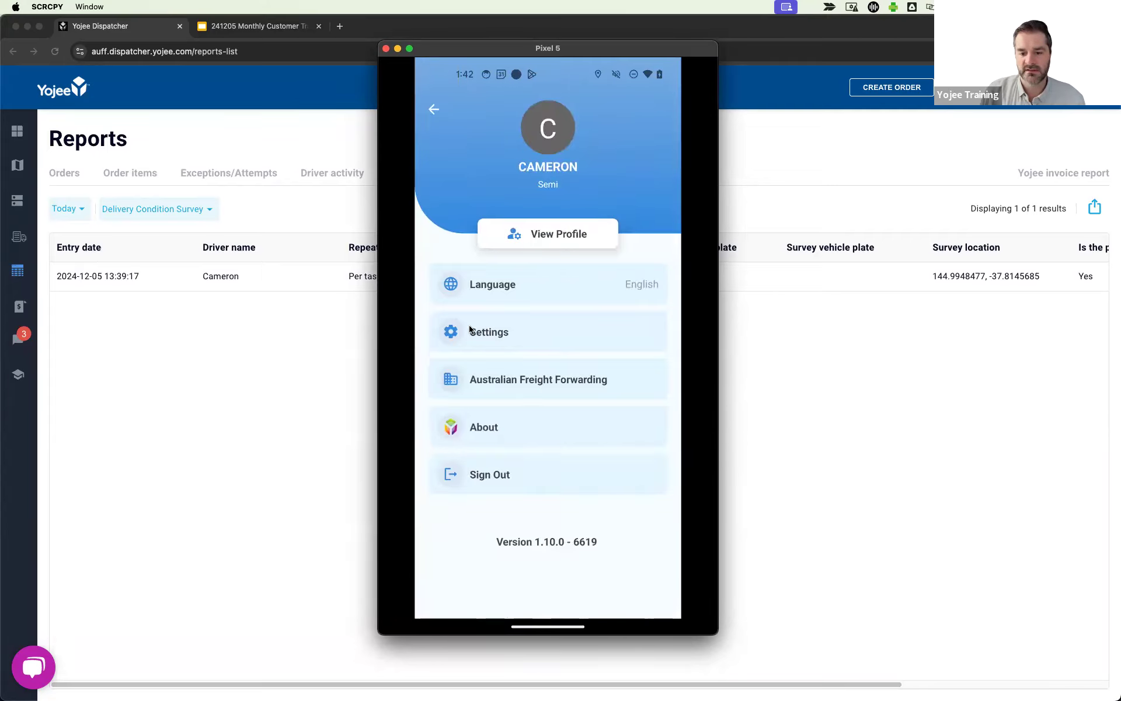
pyautogui.click(491, 334)
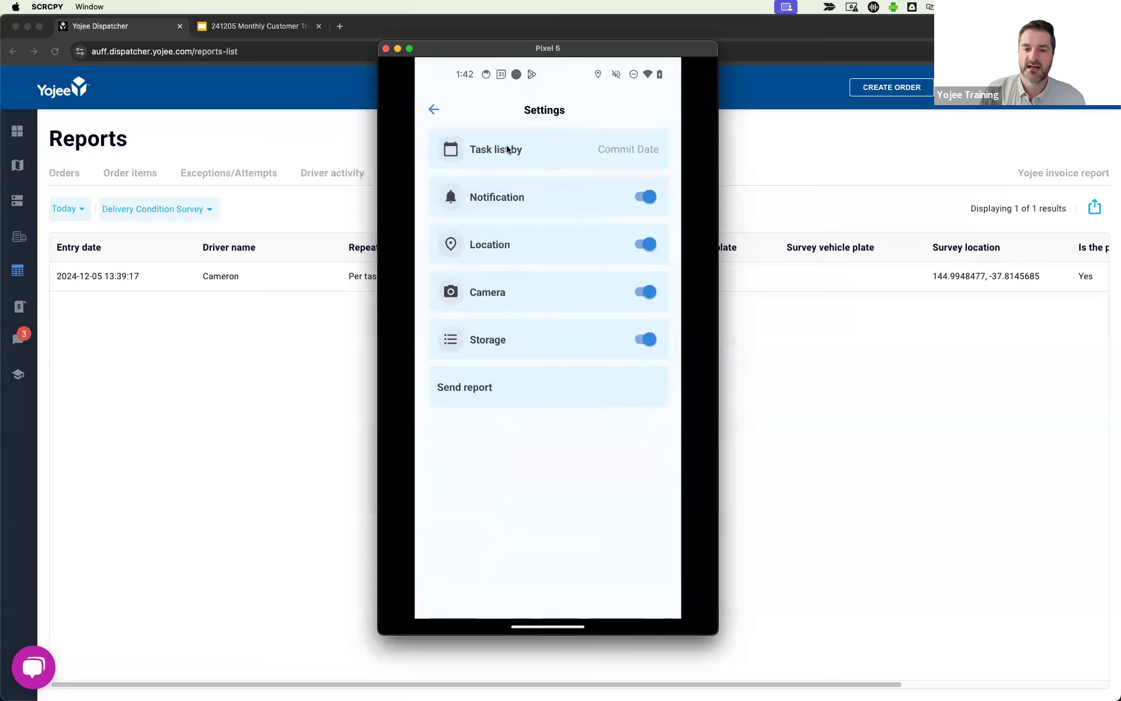
pyautogui.click(516, 151)
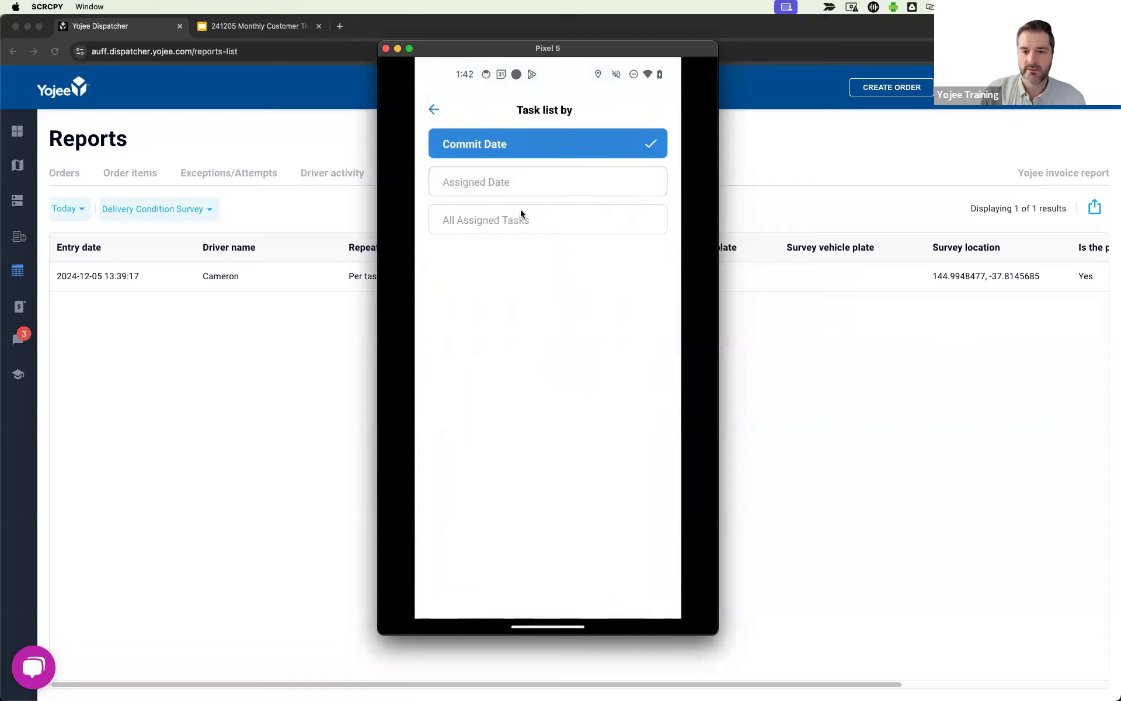
pyautogui.click(433, 110)
pyautogui.click(432, 110)
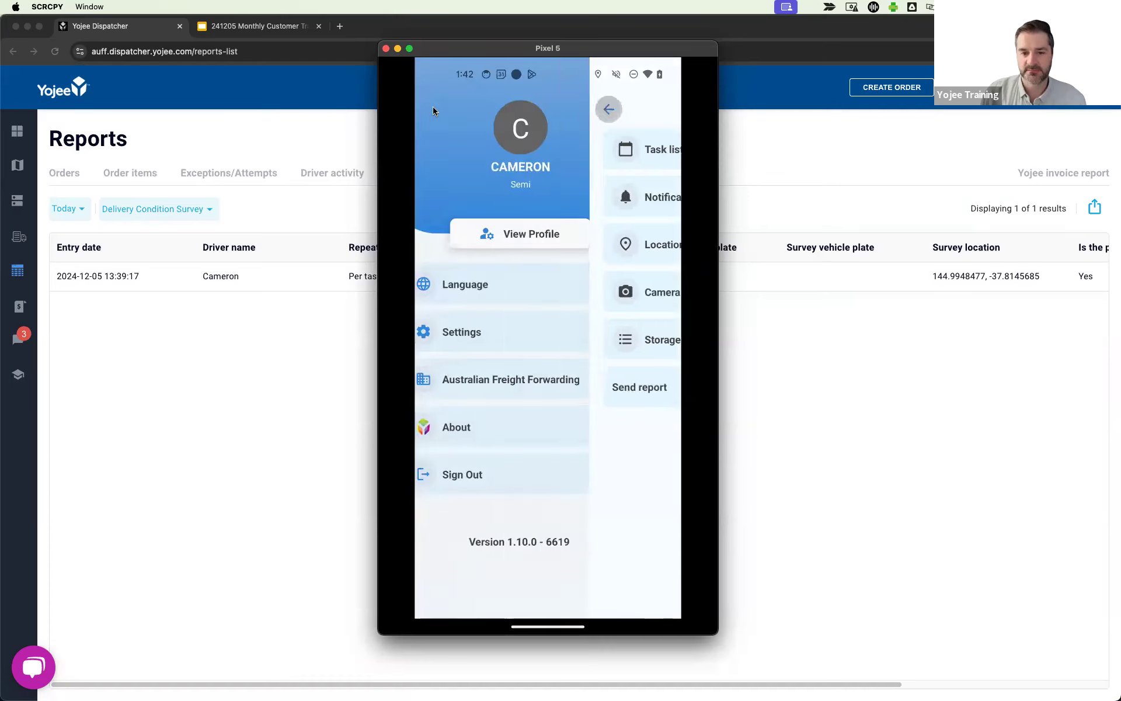
pyautogui.click(433, 107)
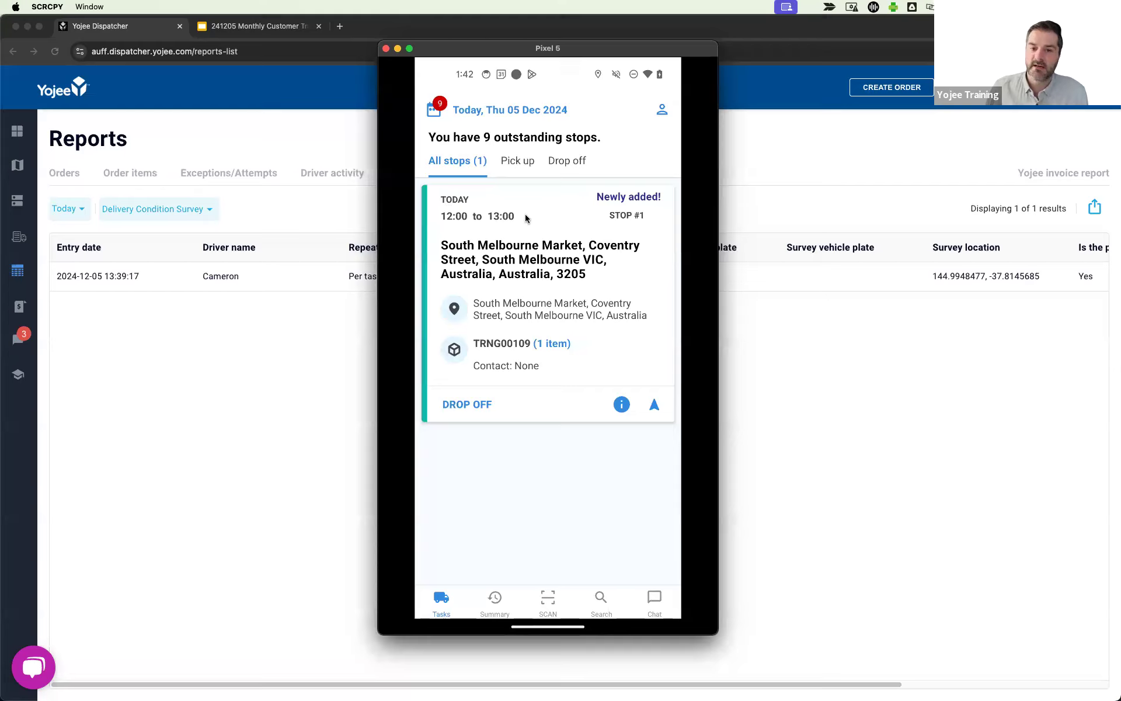
# Look through the stops for 3 December 2024 using the task calendar, and return to 5 December
pyautogui.click(433, 110)
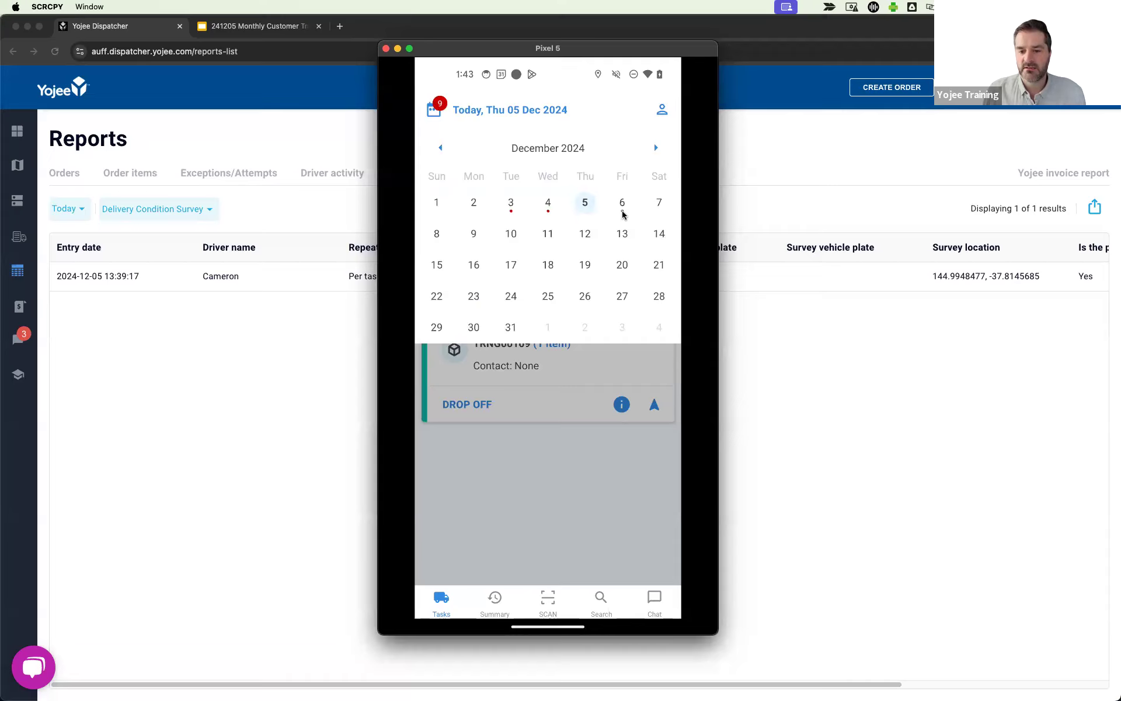
pyautogui.click(512, 205)
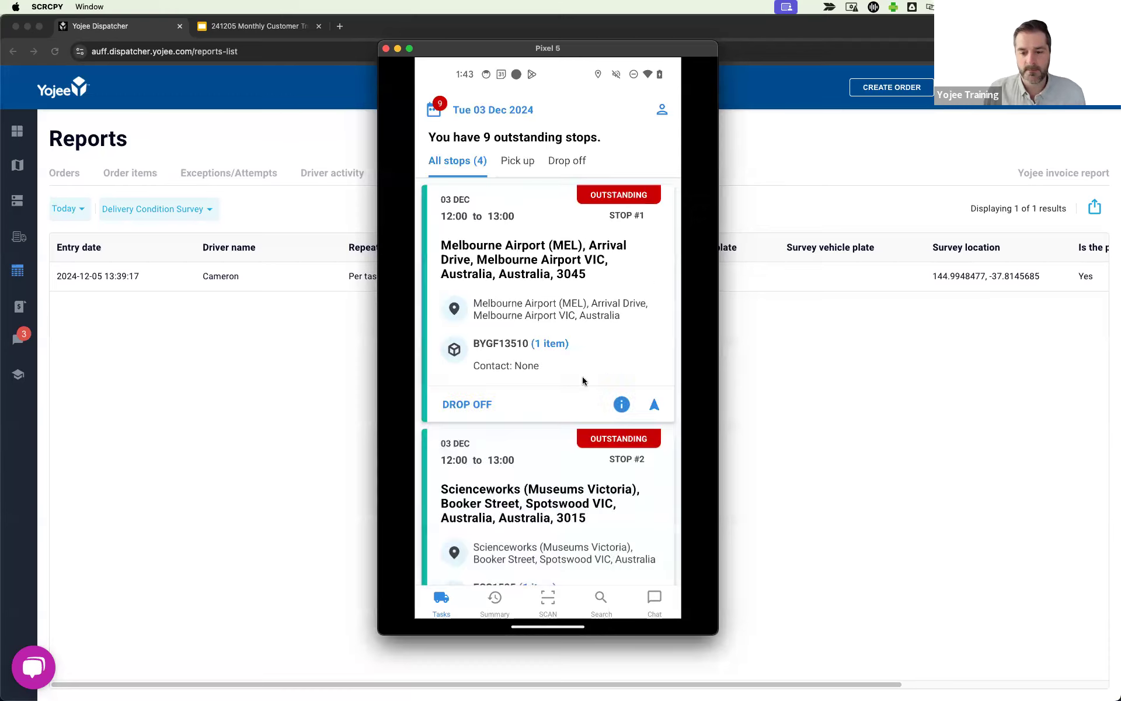
pyautogui.scroll(-10, 573, 398)
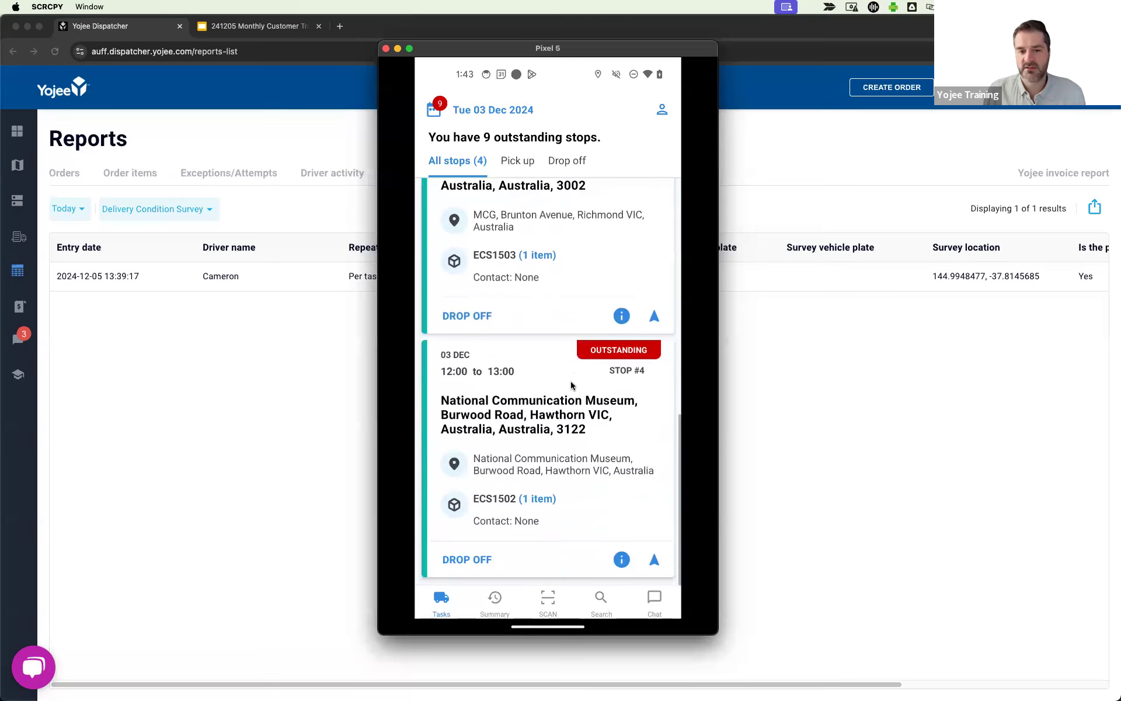
pyautogui.scroll(10, 571, 374)
pyautogui.click(435, 111)
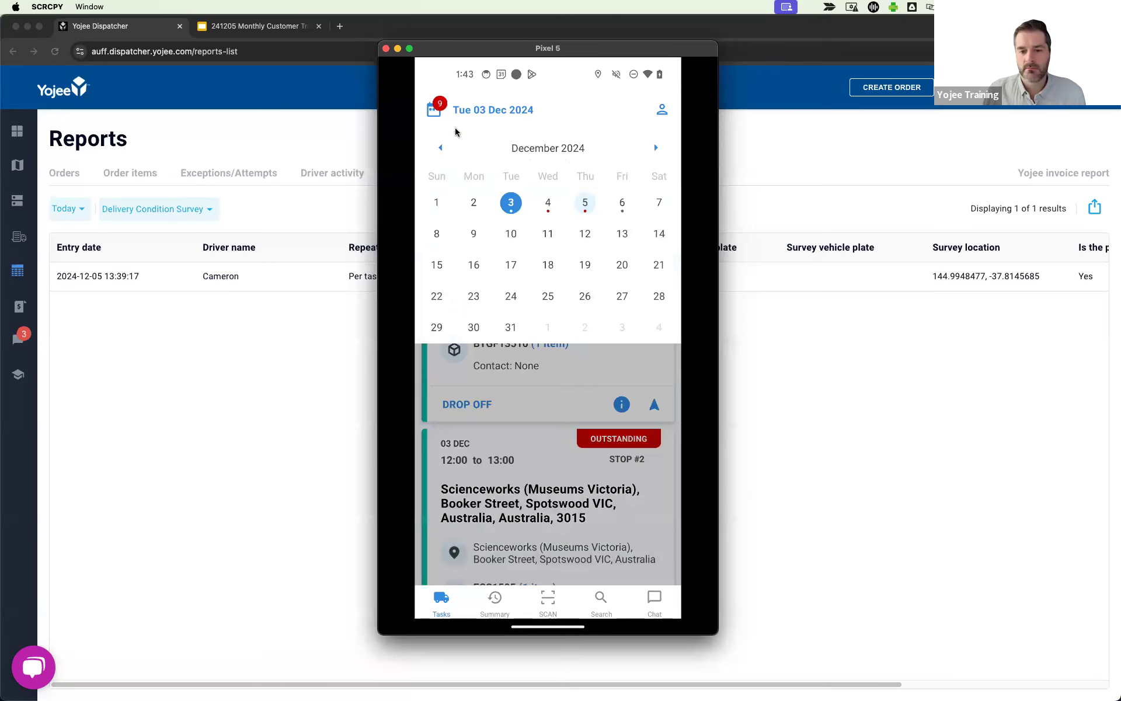
pyautogui.click(587, 217)
# Set the driver app's task list to be grouped by Assigned Date and return to the tasks
pyautogui.click(661, 109)
pyautogui.click(513, 331)
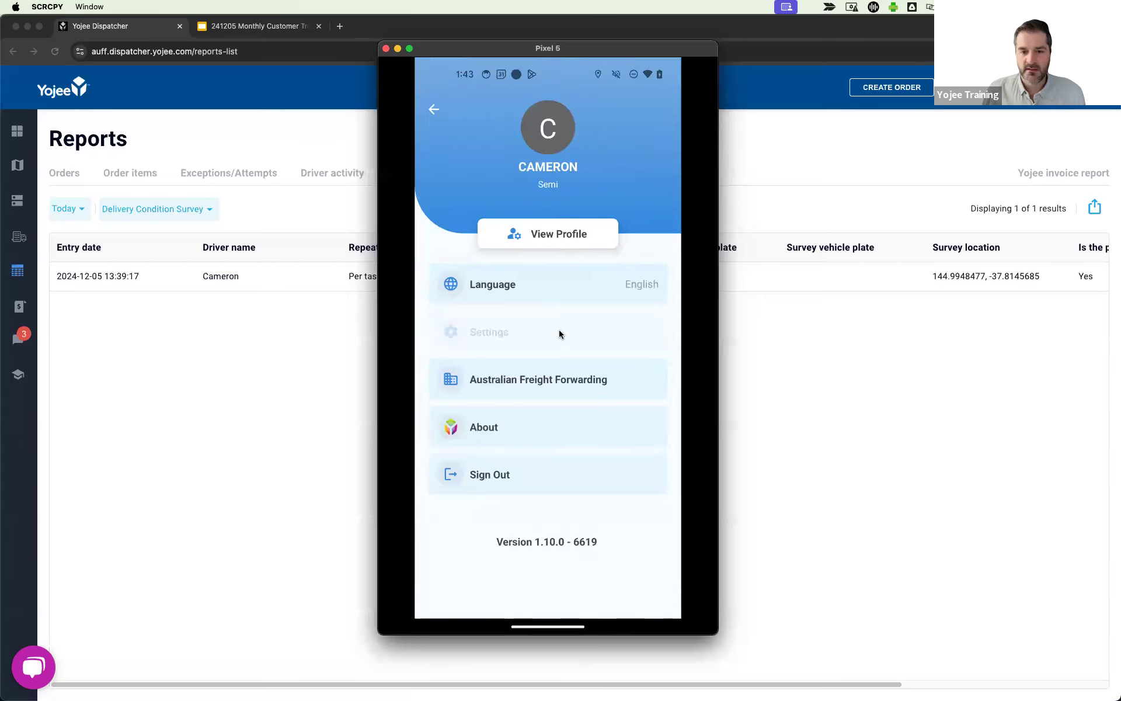
pyautogui.click(462, 150)
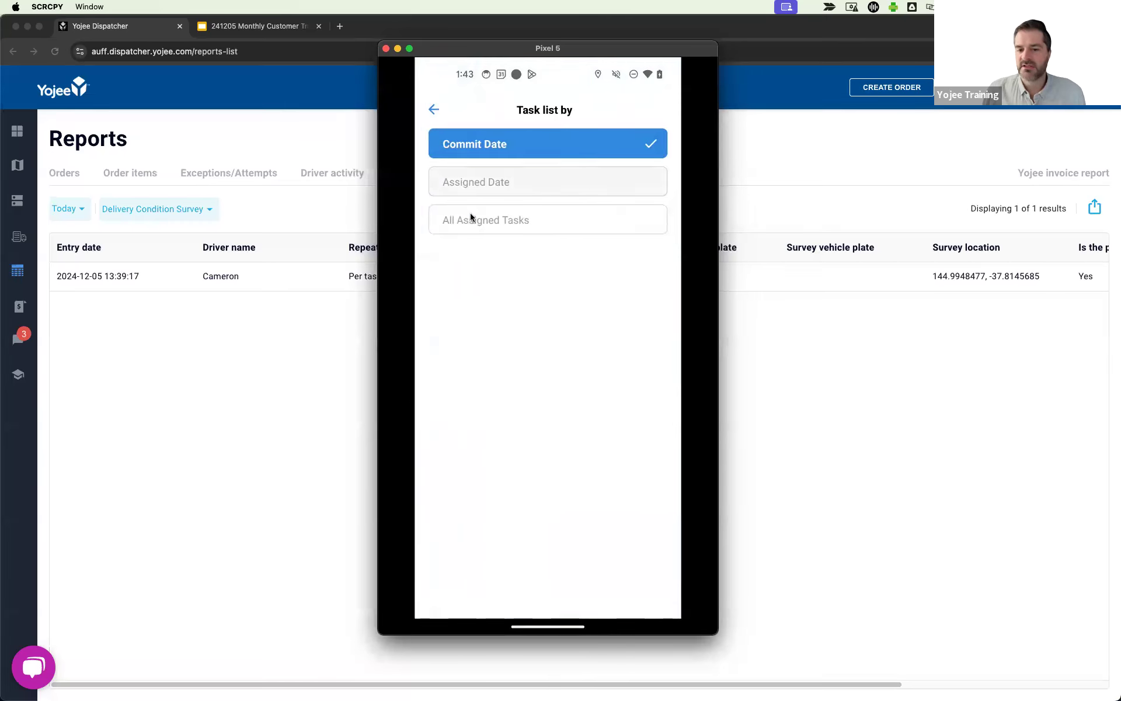
pyautogui.click(476, 189)
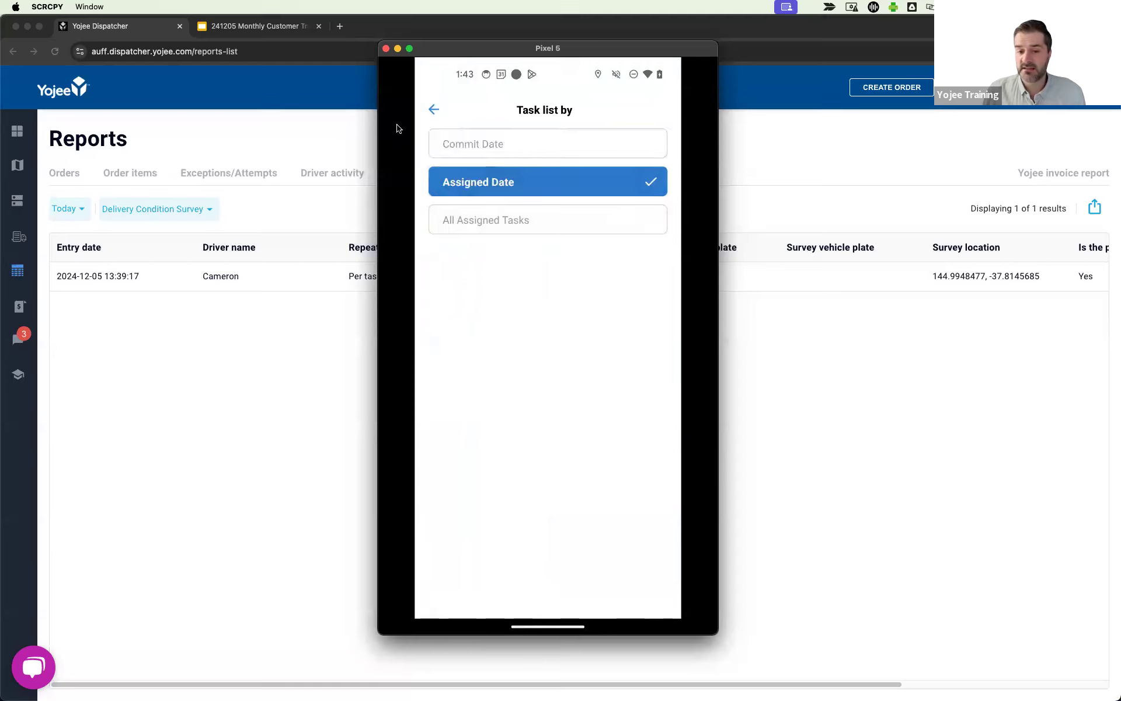
pyautogui.click(431, 110)
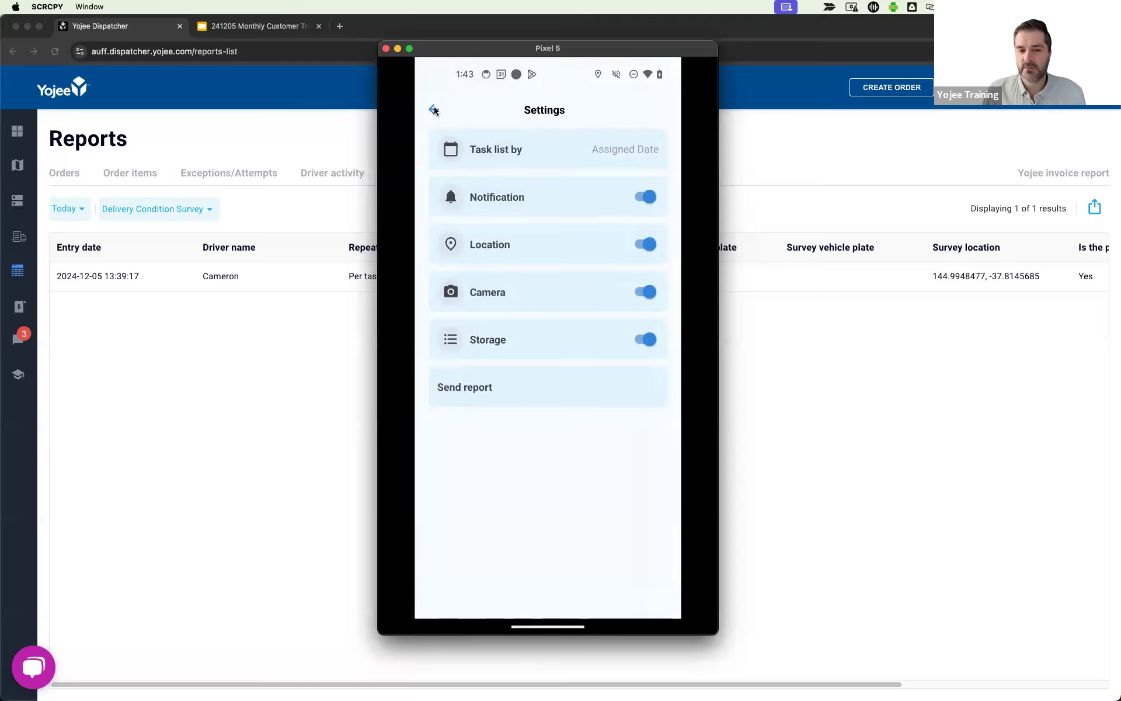
pyautogui.click(428, 111)
pyautogui.click(433, 110)
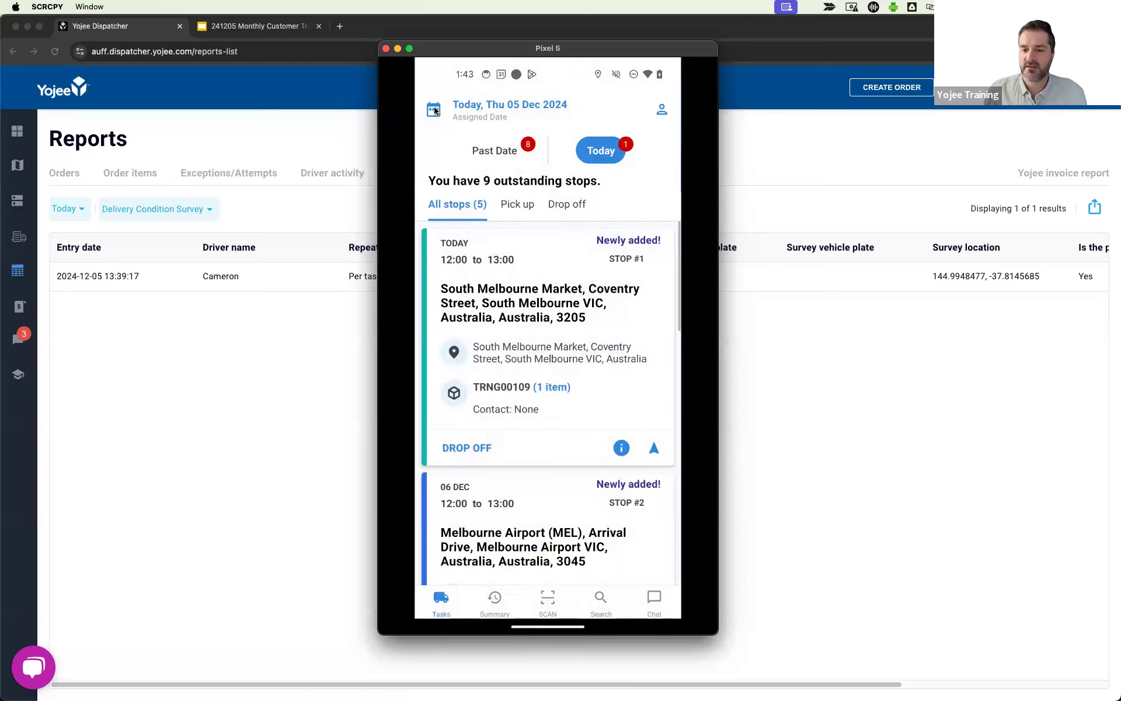
# Examine the stops assigned today and their commit dates in the driver app's task list
pyautogui.scroll(-2, 594, 212)
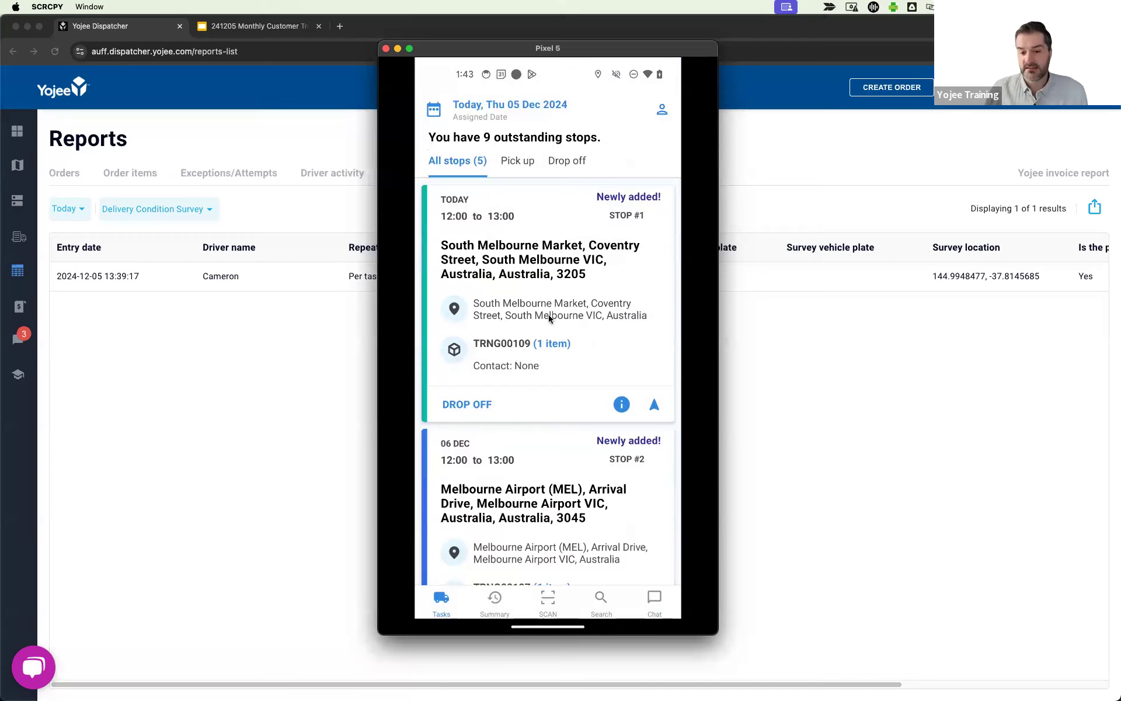
pyautogui.scroll(-3, 554, 326)
pyautogui.scroll(3, 554, 310)
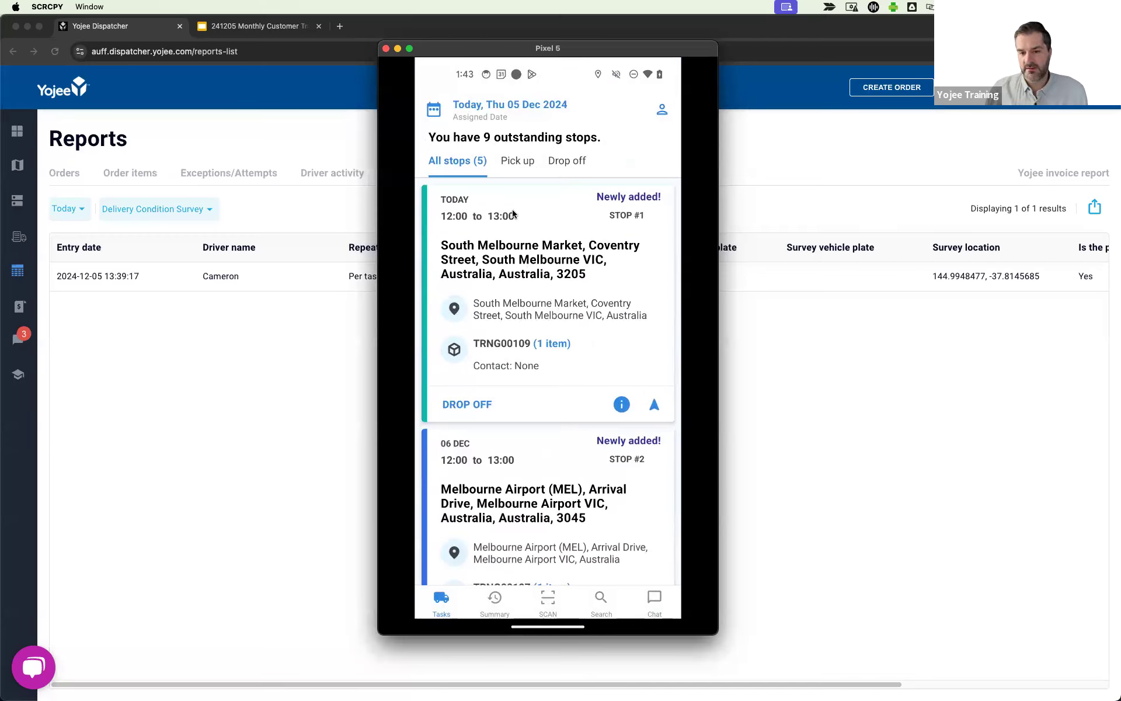
pyautogui.scroll(-3, 561, 337)
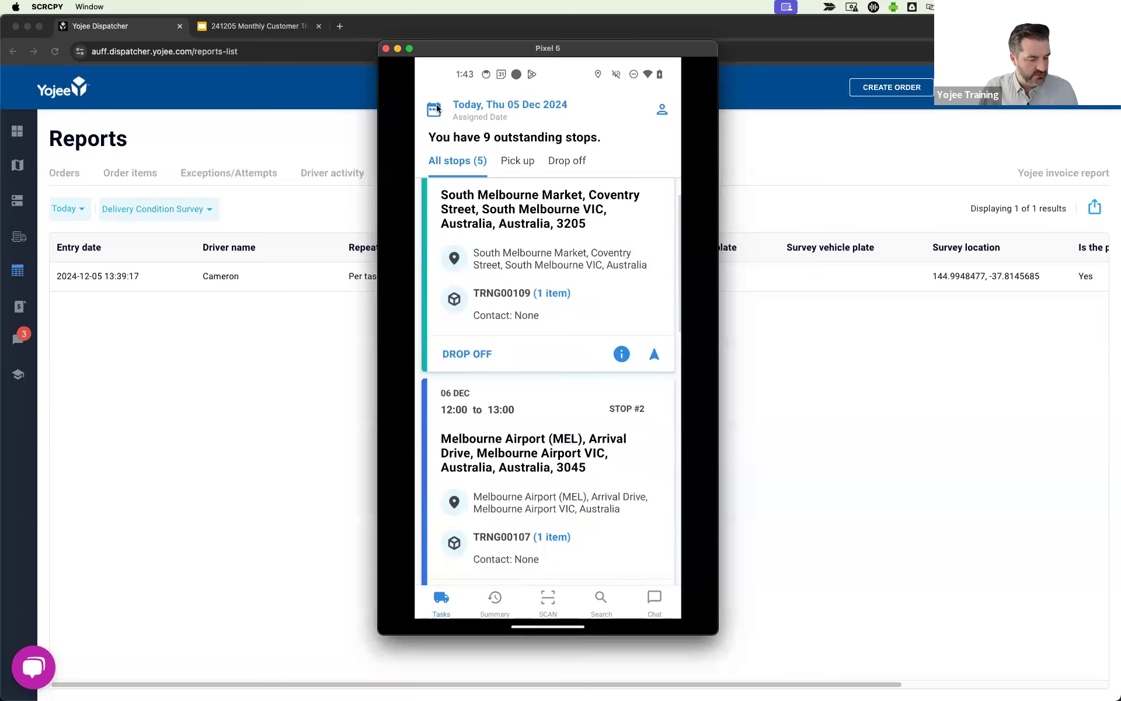
pyautogui.press('super+Tab')
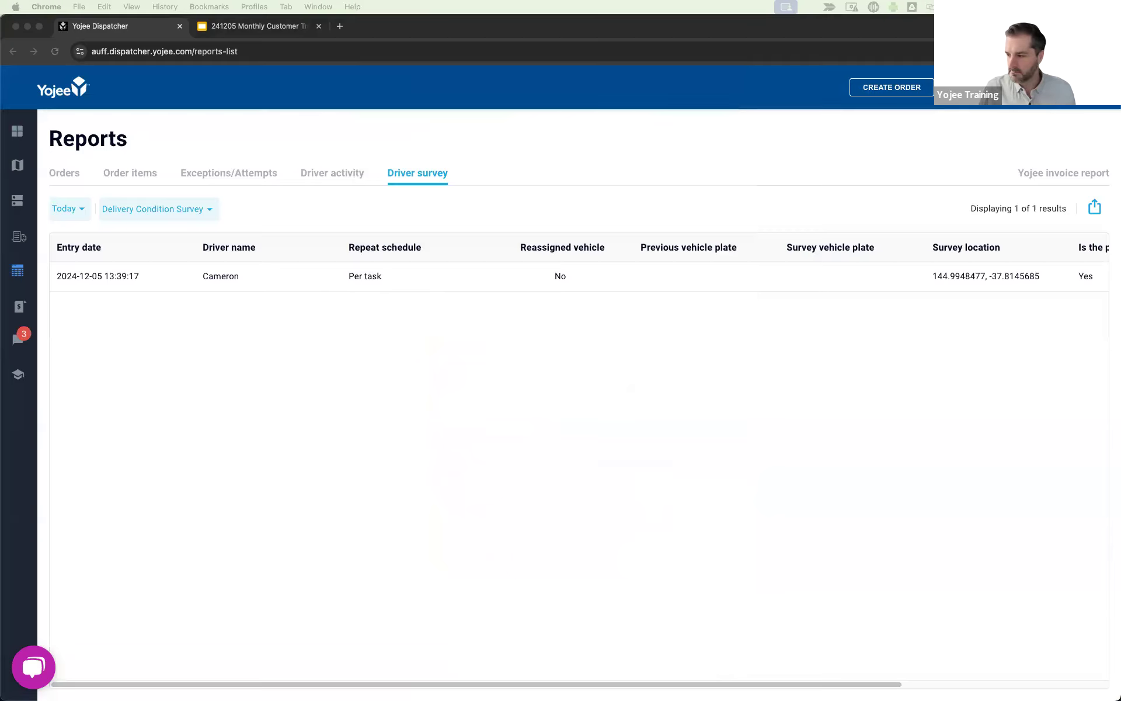
pyautogui.press('super+Tab')
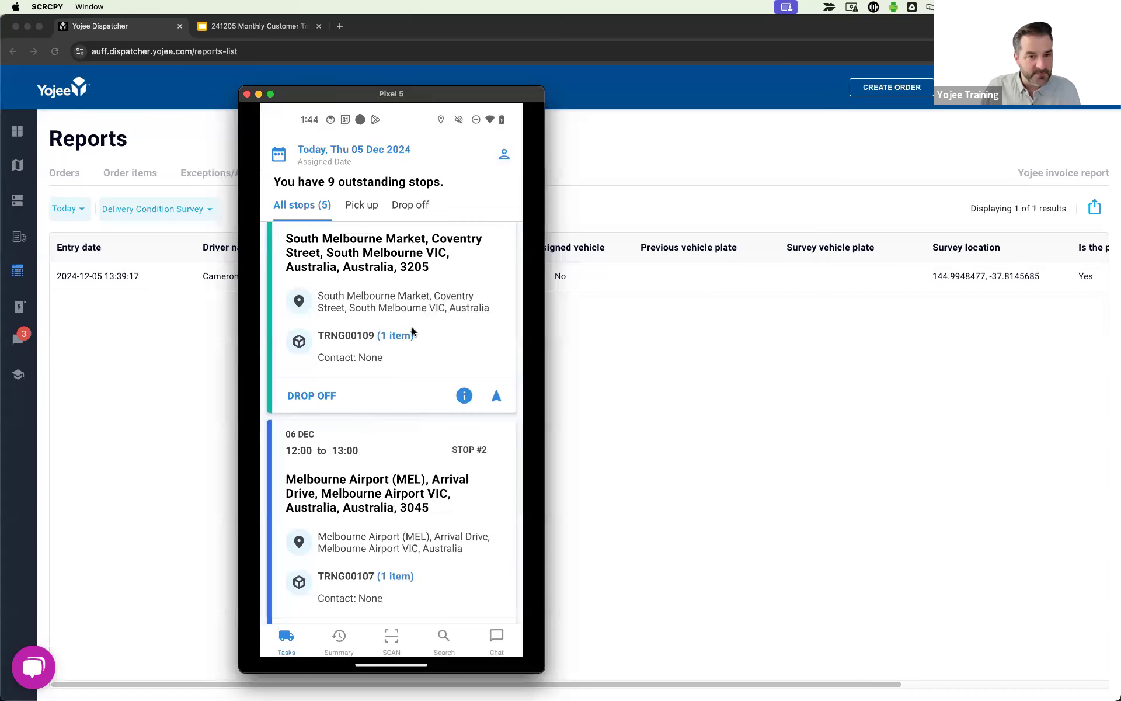
pyautogui.scroll(-2, 412, 329)
pyautogui.scroll(5, 413, 329)
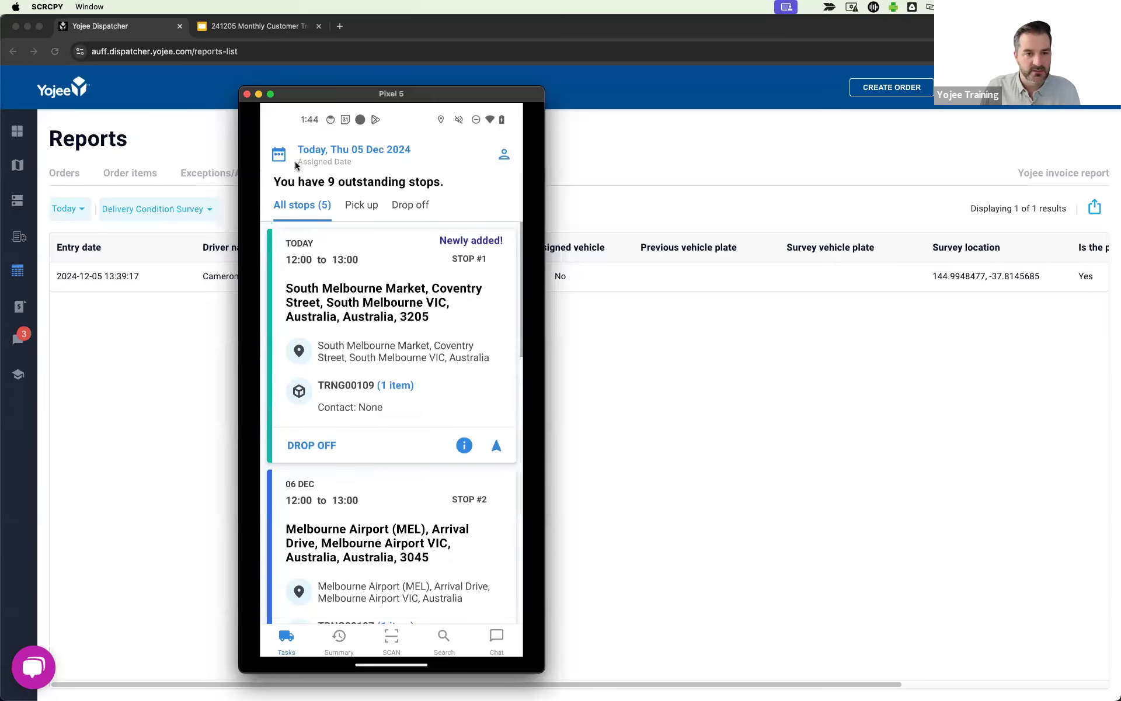
# Show the stops assigned on past dates and look through the outstanding ones
pyautogui.click(279, 159)
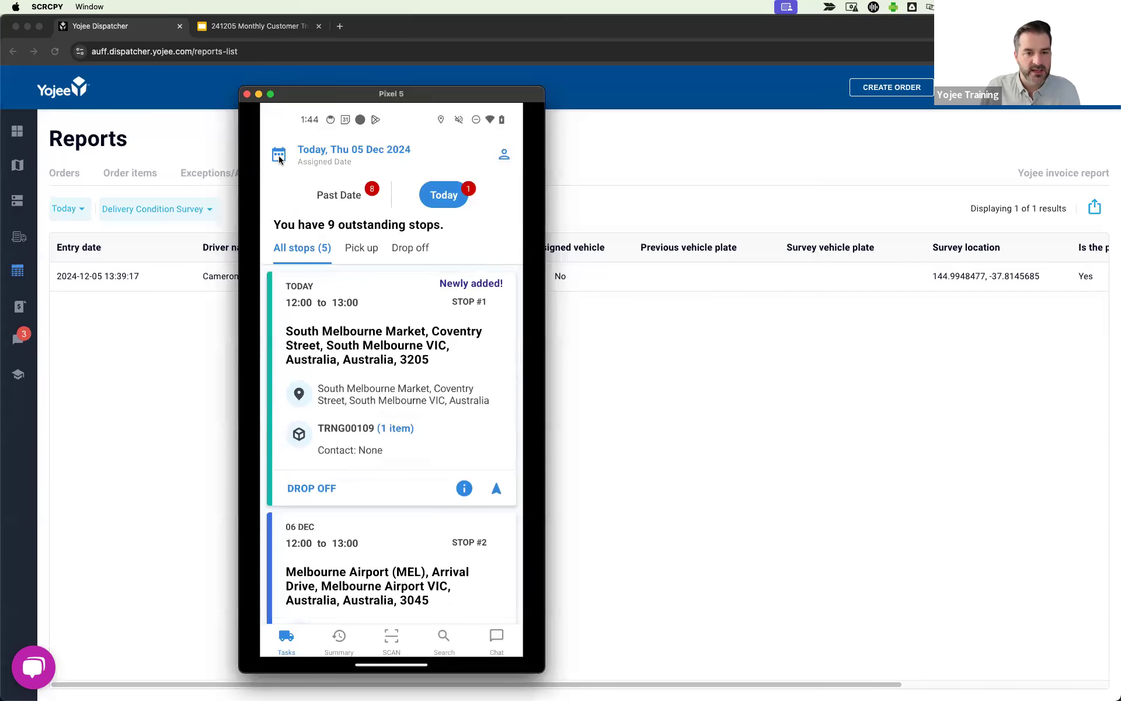
pyautogui.click(330, 196)
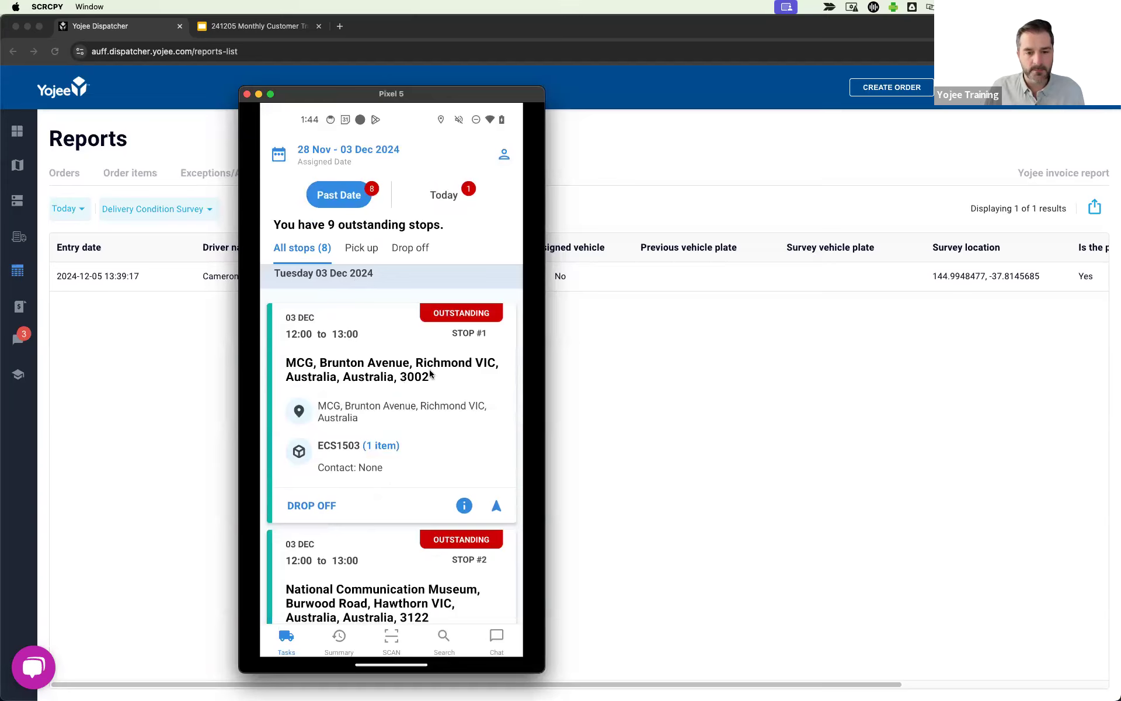
pyautogui.scroll(-1, 345, 294)
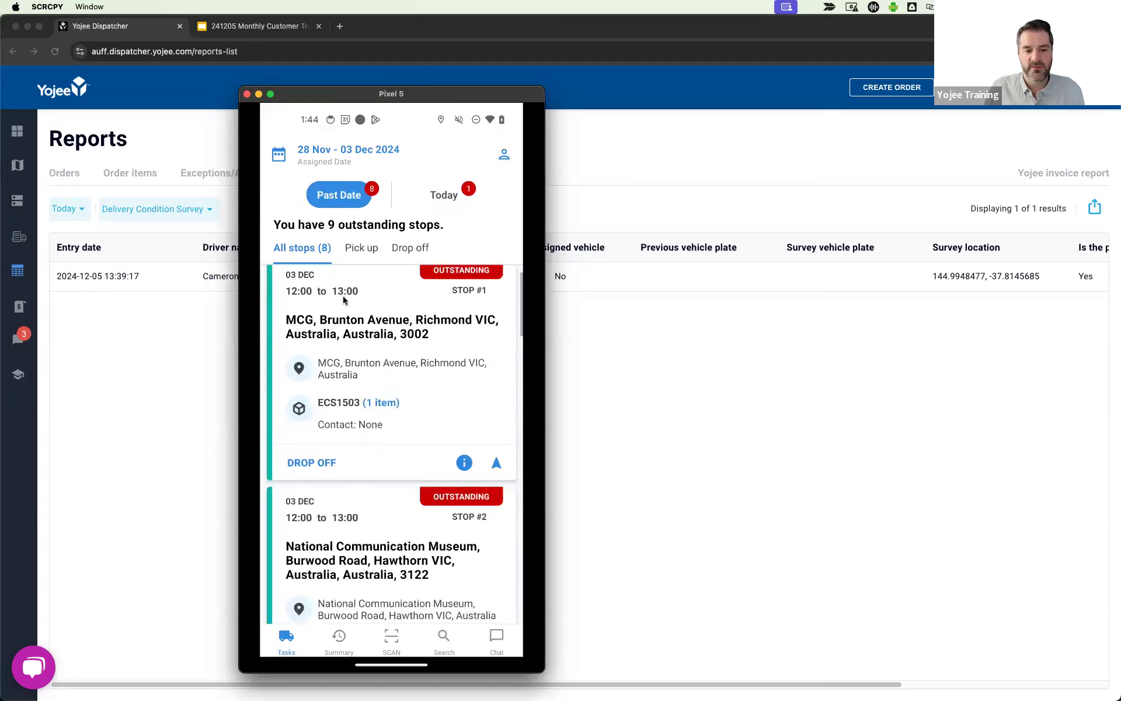
# Move and enlarge the mirrored phone window and review the outstanding stops assigned on past dates
pyautogui.scroll(1, 440, 314)
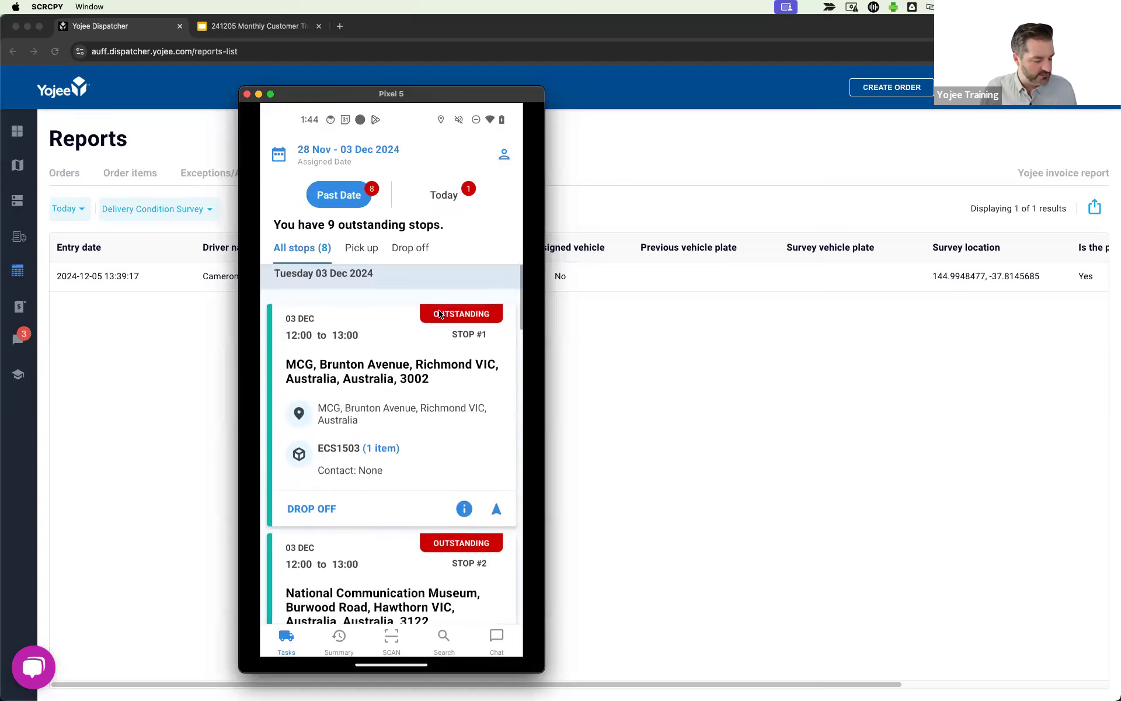
pyautogui.press('super+Tab')
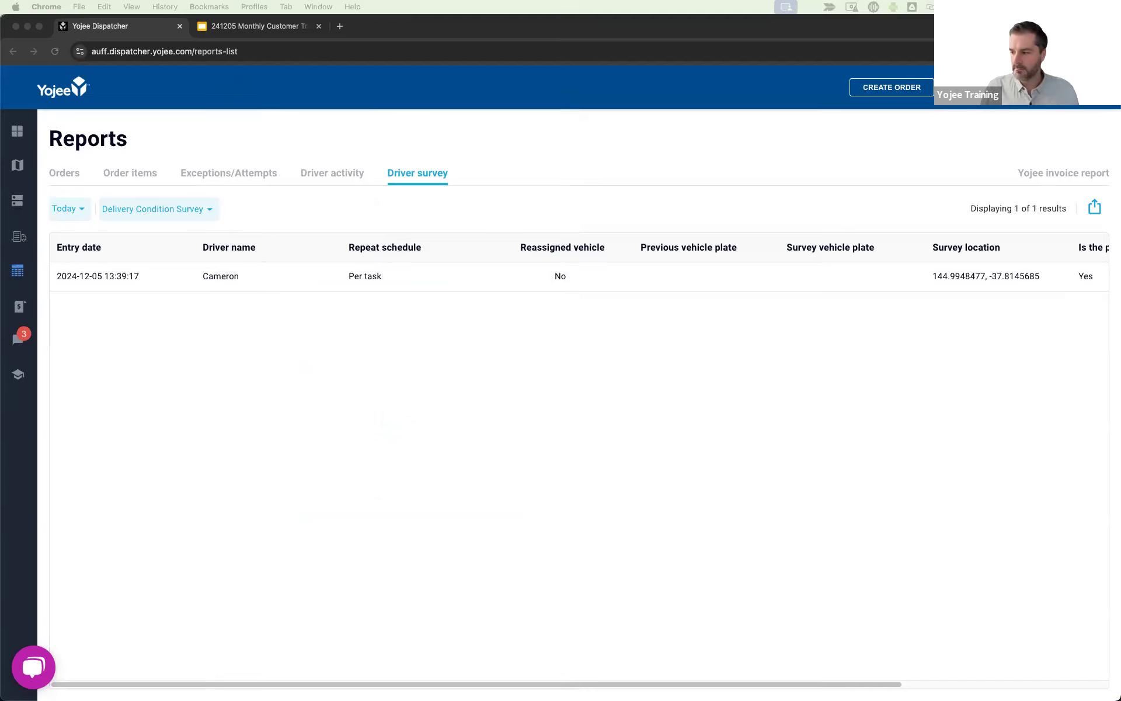
pyautogui.moveTo(918, 159); pyautogui.dragTo(382, 78)
pyautogui.moveTo(506, 515); pyautogui.dragTo(591, 651)
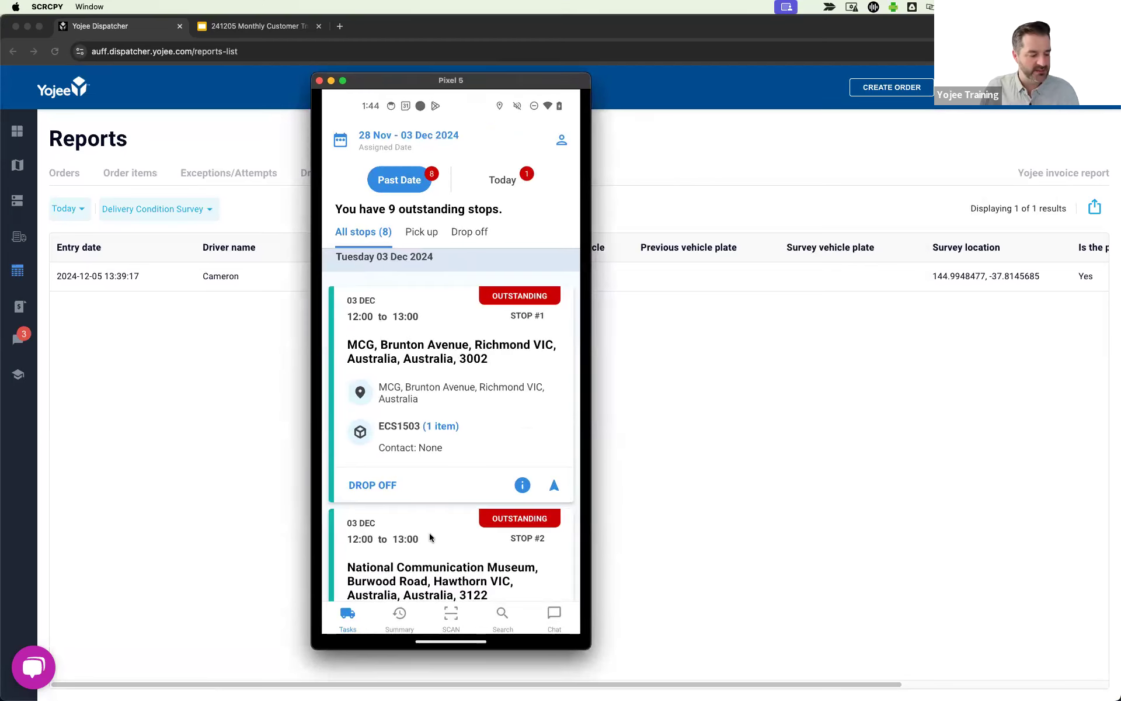
pyautogui.scroll(-5, 429, 532)
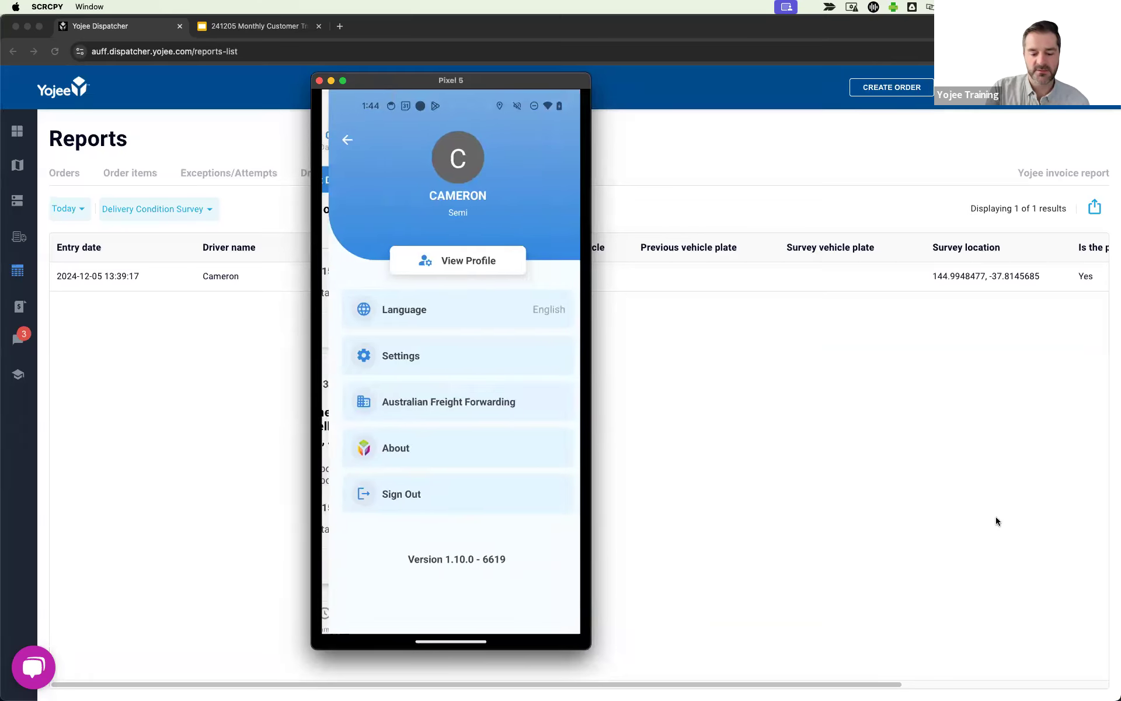
# Set the driver app's task list to All Assigned Tasks and reposition the mirrored phone window
pyautogui.click(996, 516)
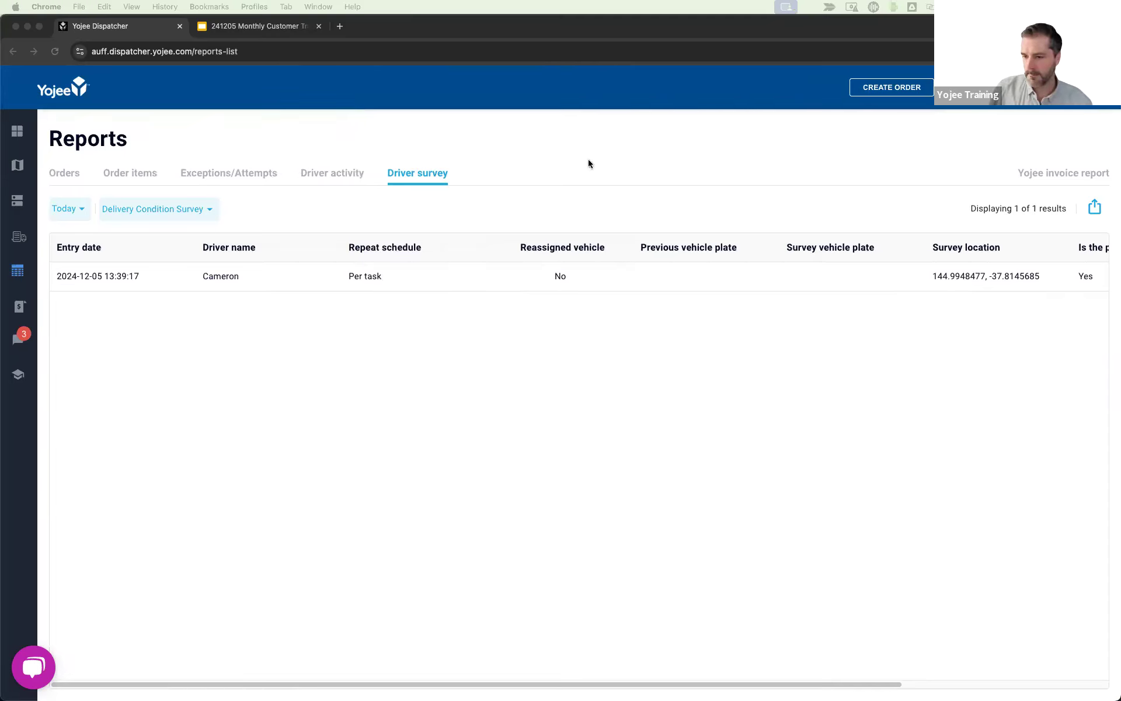
pyautogui.press('super+Tab')
pyautogui.click(380, 237)
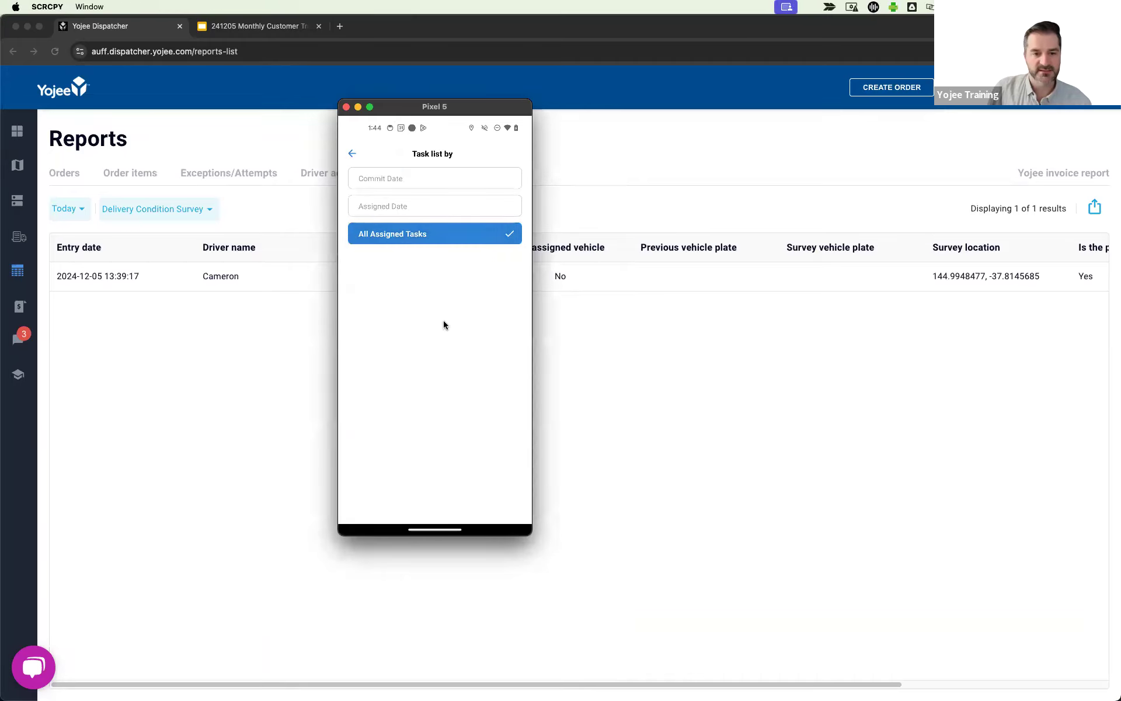
pyautogui.moveTo(533, 541); pyautogui.dragTo(573, 654)
pyautogui.click(573, 655)
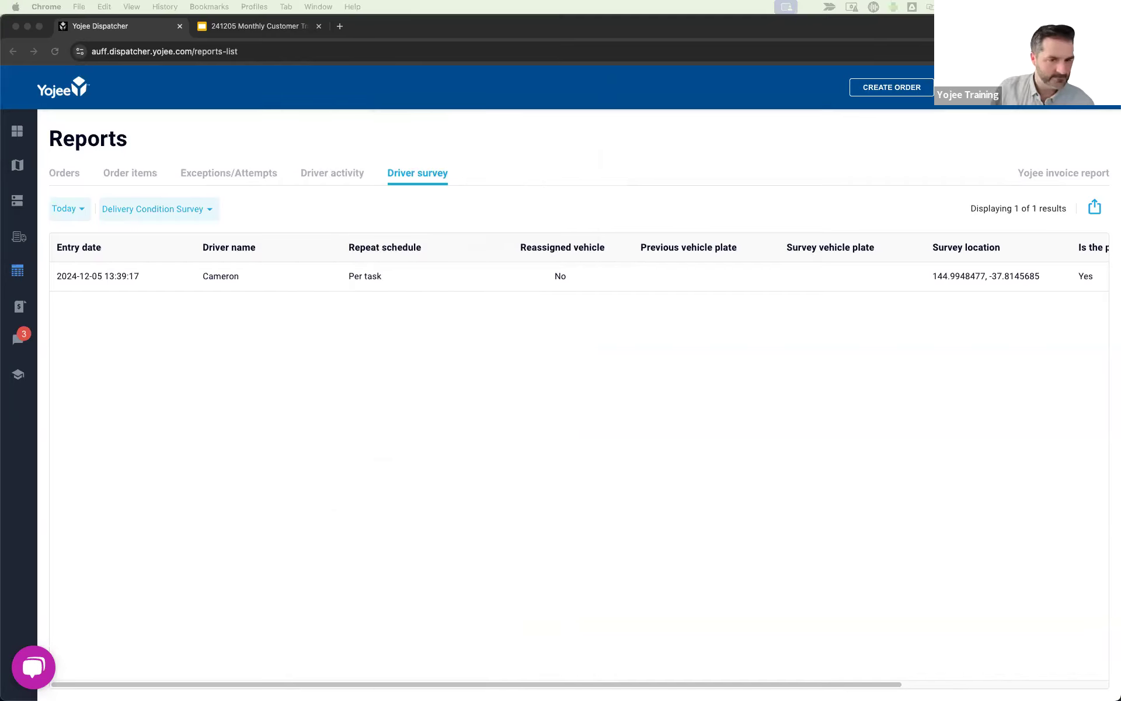
pyautogui.moveTo(529, 121); pyautogui.dragTo(381, 121)
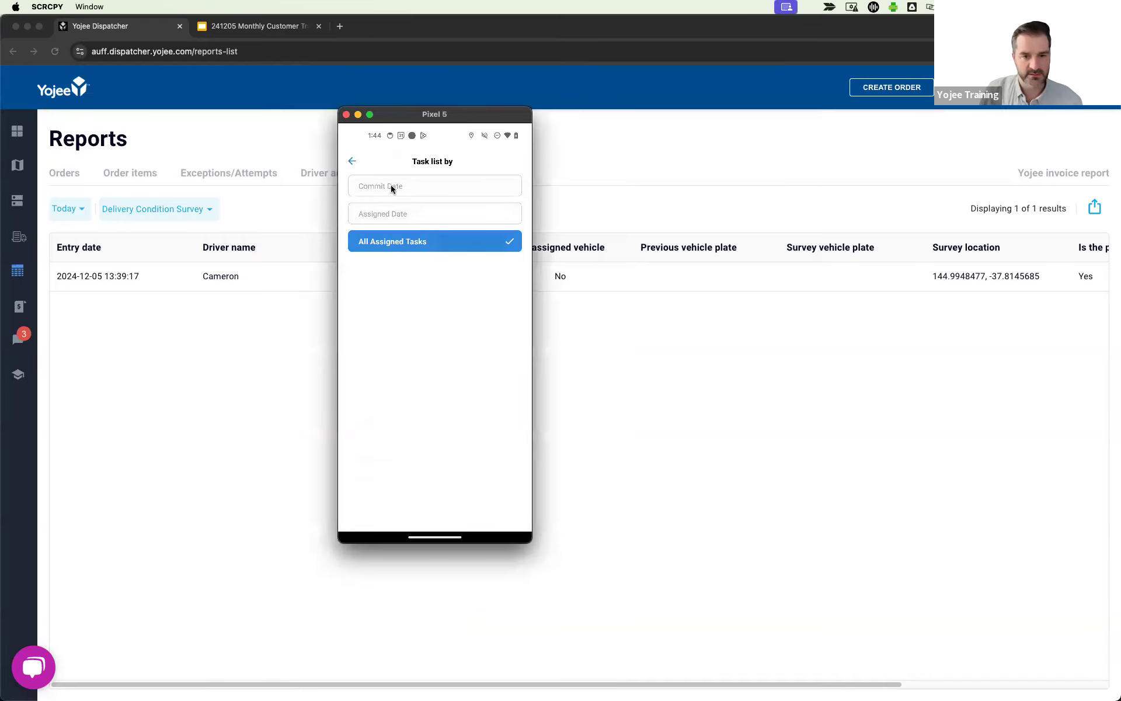
# Return to the driver app's tasks and look through the stops in the All Assigned Tasks list
pyautogui.click(353, 166)
pyautogui.click(353, 165)
pyautogui.click(353, 165)
pyautogui.scroll(-5, 421, 277)
pyautogui.scroll(5, 420, 277)
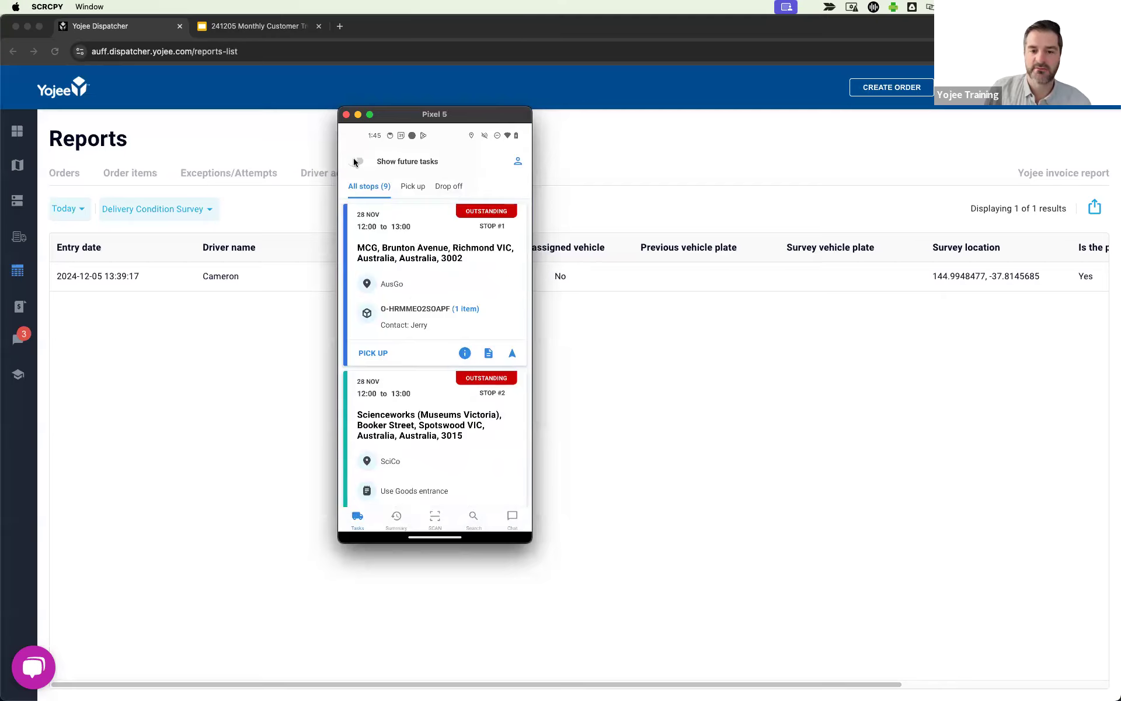
# Turn on Show future tasks in the driver app and look through the full list of assigned stops
pyautogui.press('super+Tab')
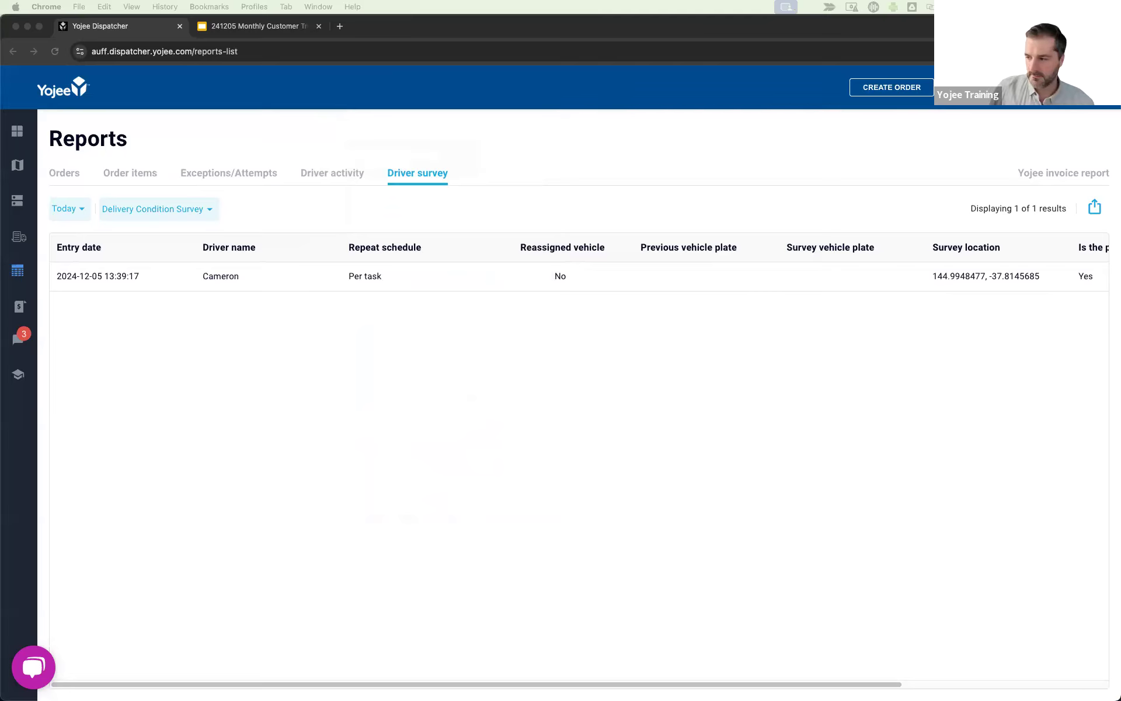
pyautogui.press('super+Tab')
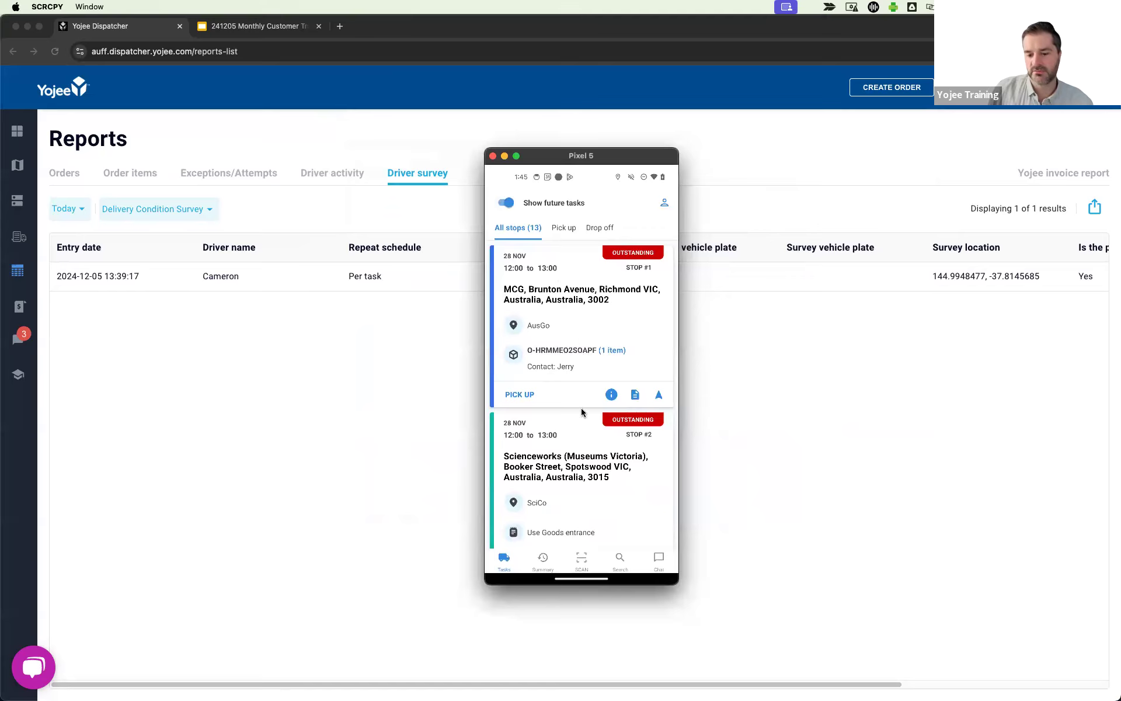
pyautogui.scroll(-3, 581, 408)
pyautogui.scroll(-15, 581, 413)
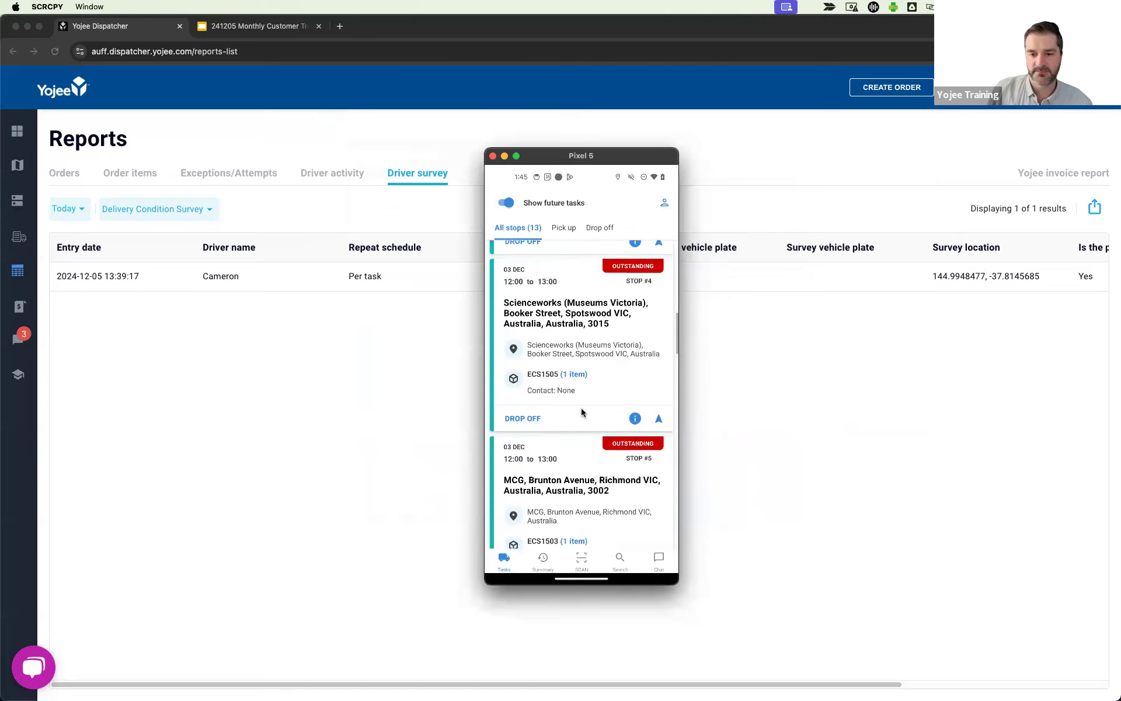
pyautogui.scroll(-8, 581, 412)
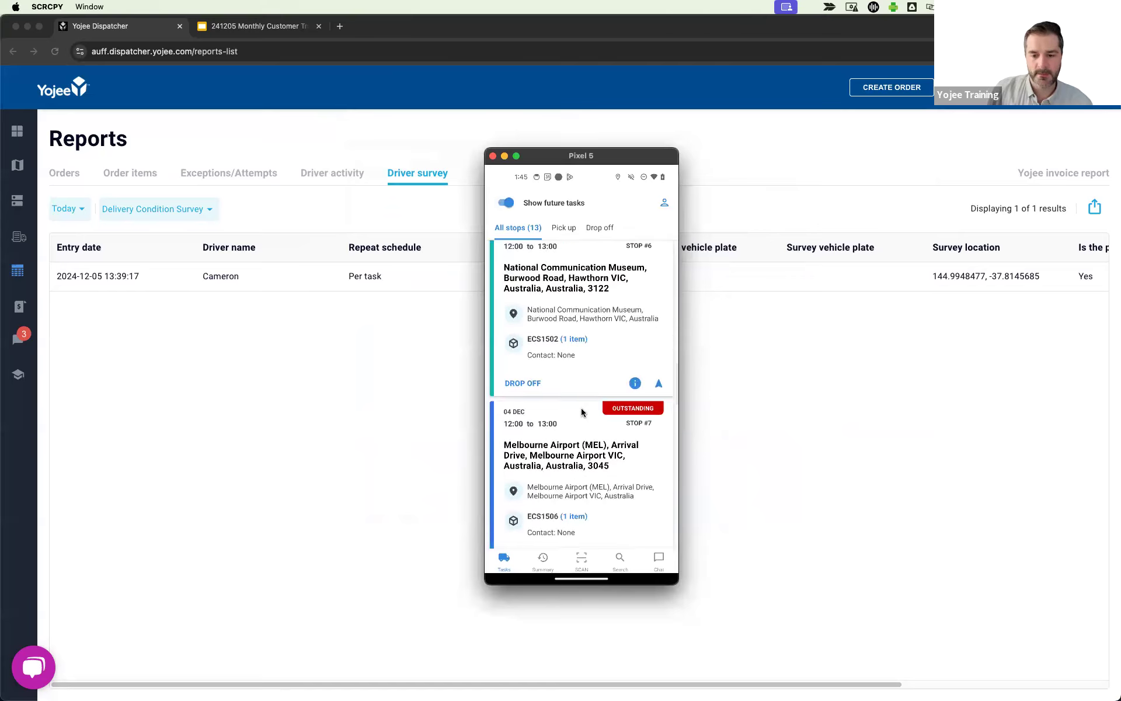
pyautogui.scroll(-3, 586, 408)
# Hide the mirrored phone and open the Driver Workflow settings in the Yojee dispatcher's management area
pyautogui.press('super+h')
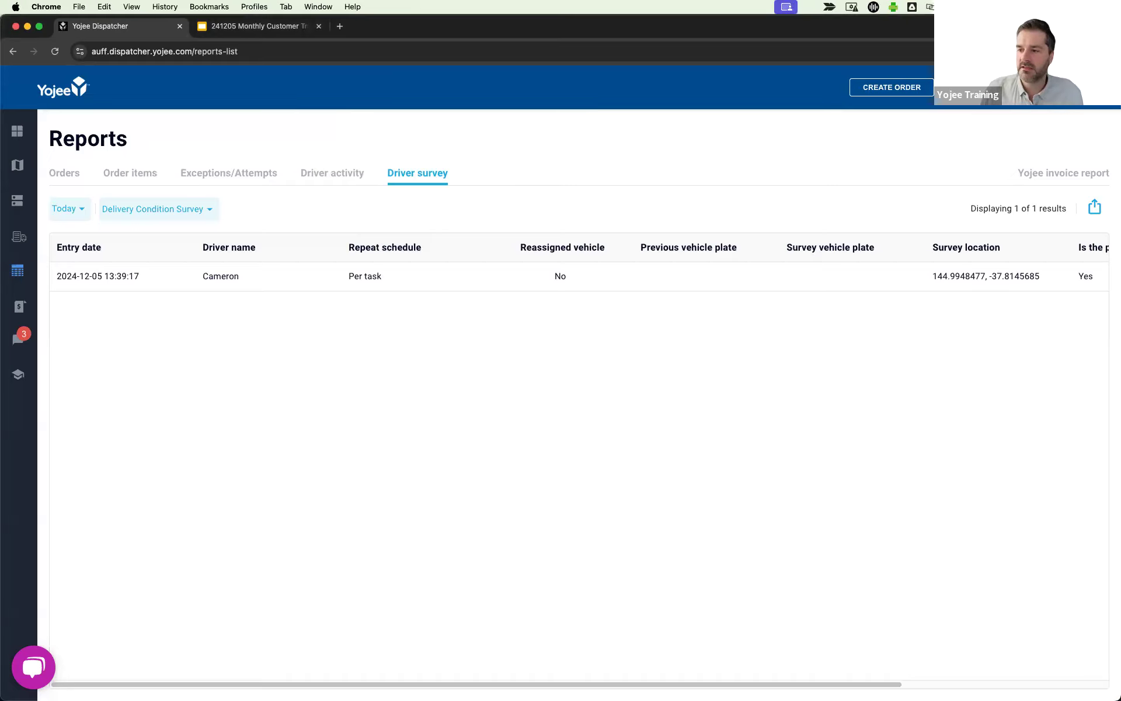
pyautogui.click(1086, 87)
pyautogui.click(1014, 128)
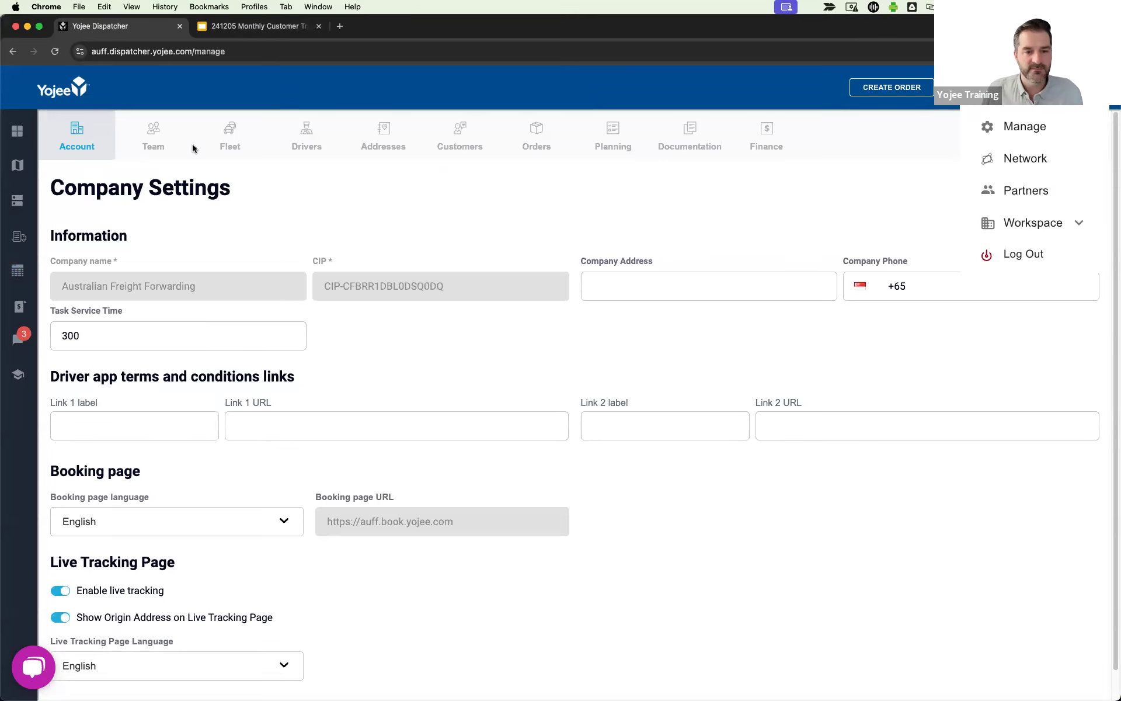
pyautogui.click(311, 149)
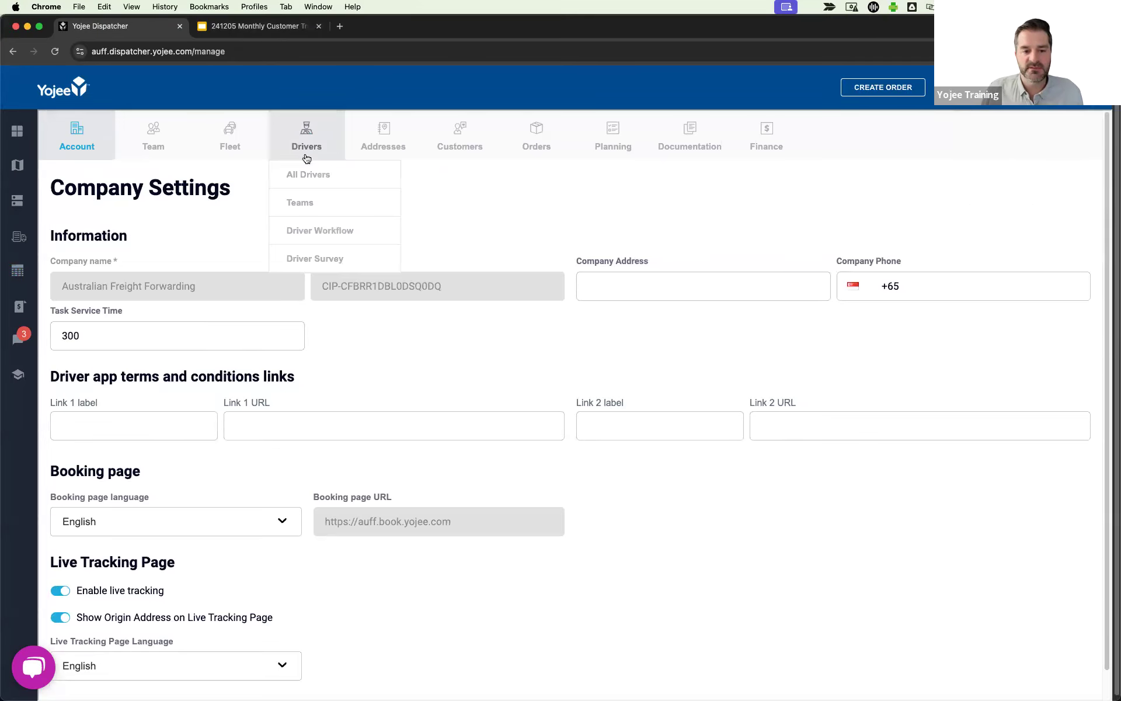
pyautogui.click(341, 232)
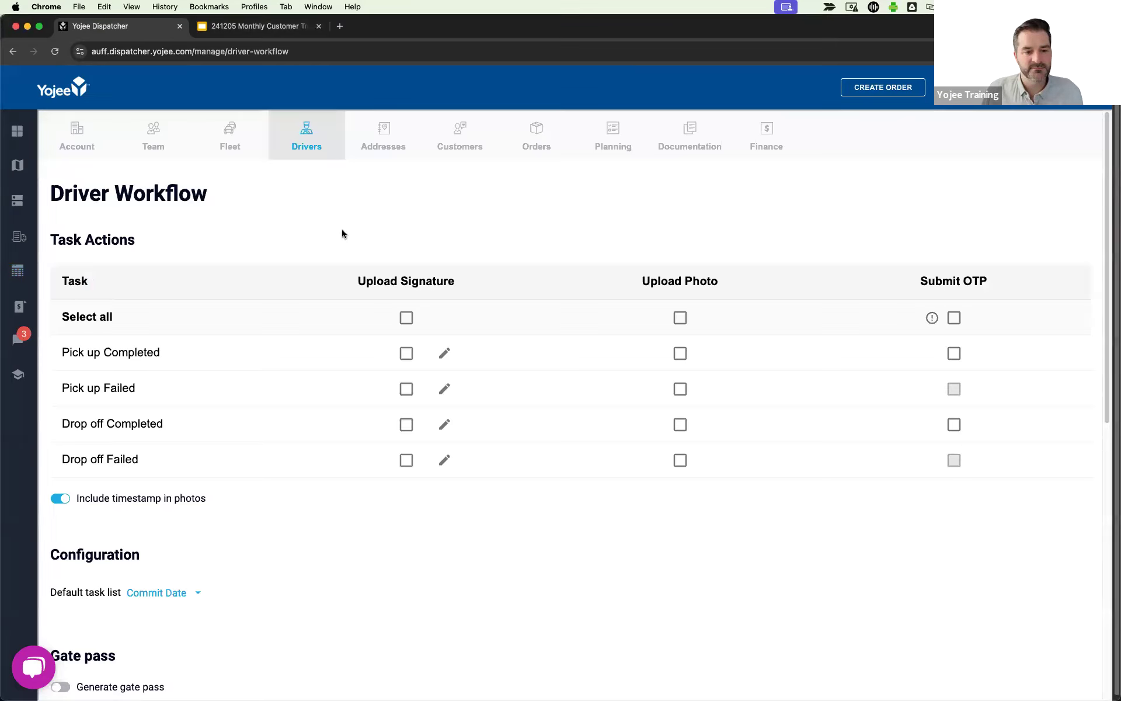
# Set the default task list in the Driver Workflow configuration to Assigned Date
pyautogui.scroll(-3, 506, 237)
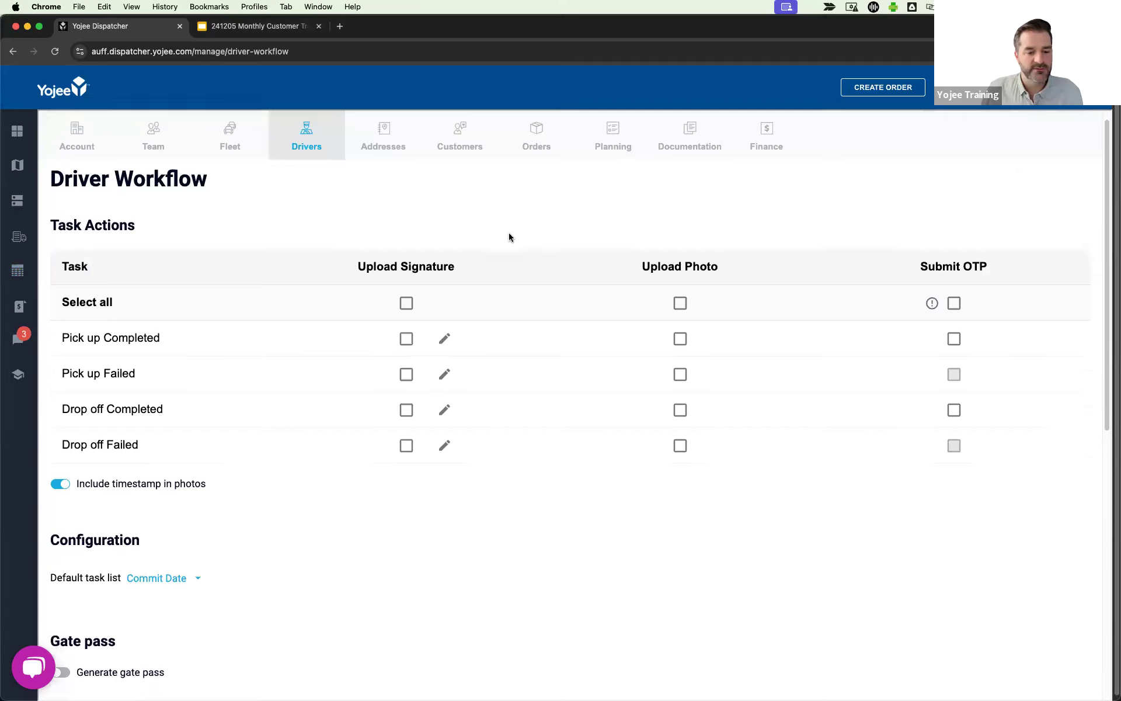
pyautogui.scroll(-1, 320, 484)
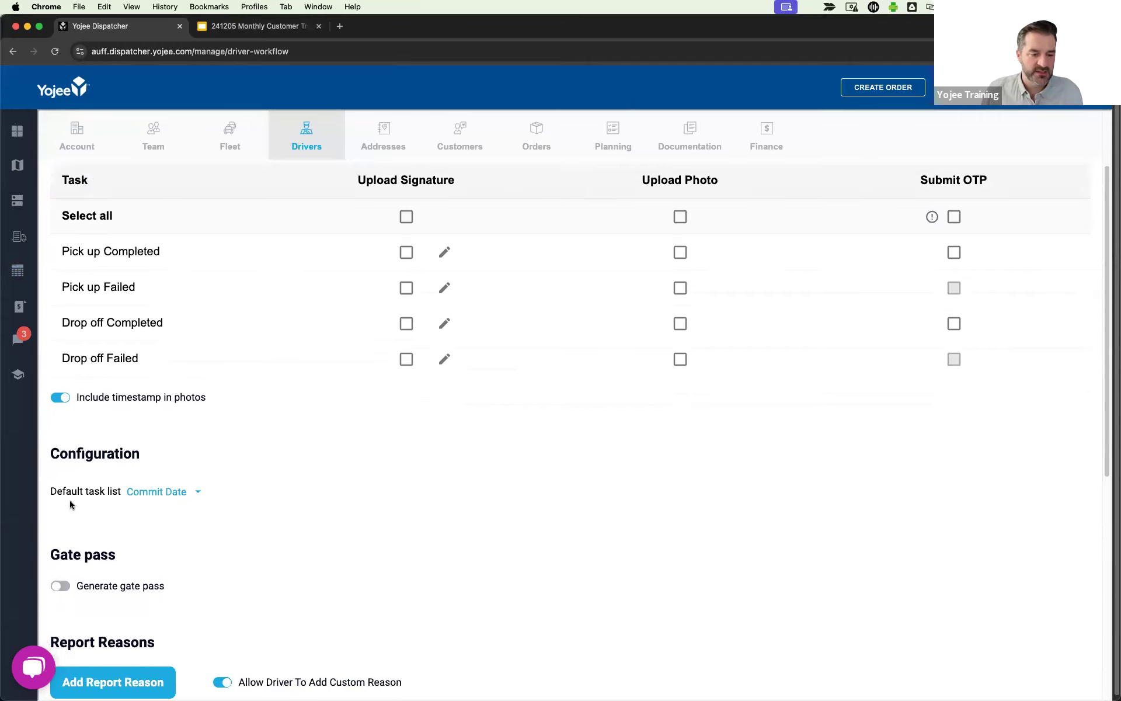
pyautogui.moveTo(52, 492); pyautogui.dragTo(121, 493)
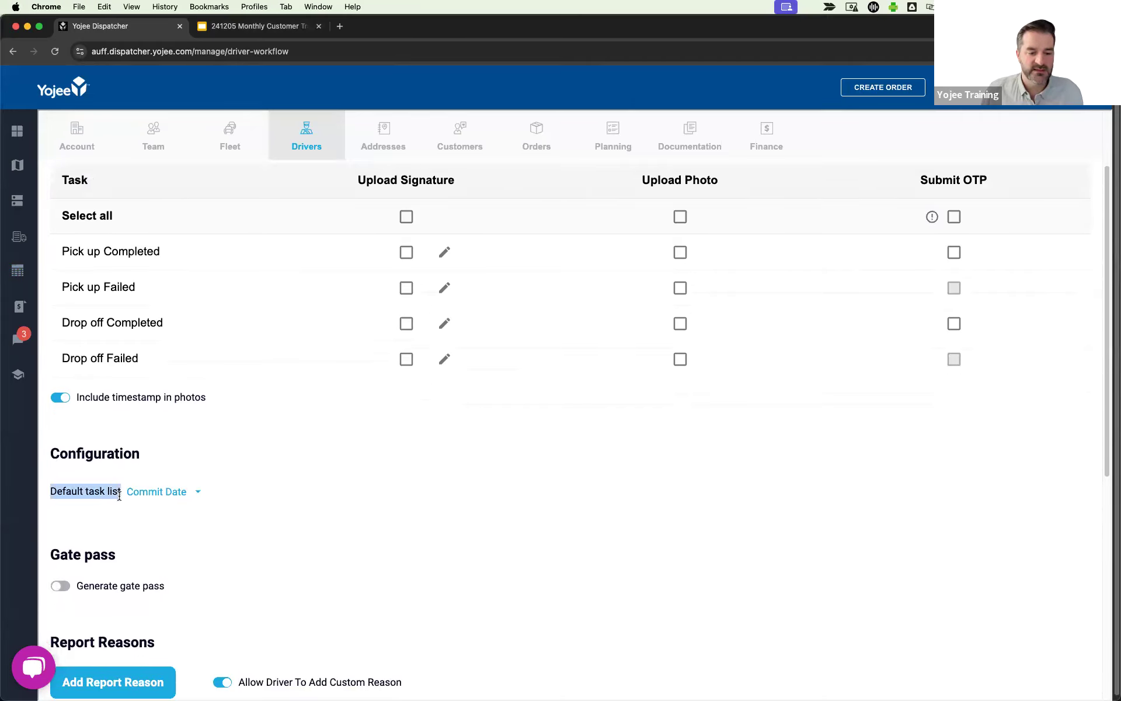
pyautogui.click(211, 496)
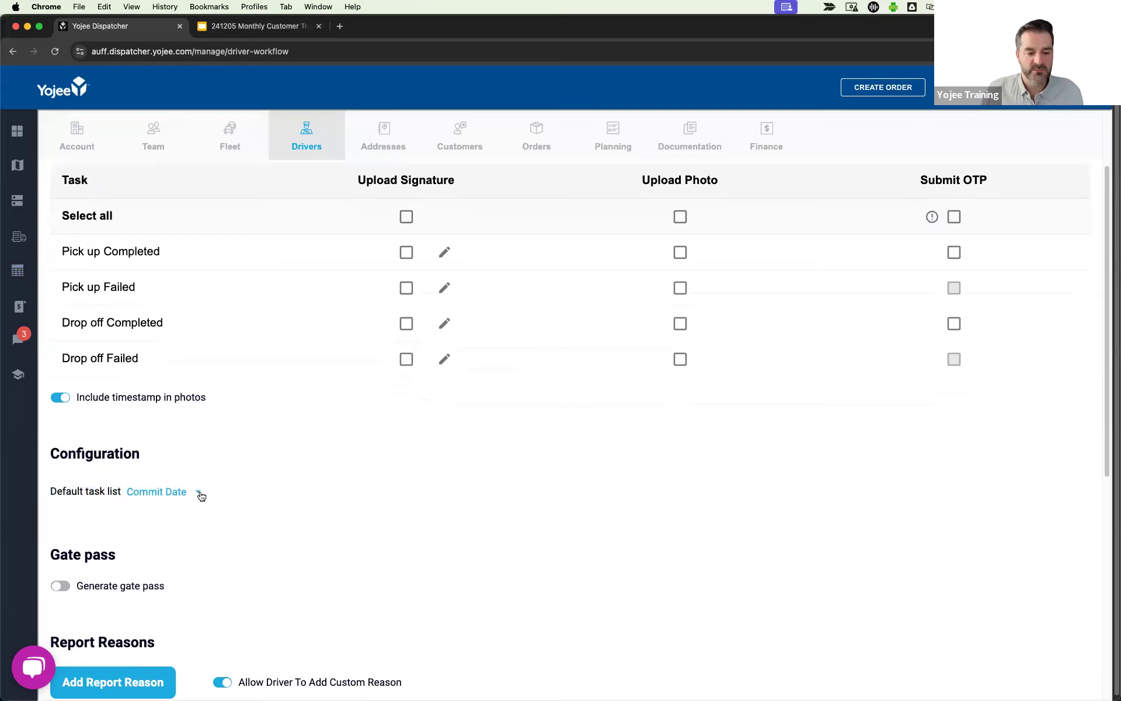
pyautogui.click(198, 492)
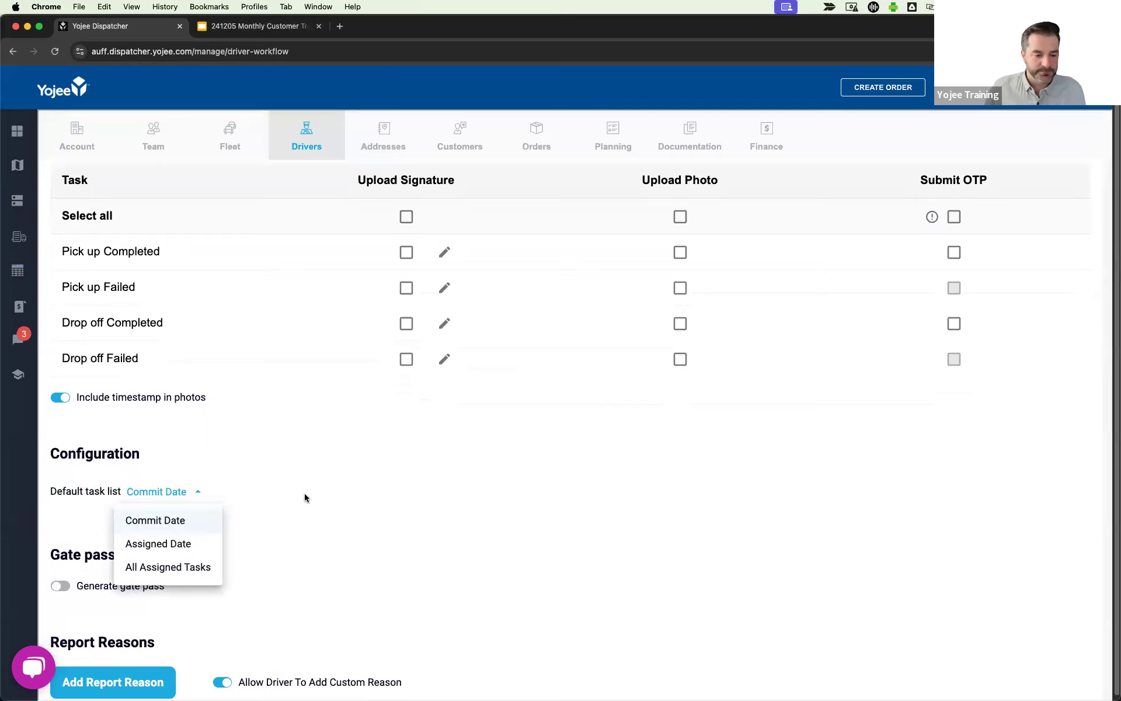
pyautogui.click(181, 548)
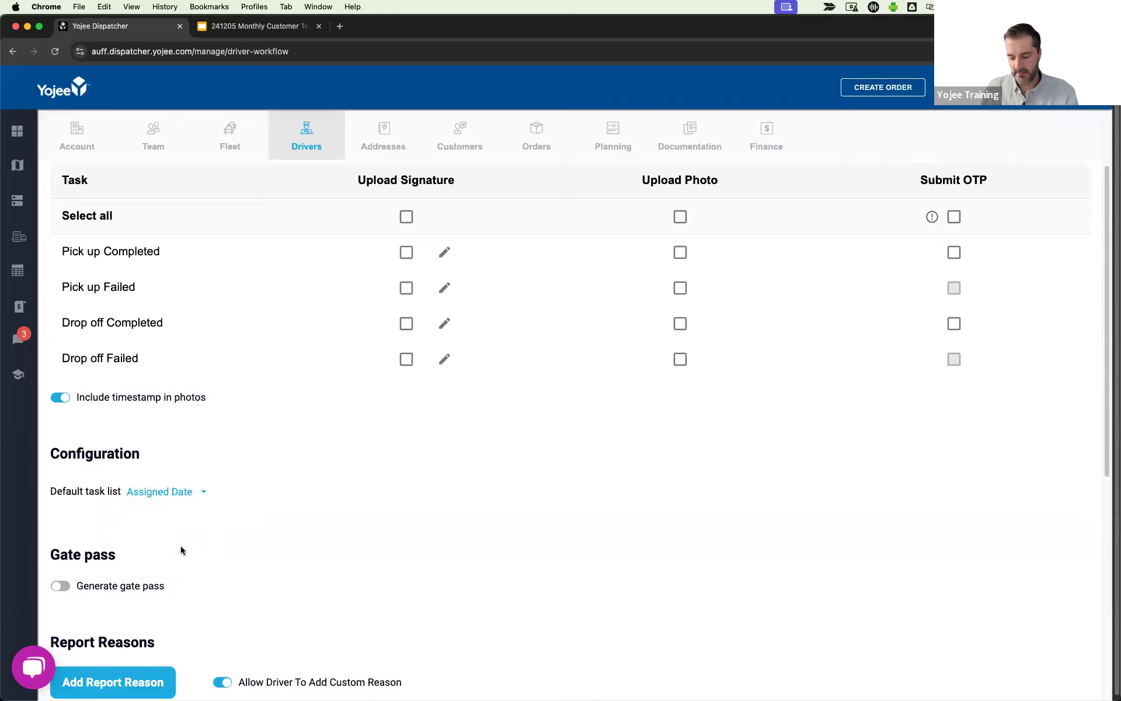
pyautogui.scroll(2, 405, 564)
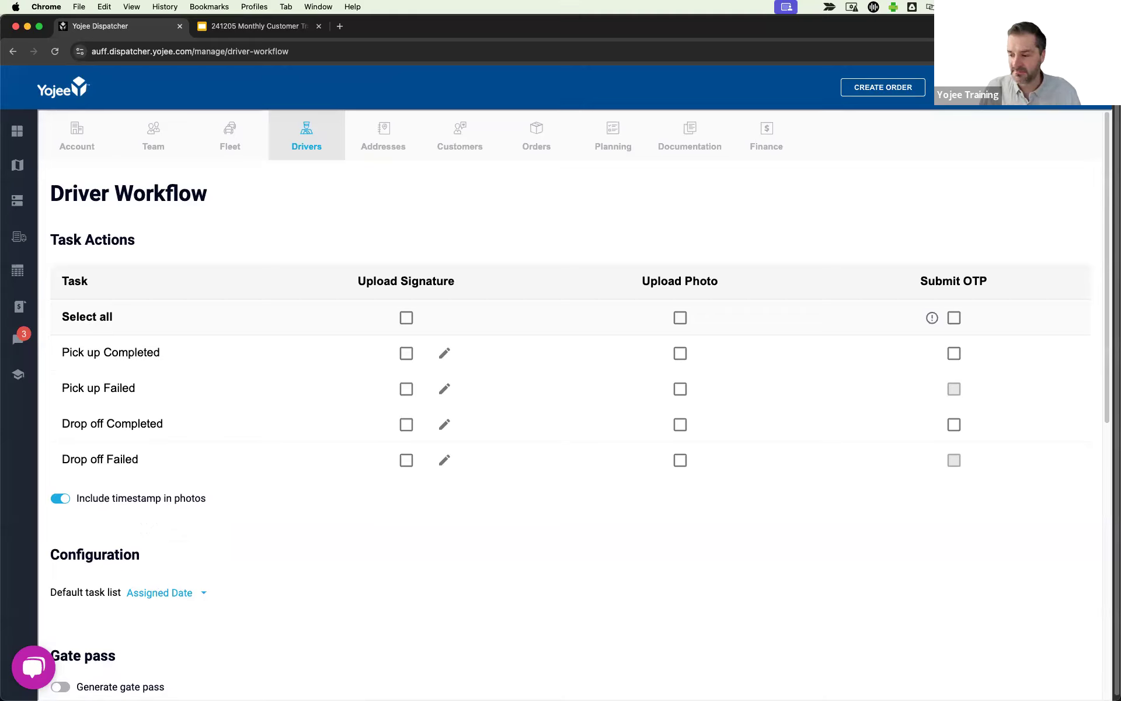
pyautogui.scroll(-2, 475, 592)
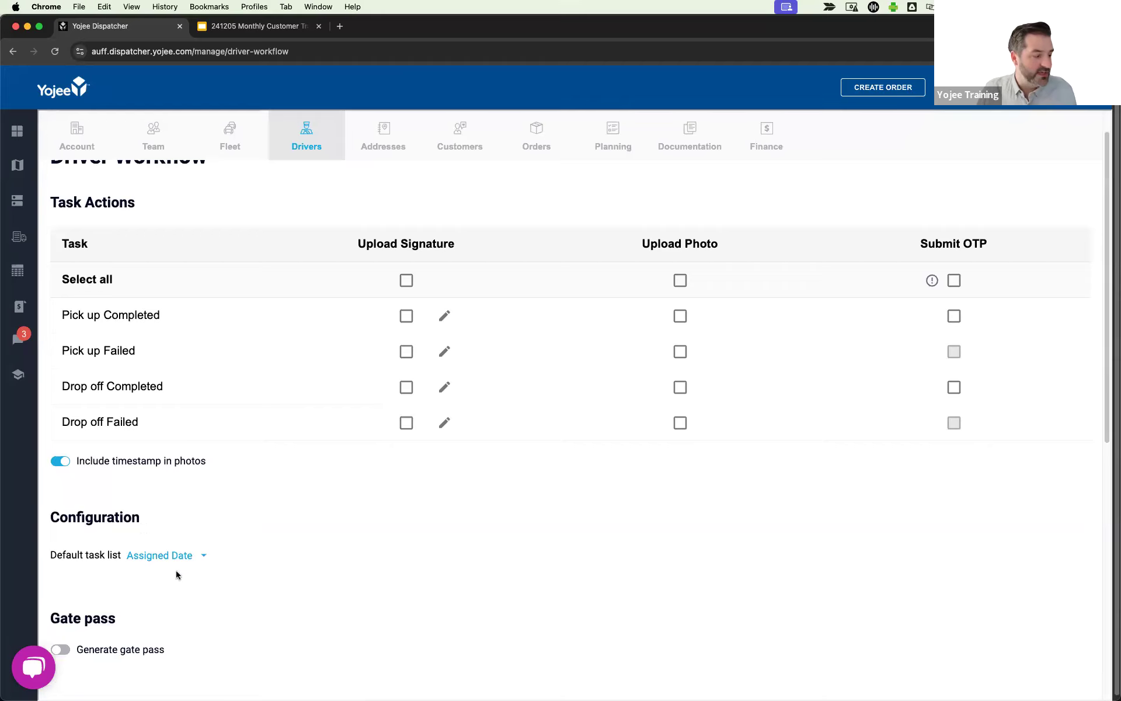
# Bring back and enlarge the mirrored phone, scan an item's code in the driver app, and review the item's pick-up and drop-off stops
pyautogui.moveTo(32, 495)
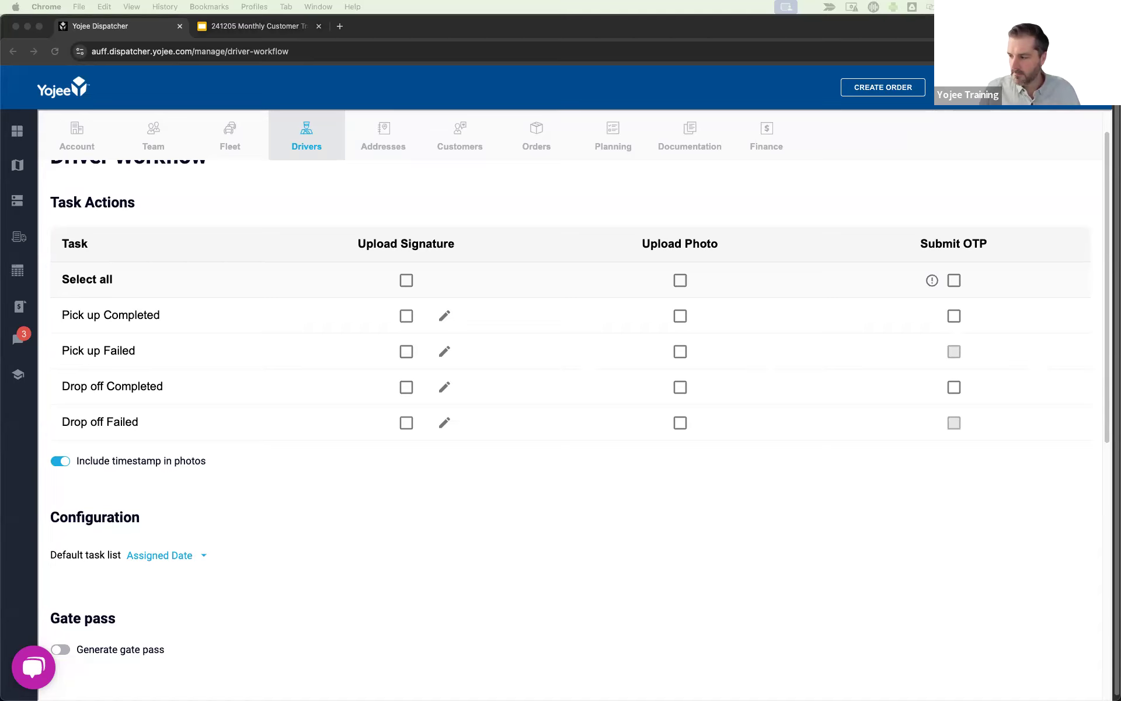
pyautogui.moveTo(786, 137); pyautogui.dragTo(473, 81)
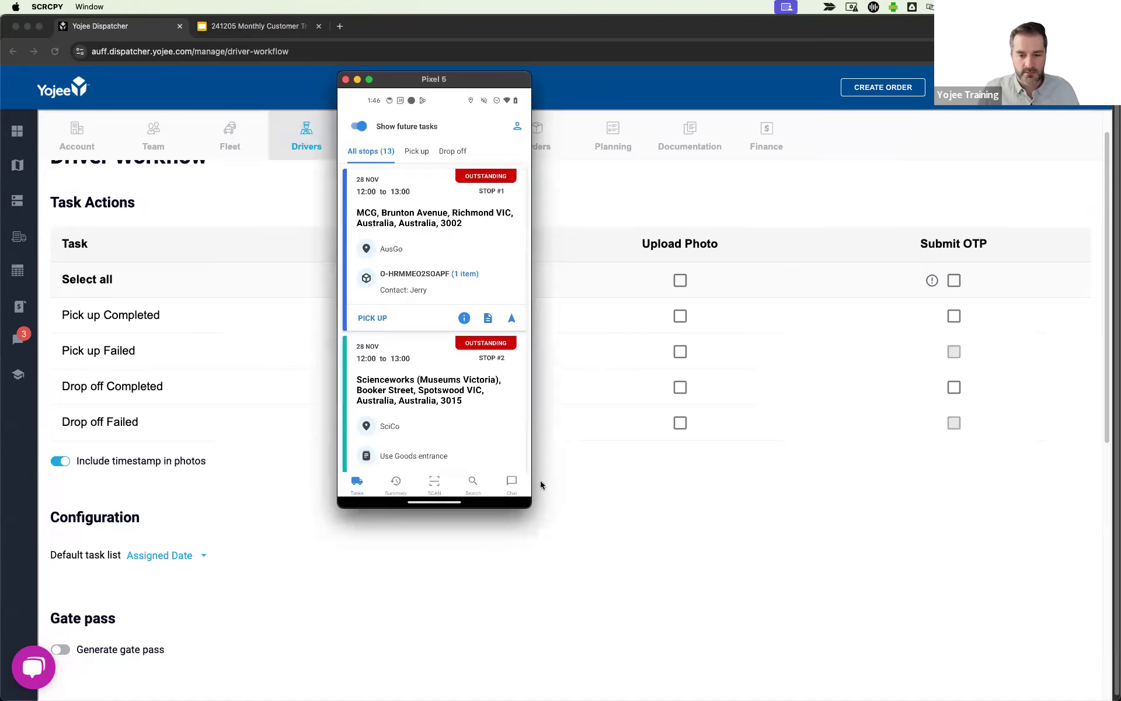
pyautogui.moveTo(526, 504); pyautogui.dragTo(687, 682)
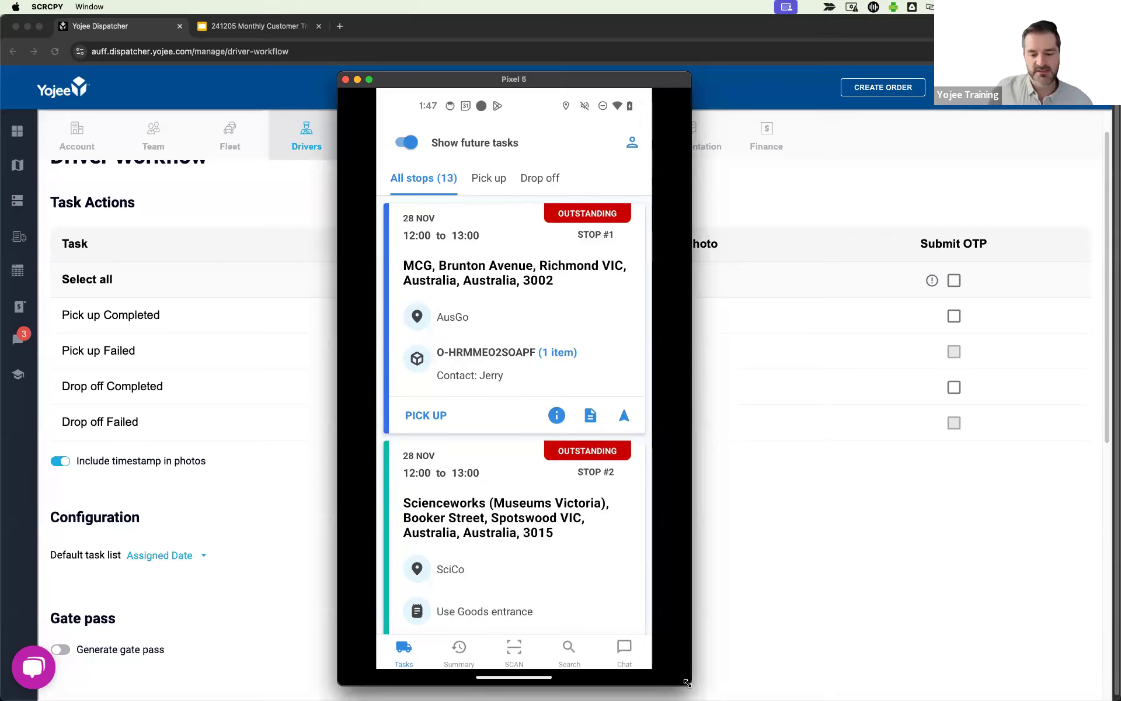
pyautogui.click(513, 645)
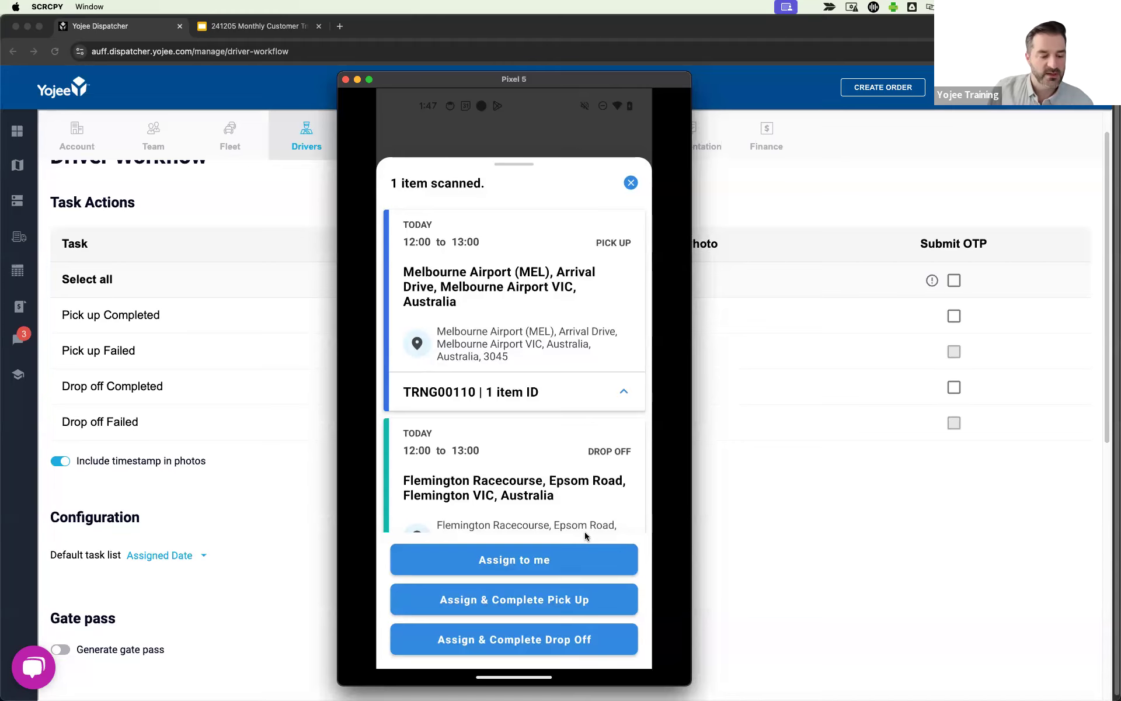
pyautogui.scroll(-2, 586, 535)
pyautogui.scroll(2, 585, 535)
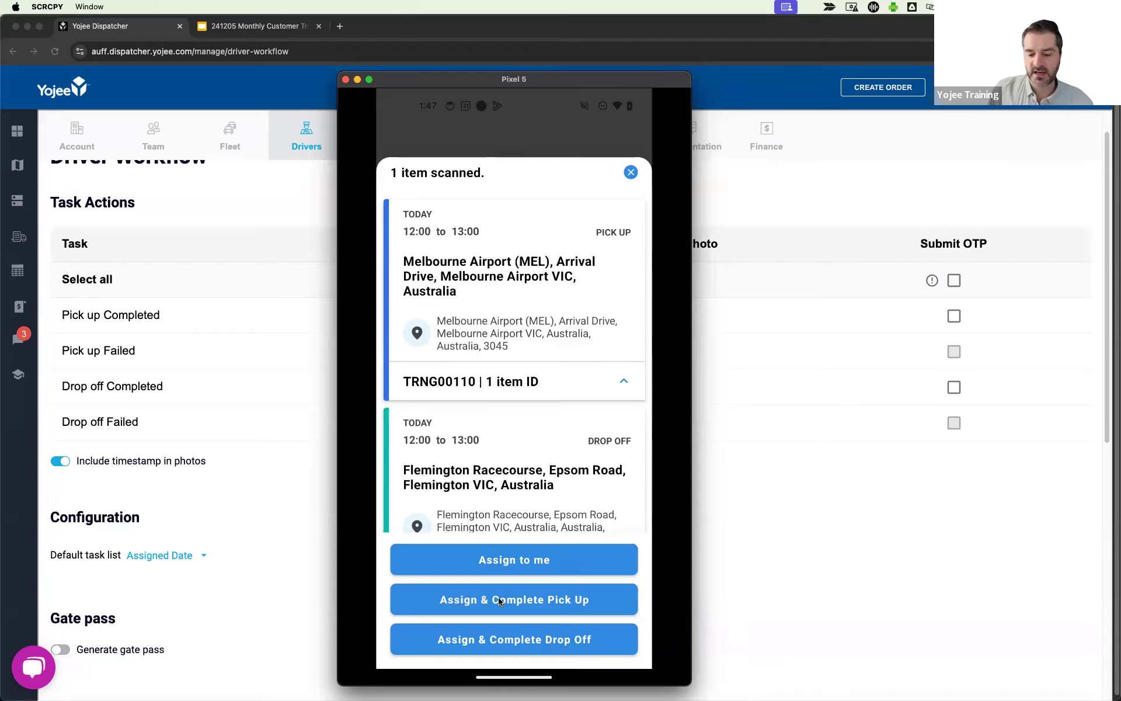
# Assign the scanned item and complete its pick-up, answering the survey with Yes for free from damage and "na" for other feedback
pyautogui.click(562, 604)
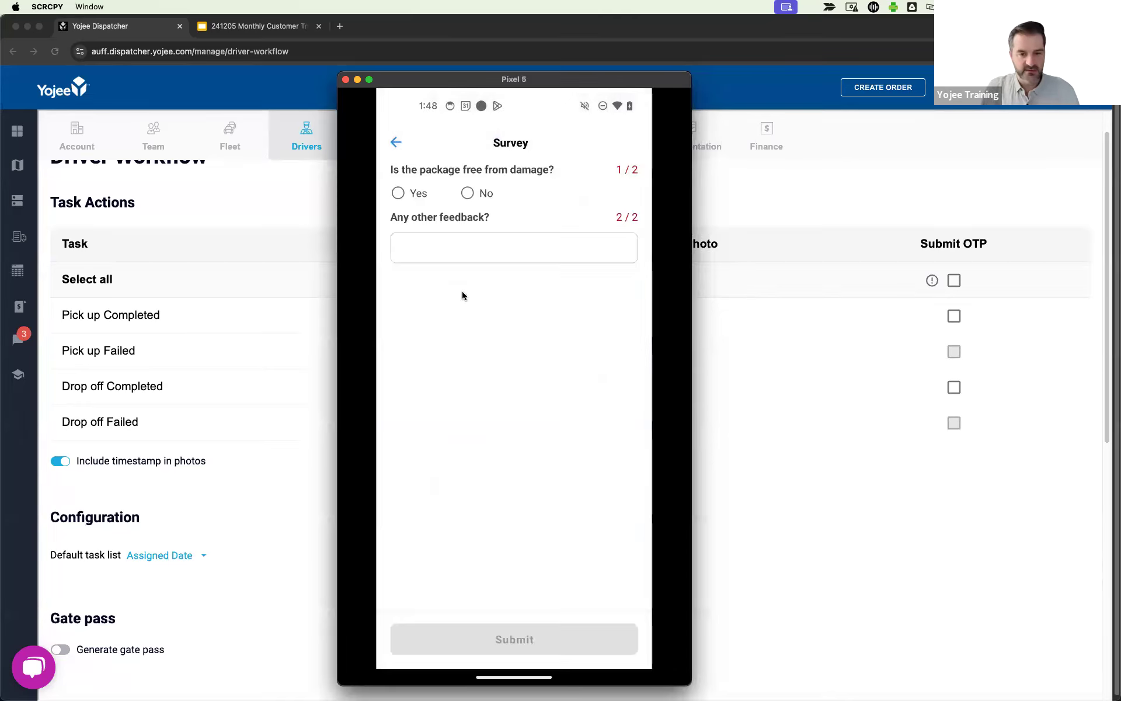
pyautogui.click(425, 193)
pyautogui.click(437, 286)
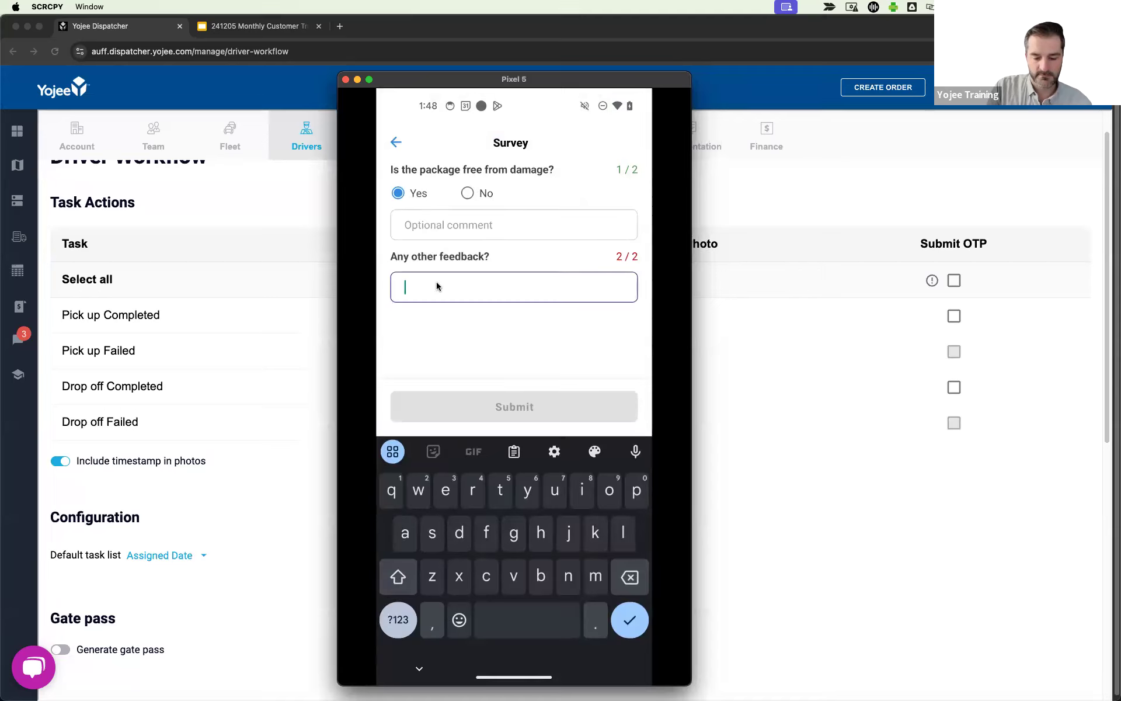
pyautogui.write('na')
pyautogui.press('Return')
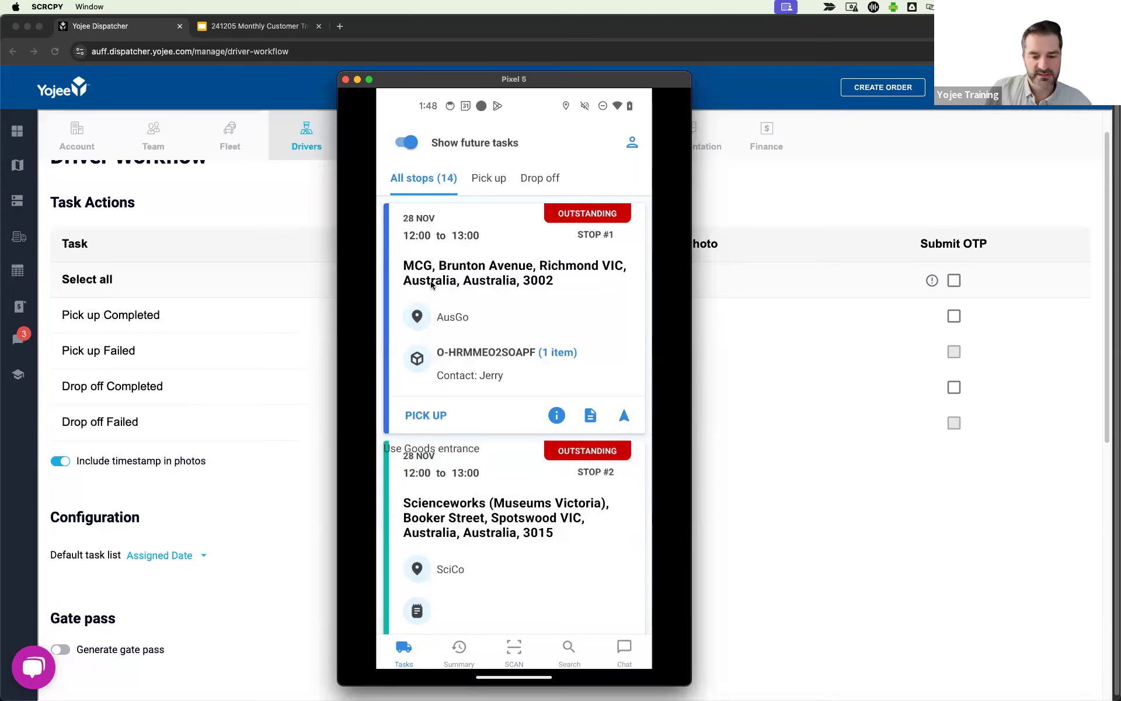
# Look through the outstanding pick-up and drop-off stops in the driver app's All stops list and return to its start
pyautogui.scroll(-3, 434, 340)
pyautogui.scroll(-10, 433, 340)
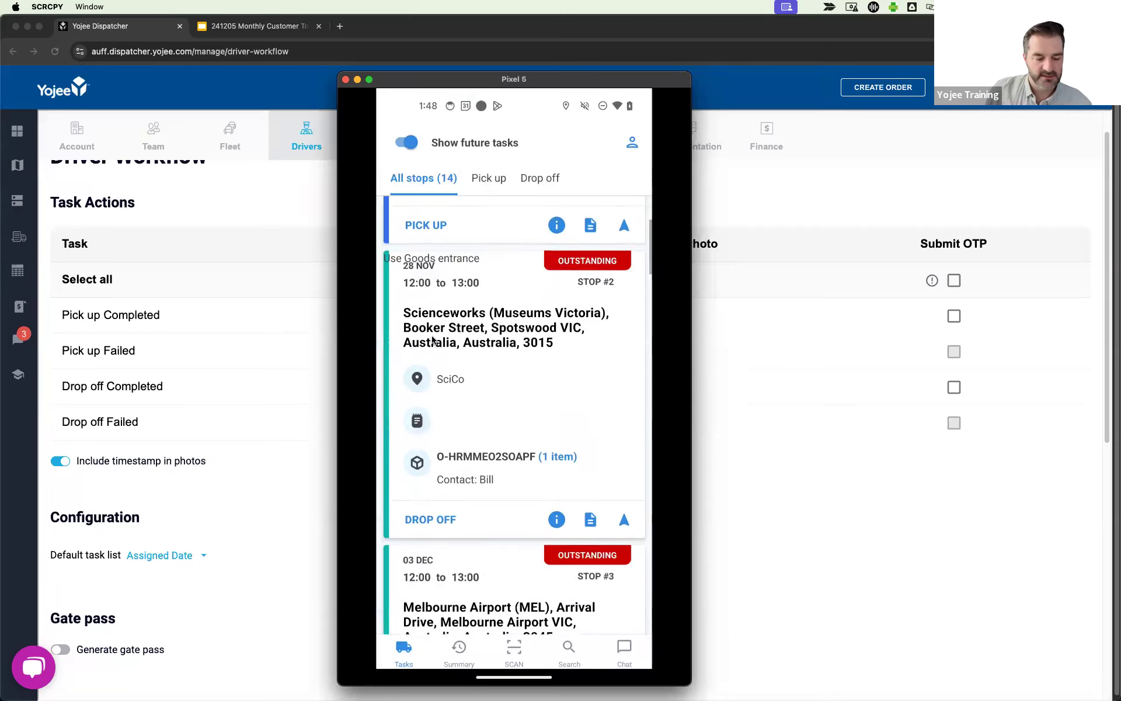
pyautogui.scroll(-9, 432, 339)
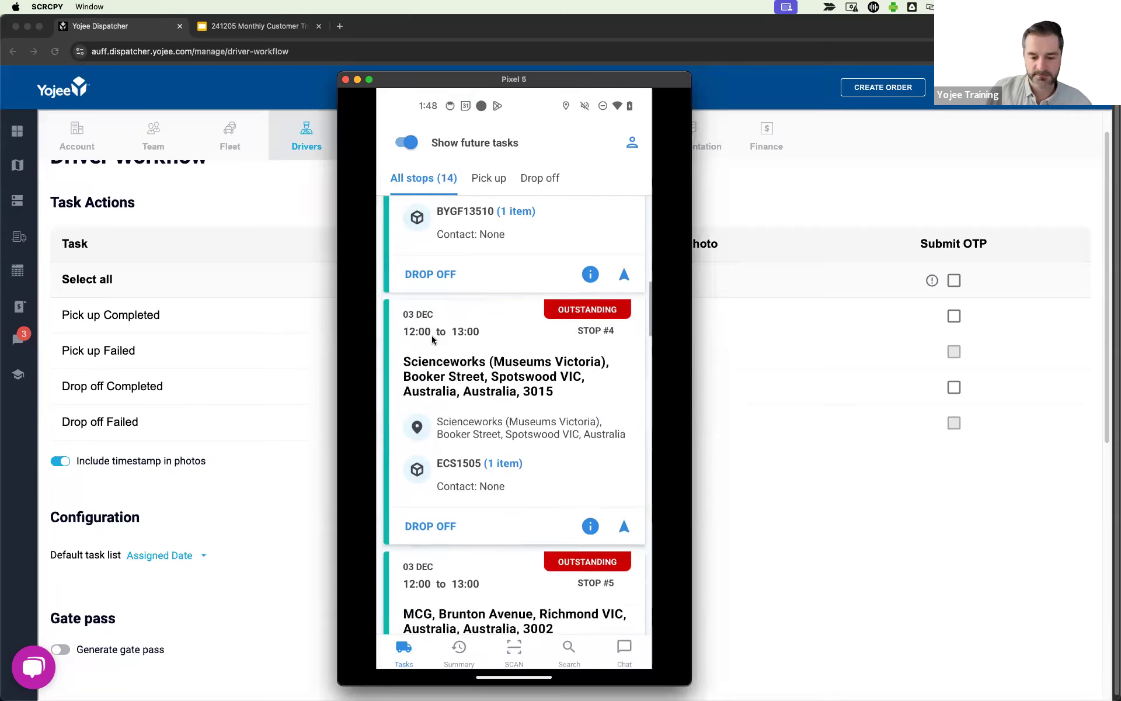
pyautogui.scroll(-6, 432, 339)
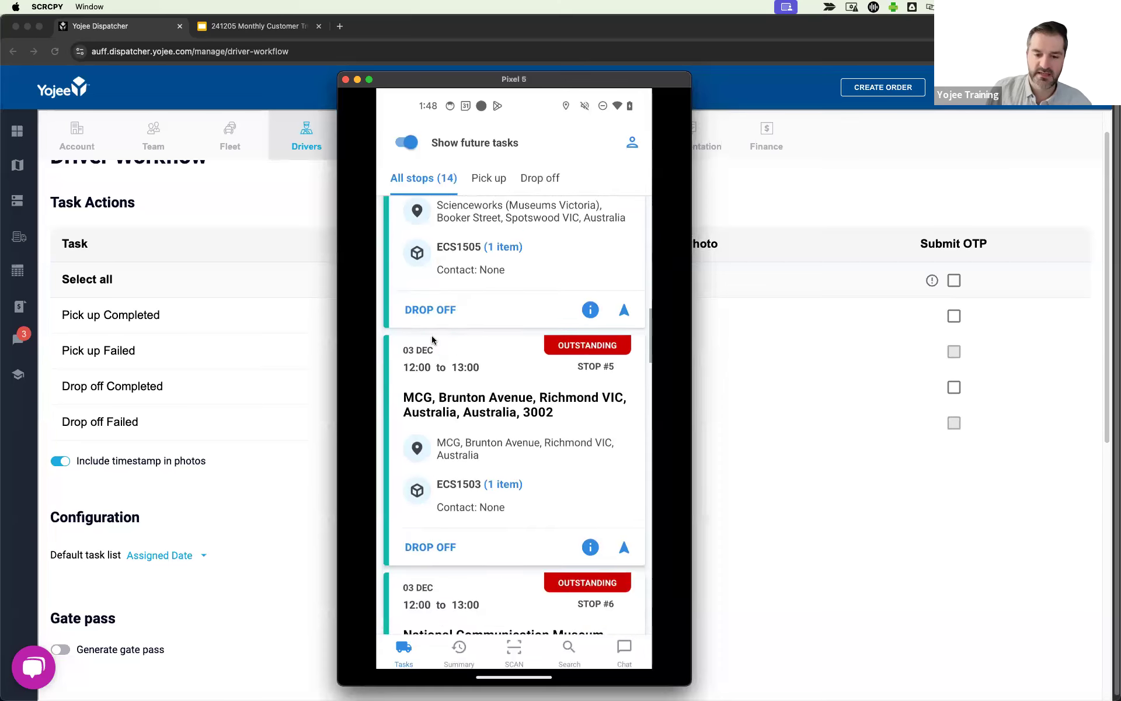
pyautogui.scroll(5, 432, 340)
pyautogui.scroll(12, 432, 339)
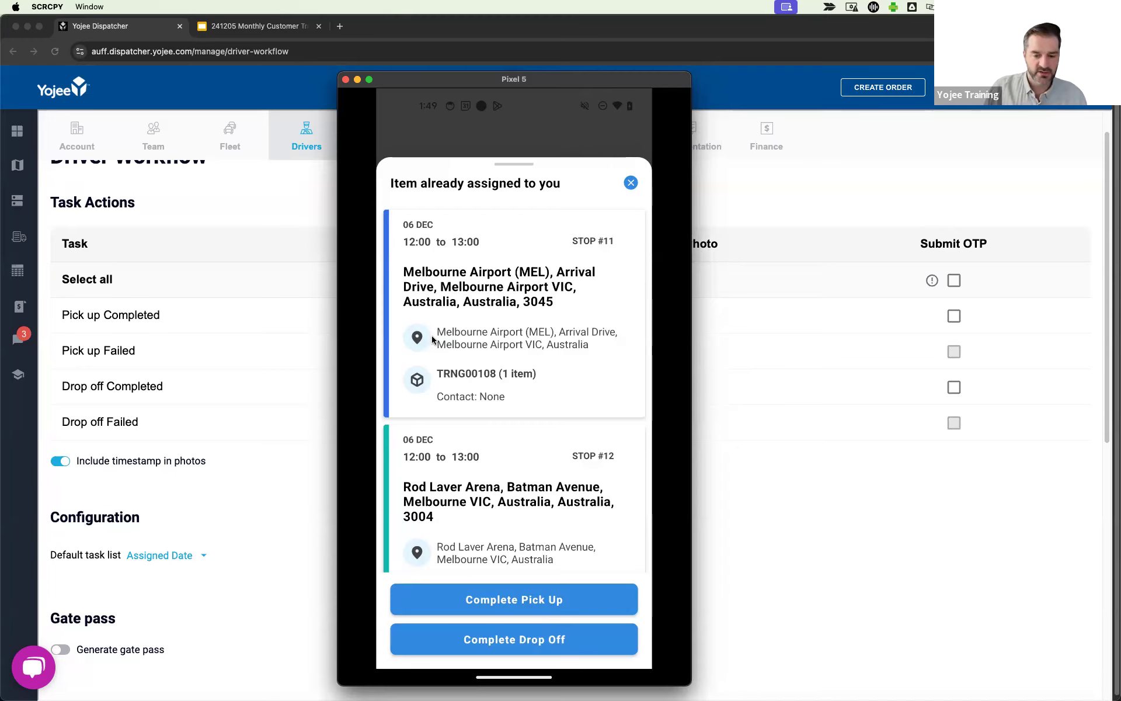
# Review the pick-up and drop-off stops of the scanned, already assigned item TRNG00108
pyautogui.scroll(-2, 432, 338)
pyautogui.scroll(2, 433, 339)
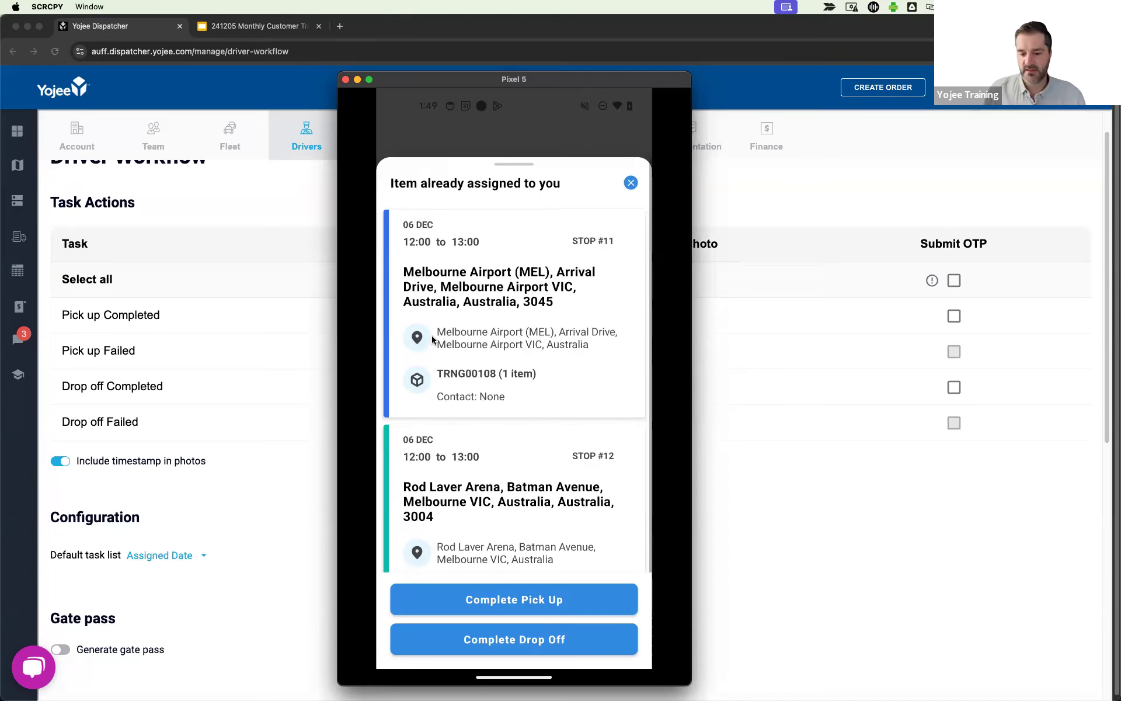
pyautogui.scroll(-2, 432, 339)
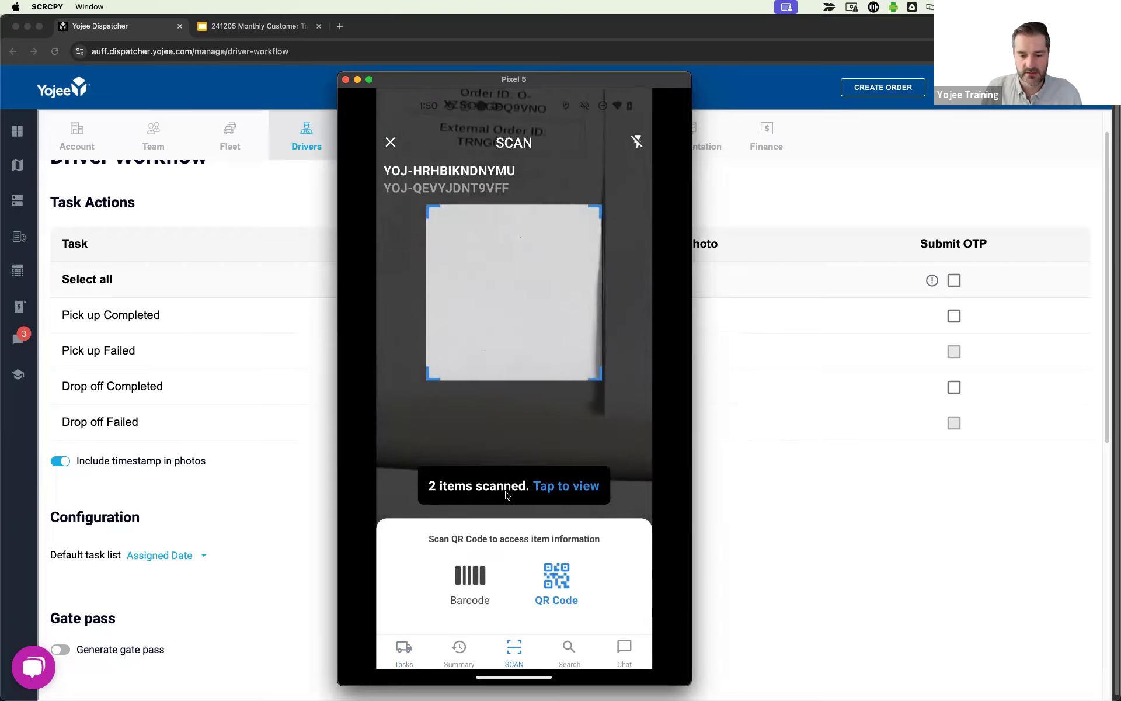
# View the two scanned items, TRNG00105 and TRNG00106, with their pick-up and drop-off stops, and look through the driver's task list
pyautogui.click(562, 494)
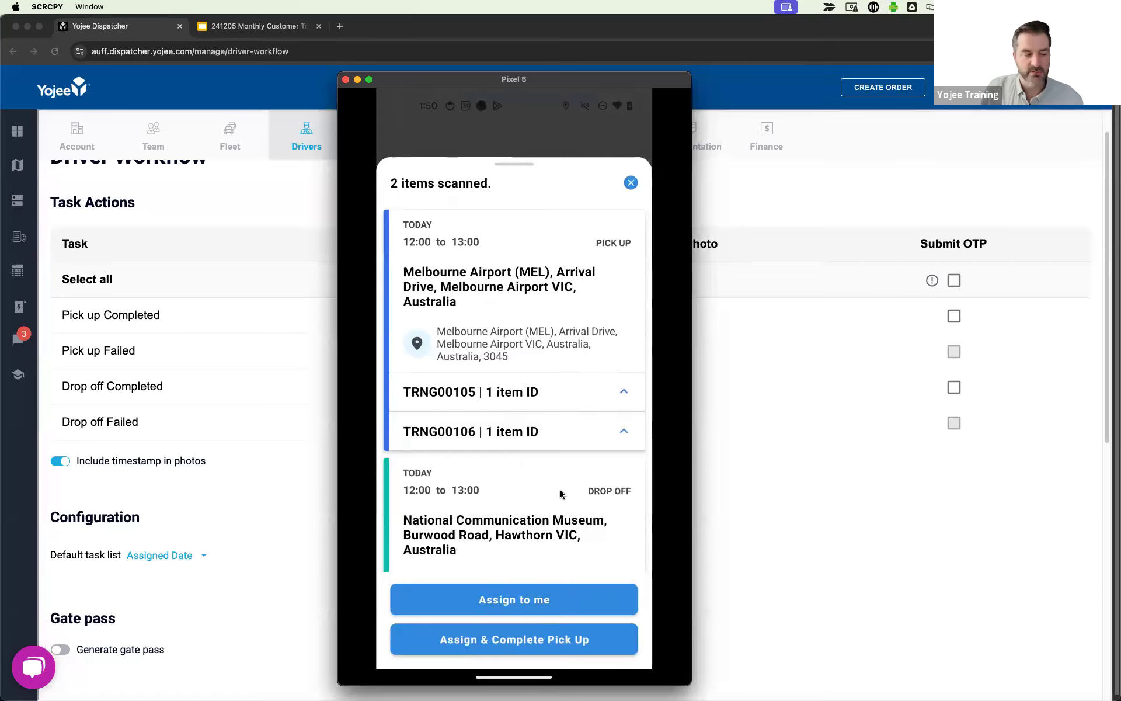
pyautogui.scroll(-5, 561, 494)
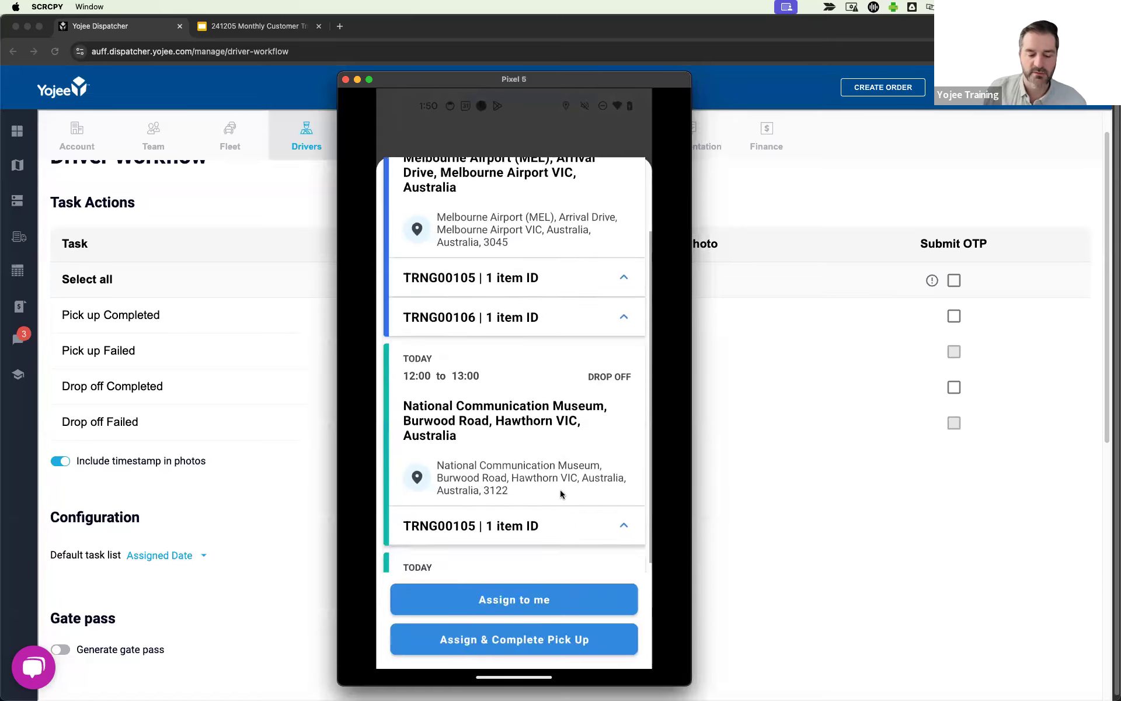
pyautogui.scroll(5, 560, 494)
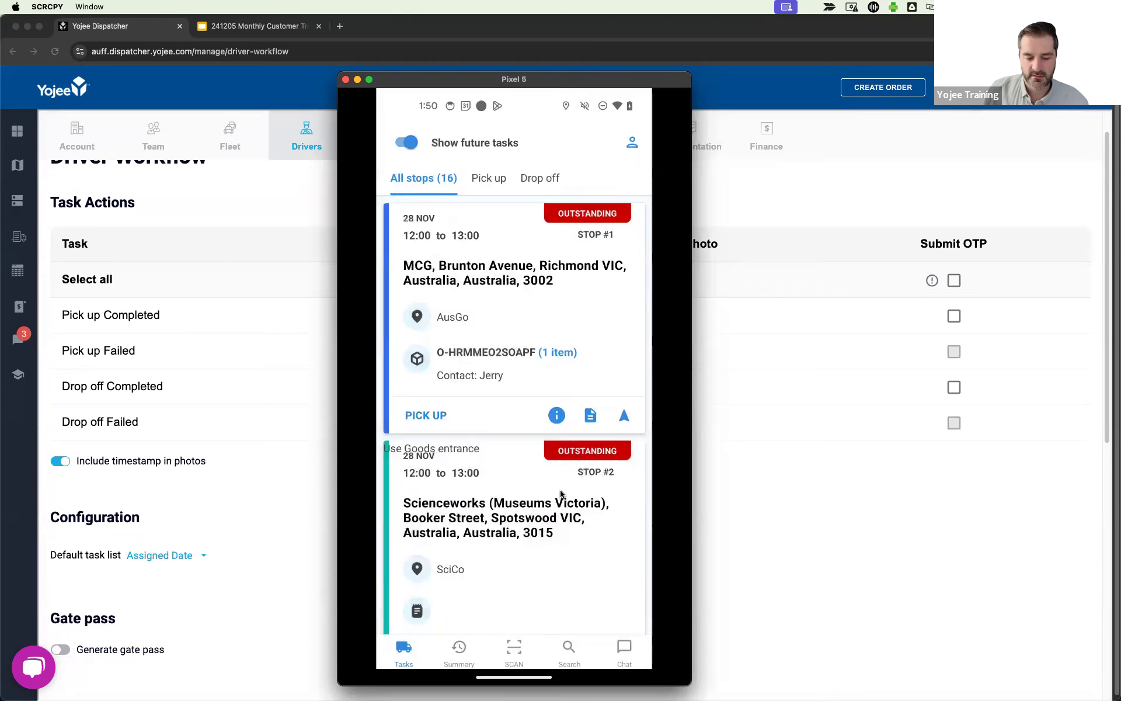
pyautogui.scroll(-10, 560, 493)
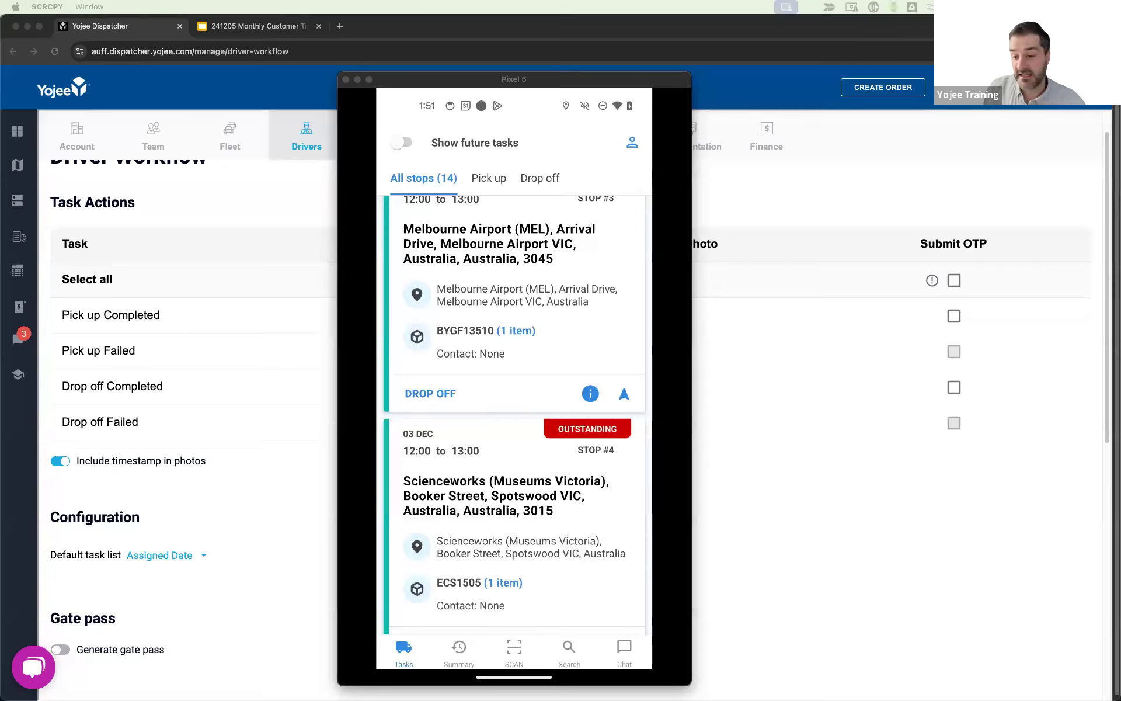
# Switch from the mirrored phone to the Yojee dispatcher in Chrome and open the Driver Survey settings
pyautogui.click(940, 495)
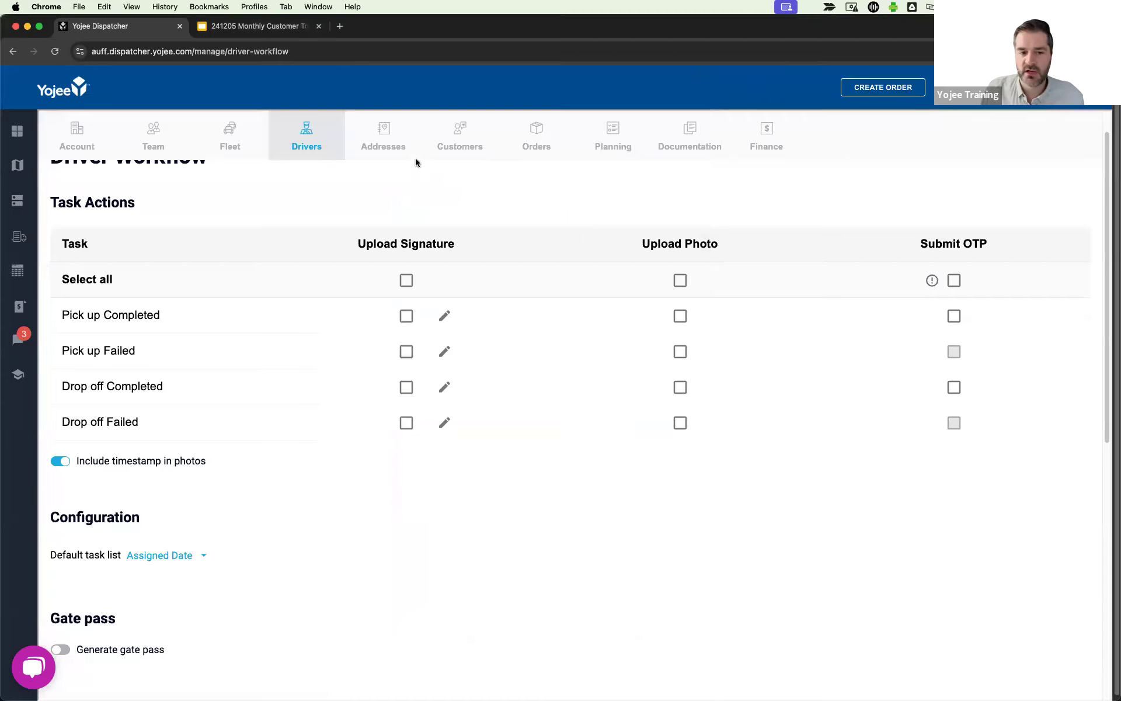
pyautogui.moveTo(305, 155)
pyautogui.click(311, 257)
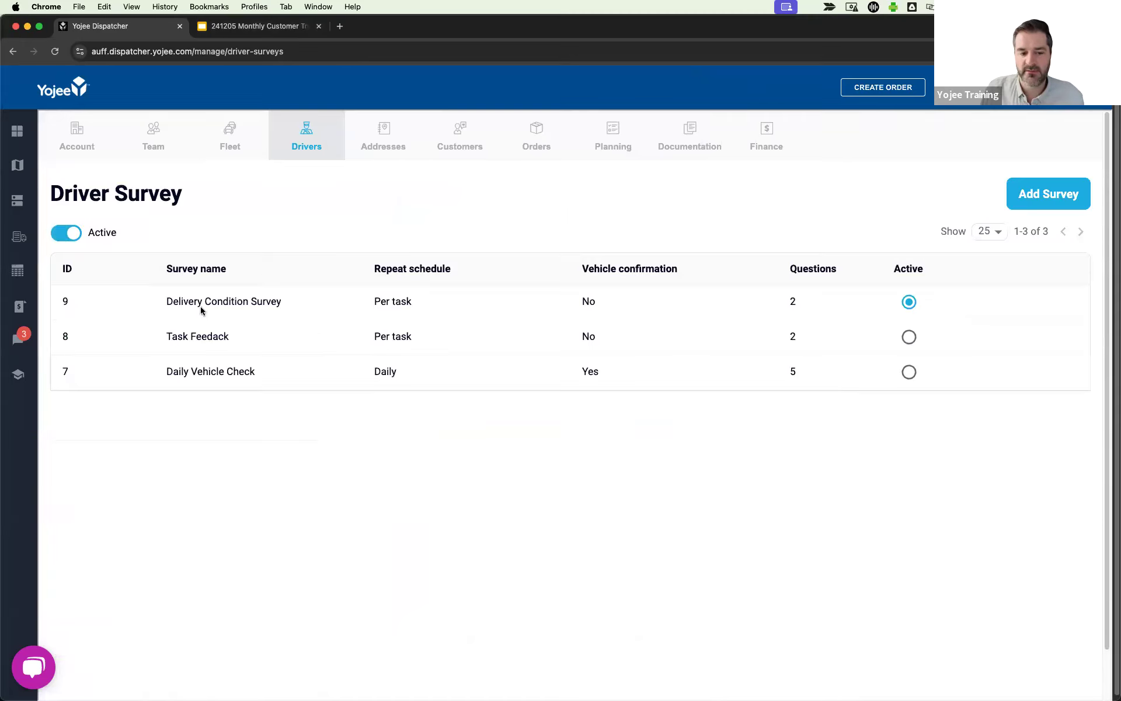